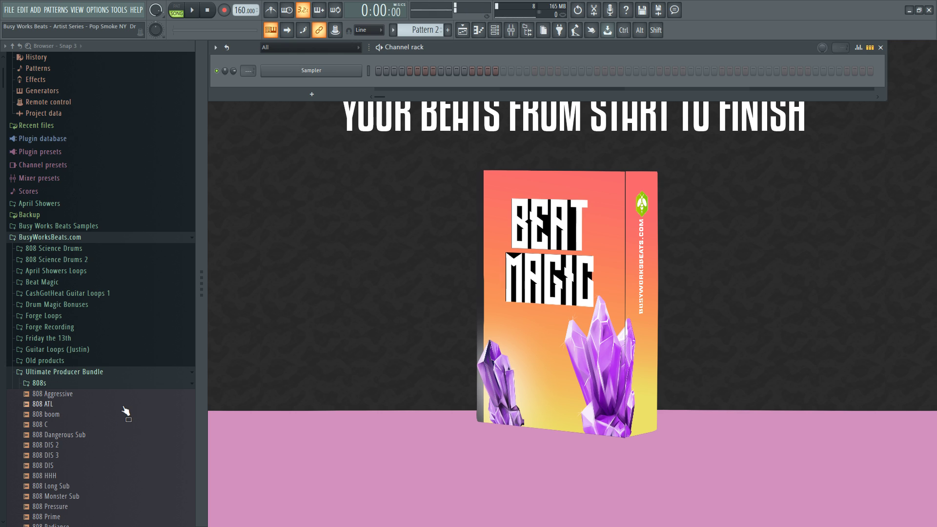
Load the 808 Hi Hat sample from the Ultimate Producer Bundle's Hi Hats folder onto the Sampler channel.
{"action": "scroll", "coordinate": [123, 407], "scroll_direction": "down", "scroll_amount": 3}
{"action": "left_click", "coordinate": [98, 344]}
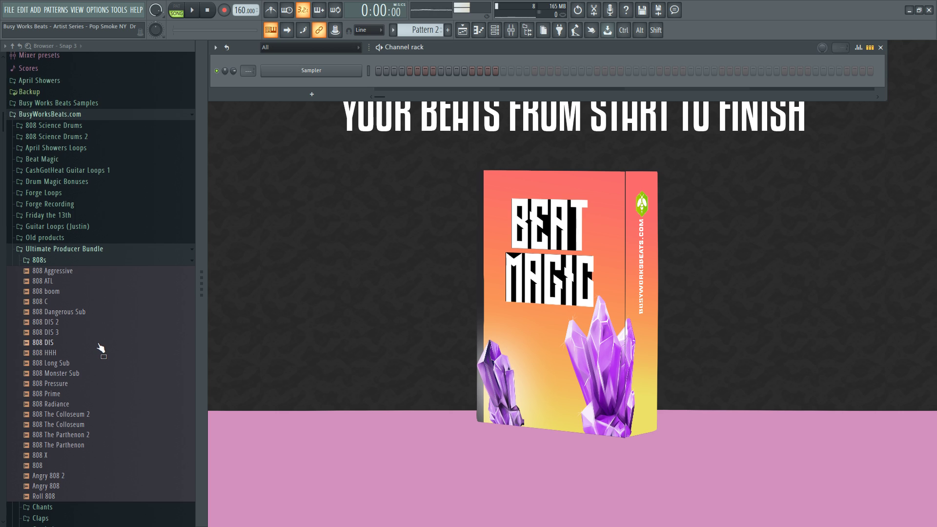
{"action": "scroll", "coordinate": [99, 350], "scroll_direction": "down", "scroll_amount": 8}
{"action": "scroll", "coordinate": [91, 331], "scroll_direction": "down", "scroll_amount": 3}
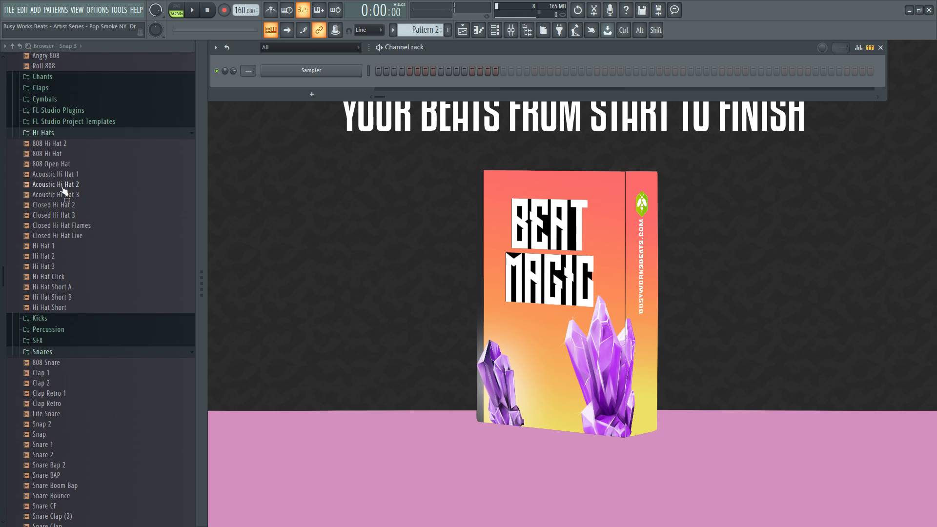
{"action": "left_click_drag", "start_coordinate": [64, 153], "coordinate": [311, 70]}
Set the project tempo to 144 BPM and turn on the metronome.
{"action": "left_click_drag", "start_coordinate": [246, 11], "coordinate": [245, 31]}
{"action": "left_click", "coordinate": [272, 10]}
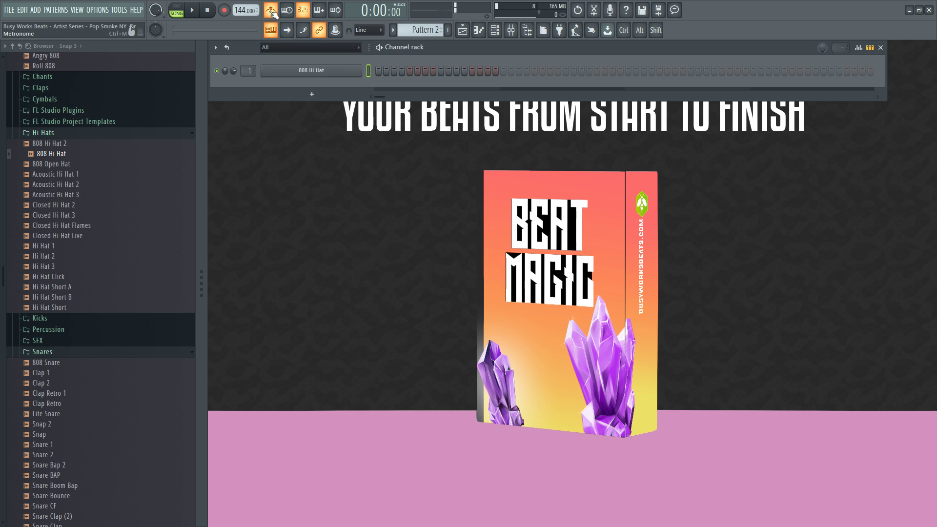
{"action": "mouse_move", "coordinate": [404, 49]}
{"action": "left_mouse_down"}
{"action": "mouse_move", "coordinate": [399, 76]}
{"action": "mouse_move", "coordinate": [404, 49]}
{"action": "left_mouse_up"}
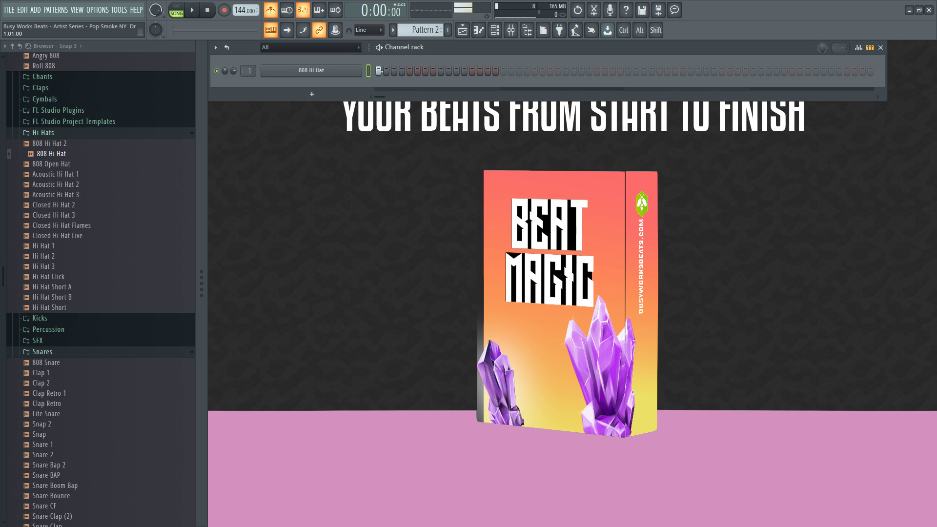
Program 808 Hi Hat hits on steps 1, 4, 7 and 9, and play the loop in pattern mode.
{"action": "left_click", "coordinate": [425, 72]}
{"action": "right_click", "coordinate": [402, 72]}
{"action": "right_click", "coordinate": [425, 71]}
{"action": "left_click", "coordinate": [402, 71]}
{"action": "left_click", "coordinate": [425, 72]}
{"action": "left_click", "coordinate": [441, 71]}
{"action": "left_click", "coordinate": [187, 17]}
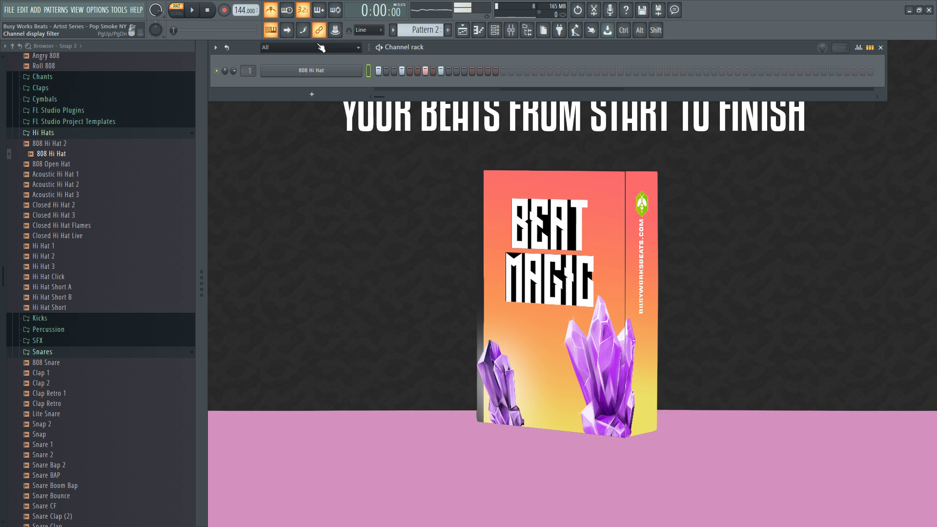
{"action": "key", "text": "space"}
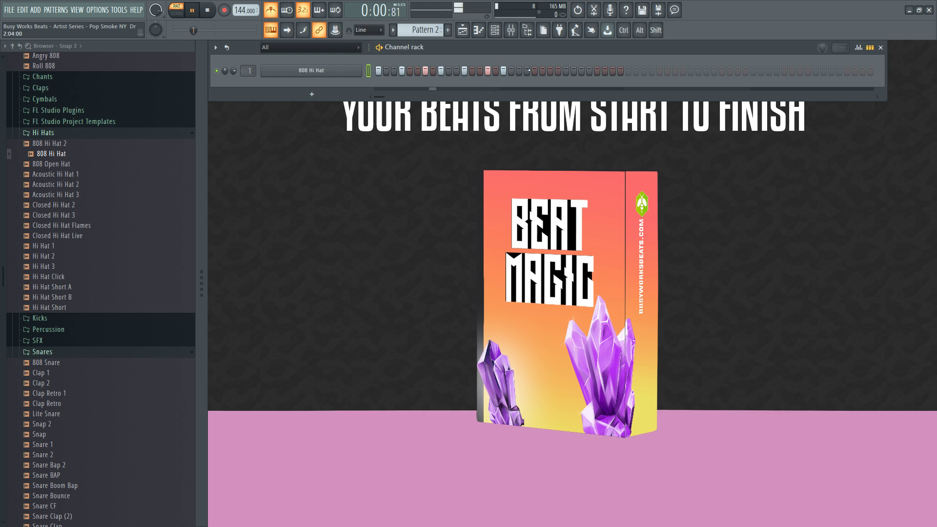
{"action": "key", "text": "space"}
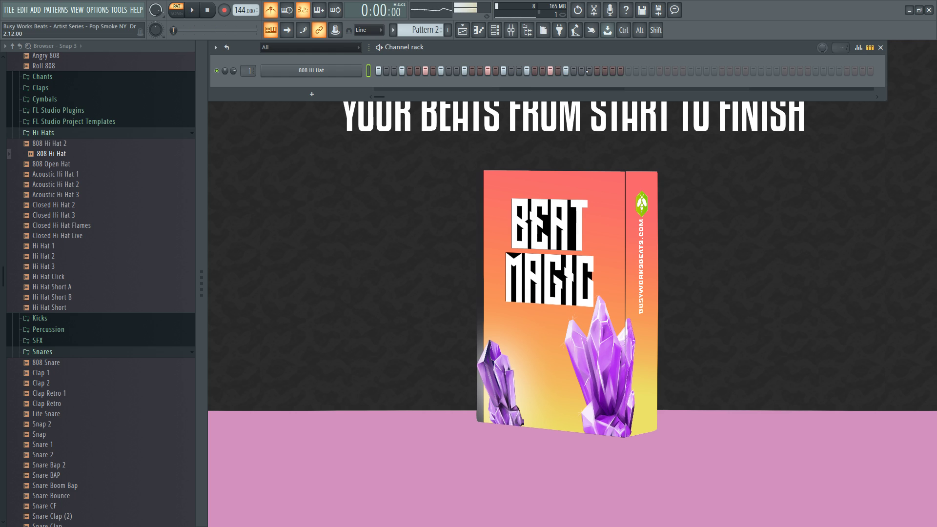
Extend the 808 Hi Hat rhythm with hits on steps 28, 31, 33, 36, 39, 41, 44, 47 and 49.
{"action": "left_click", "coordinate": [589, 71]}
{"action": "left_click", "coordinate": [629, 72]}
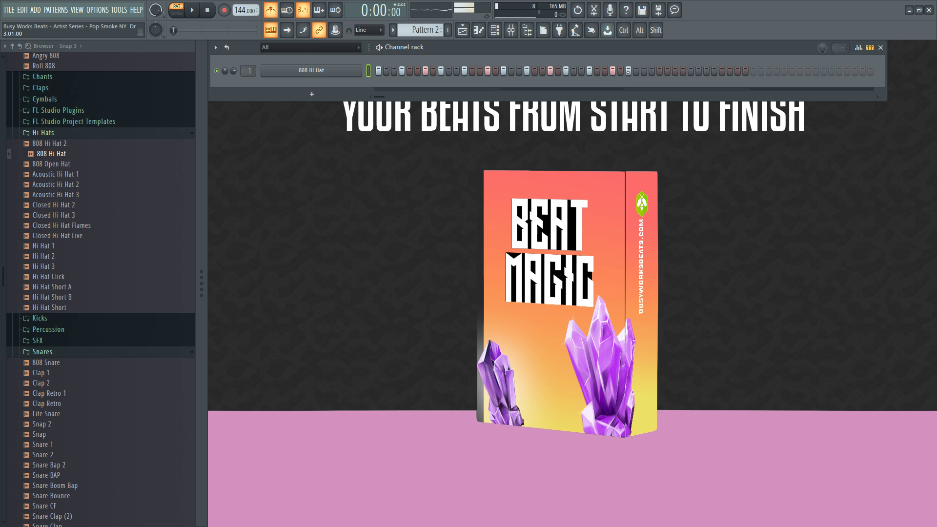
{"action": "left_click", "coordinate": [652, 71]}
{"action": "left_click", "coordinate": [676, 71]}
{"action": "left_click", "coordinate": [692, 72]}
{"action": "left_click", "coordinate": [715, 72]}
{"action": "left_click", "coordinate": [737, 71]}
{"action": "left_click", "coordinate": [753, 72]}
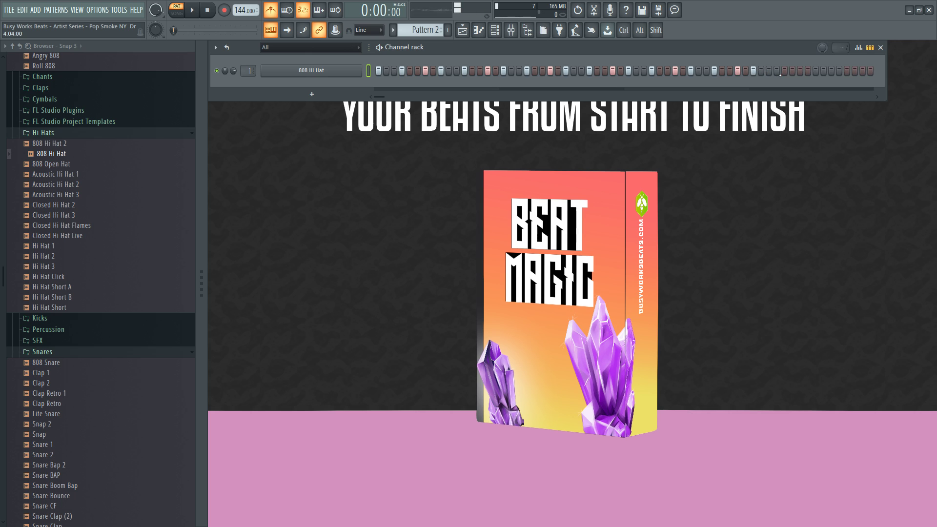
Complete the 808 Hi Hat row with hits on steps 52, 55, 57, 60 and 63, and play it back.
{"action": "left_click", "coordinate": [777, 71]}
{"action": "left_click", "coordinate": [801, 71]}
{"action": "left_click", "coordinate": [817, 72]}
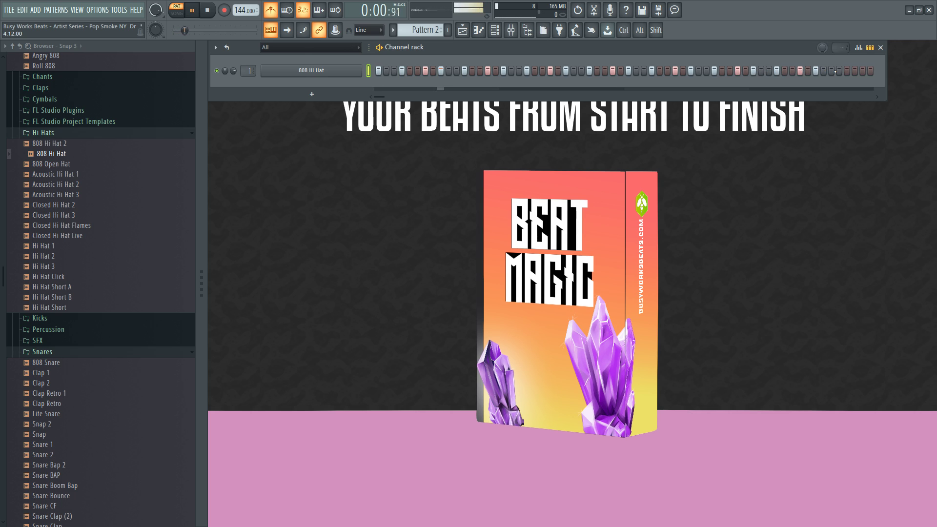
{"action": "left_click", "coordinate": [840, 72]}
{"action": "left_click", "coordinate": [863, 71]}
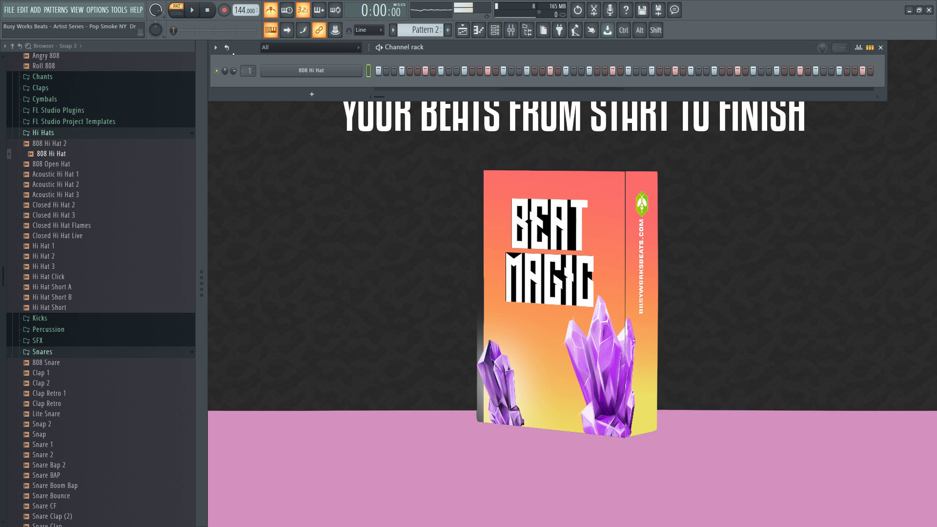
{"action": "key", "text": "space"}
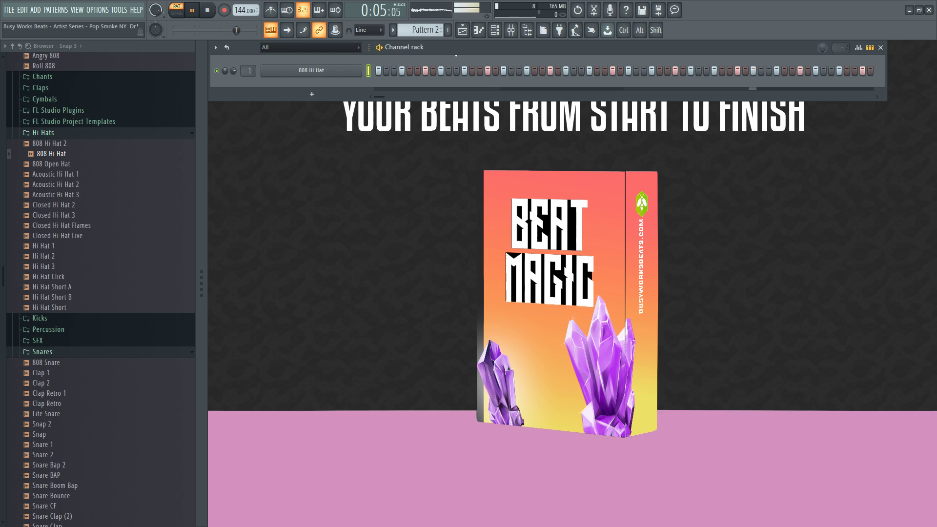
{"action": "key", "text": "space"}
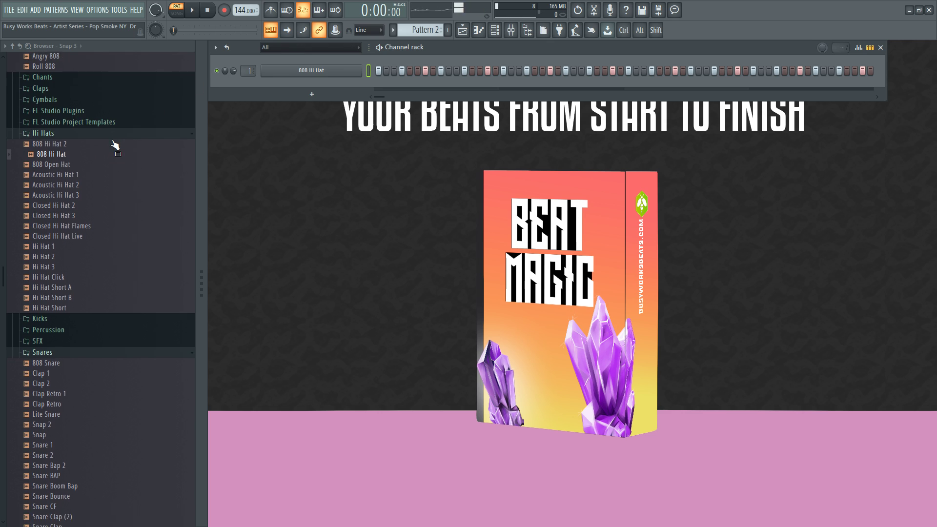
Add the Kick Hot sample from the Kicks folder as a second channel with a hit on step 1, and save the project.
{"action": "scroll", "coordinate": [117, 142], "scroll_direction": "up", "scroll_amount": 10}
{"action": "scroll", "coordinate": [69, 180], "scroll_direction": "down", "scroll_amount": 4}
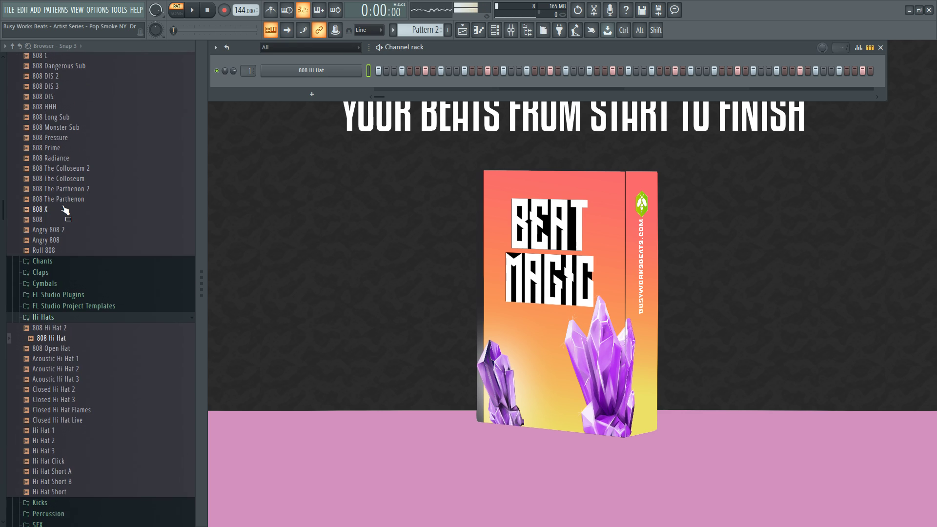
{"action": "scroll", "coordinate": [80, 288], "scroll_direction": "down", "scroll_amount": 4}
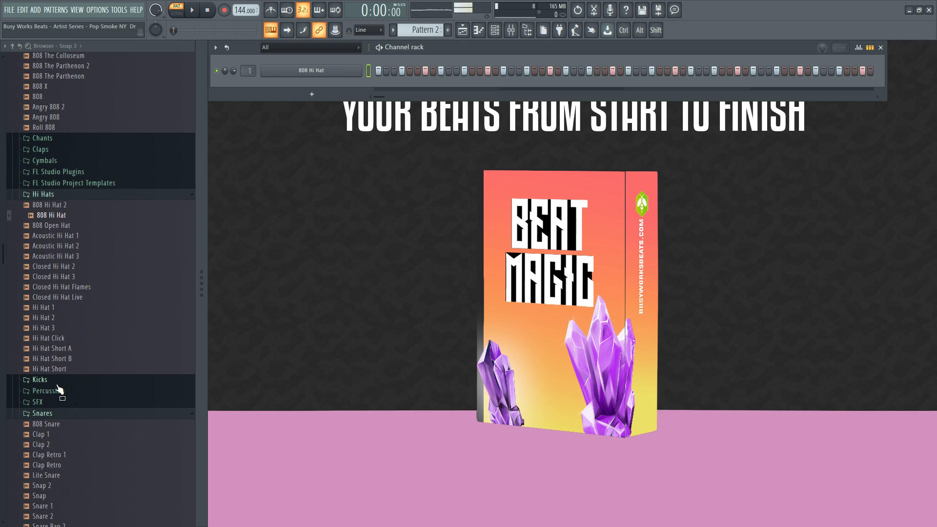
{"action": "left_click", "coordinate": [57, 383]}
{"action": "scroll", "coordinate": [73, 318], "scroll_direction": "down", "scroll_amount": 5}
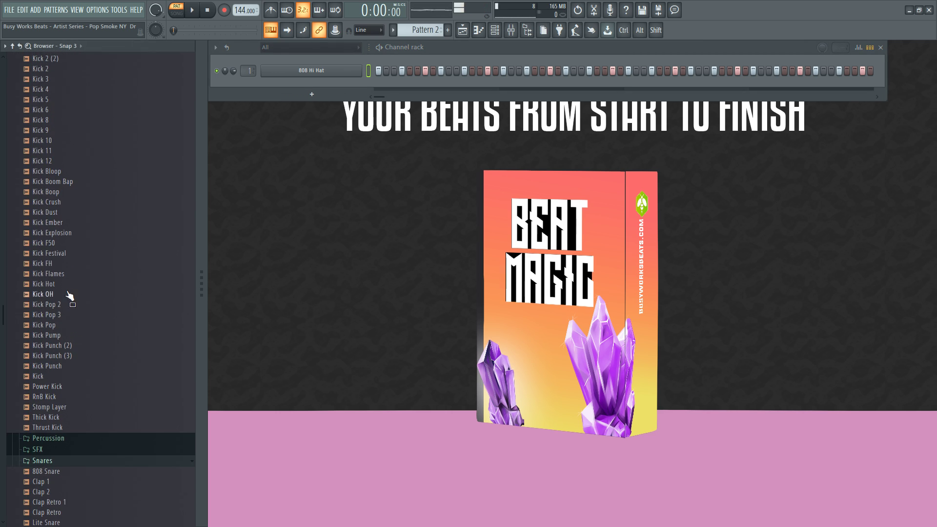
{"action": "left_click_drag", "start_coordinate": [63, 285], "coordinate": [251, 89]}
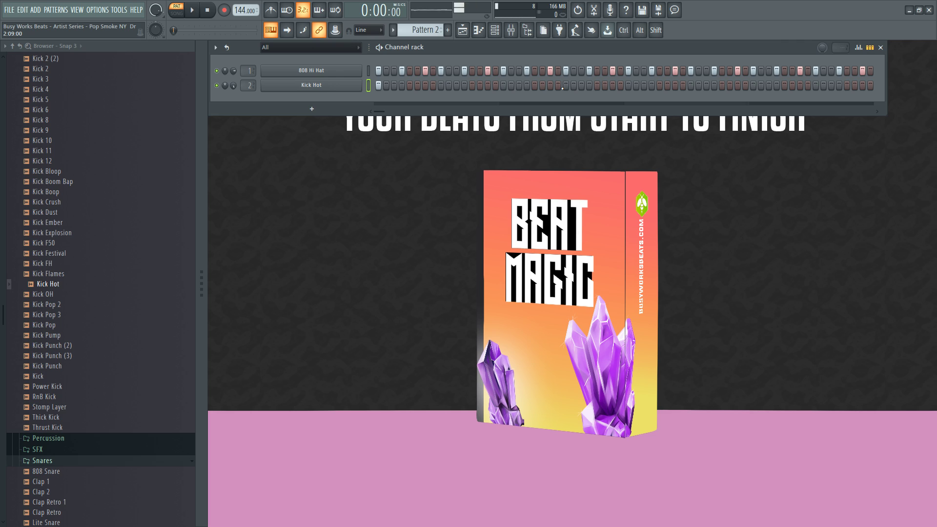
{"action": "key", "text": "ctrl+s"}
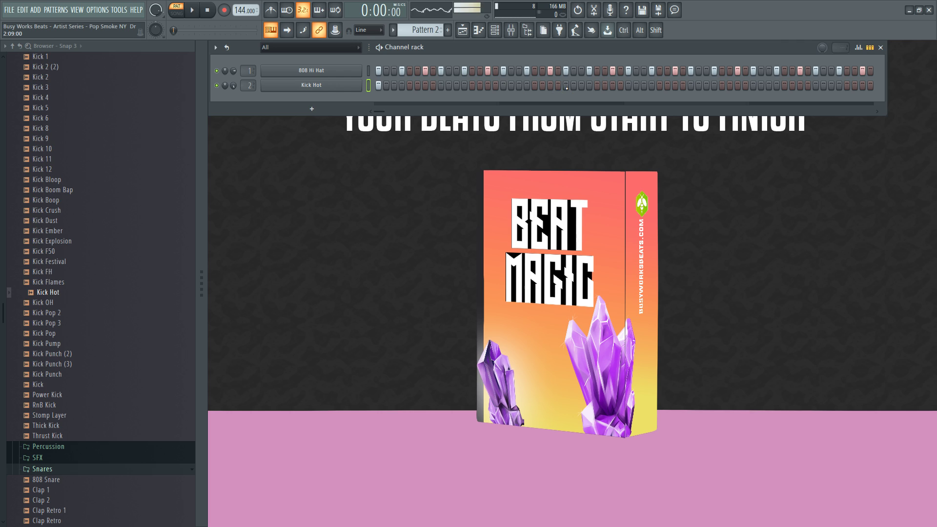
Place Kick Hot hits on steps 25, 29, 33 and 49, and play the pattern to check the groove.
{"action": "key", "text": "space"}
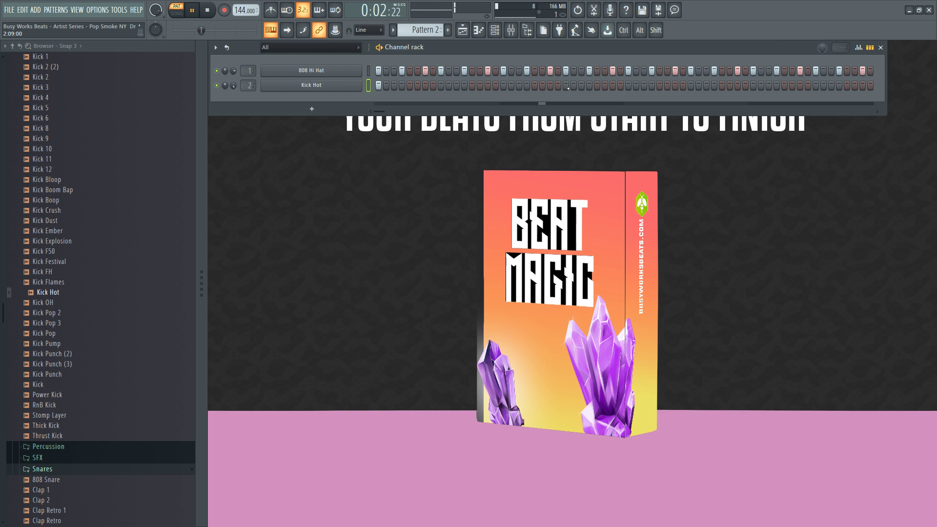
{"action": "key", "text": "space"}
{"action": "left_click", "coordinate": [567, 85]}
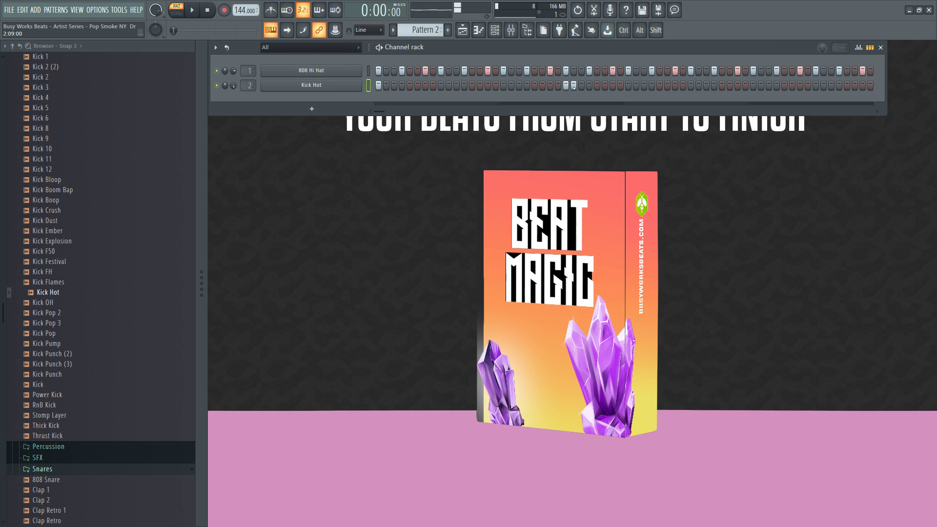
{"action": "left_click", "coordinate": [575, 85]}
{"action": "left_click", "coordinate": [597, 86]}
{"action": "left_click", "coordinate": [628, 86]}
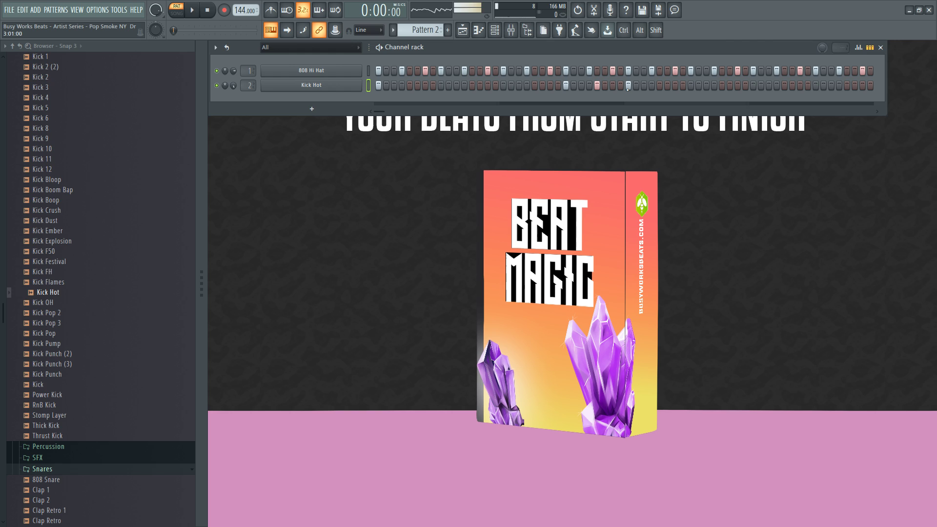
{"action": "key", "text": "space"}
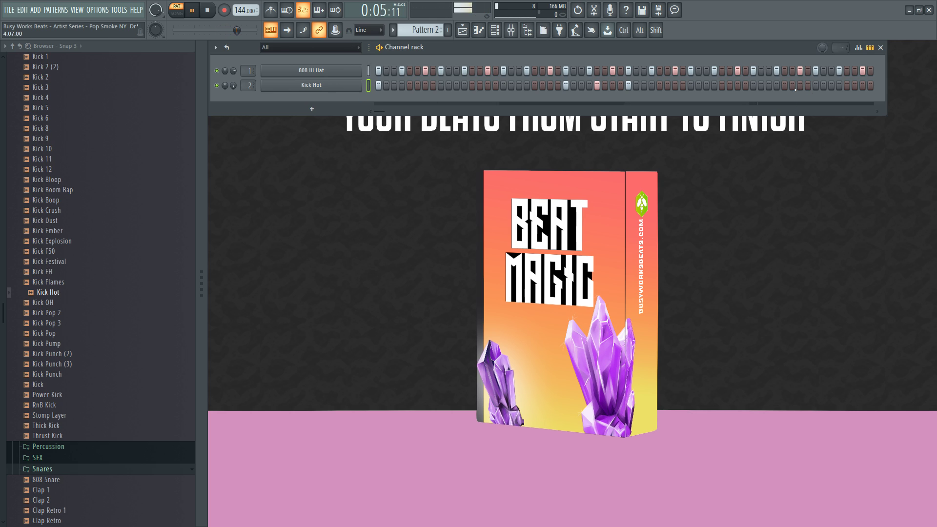
{"action": "key", "text": "space"}
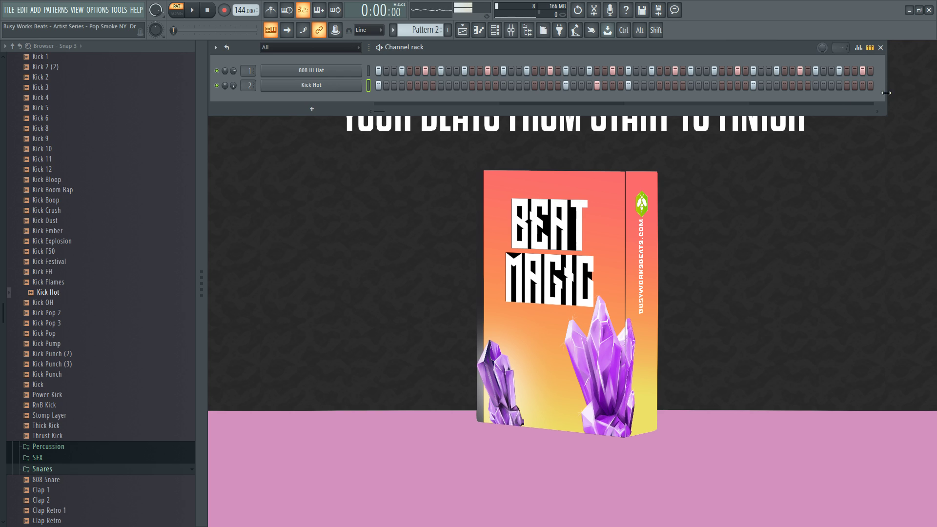
Add Kick Hot hits on steps 53, 57 and 61, and play the finished kick pattern.
{"action": "left_click", "coordinate": [793, 86]}
{"action": "left_click", "coordinate": [800, 87]}
{"action": "left_click", "coordinate": [785, 88]}
{"action": "right_click", "coordinate": [792, 85]}
{"action": "right_click", "coordinate": [800, 85]}
{"action": "left_click", "coordinate": [848, 85]}
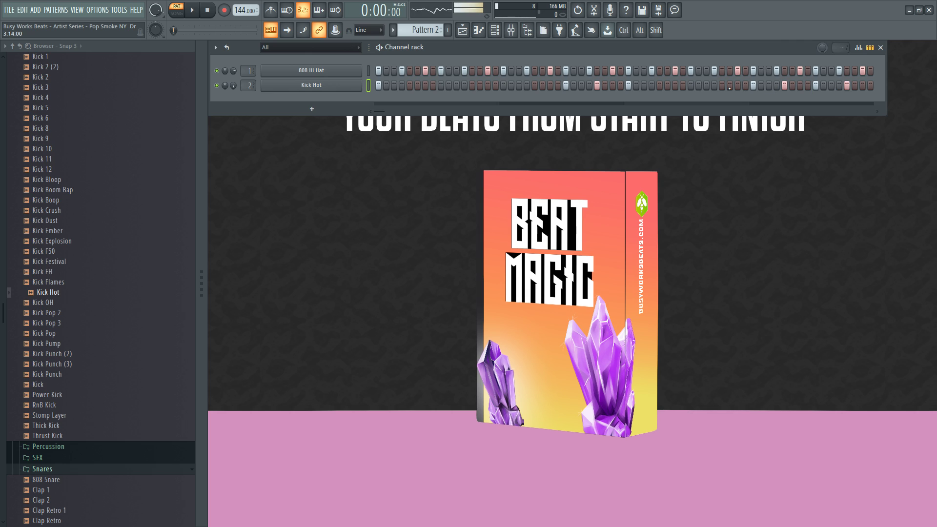
{"action": "key", "text": "space"}
{"action": "key", "text": "space"}
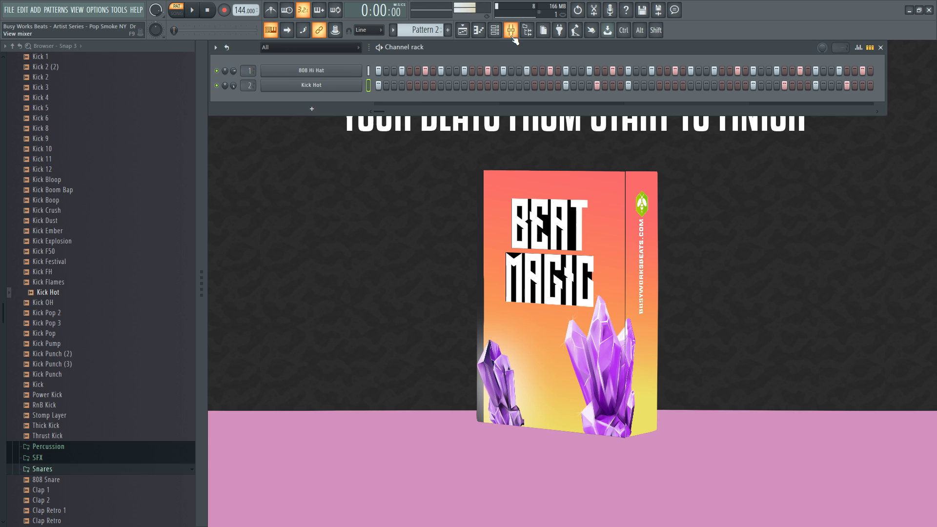
Load Fruity soft clipper into the first effect slot of the kick's mixer track, Insert 2.
{"action": "left_click", "coordinate": [511, 30]}
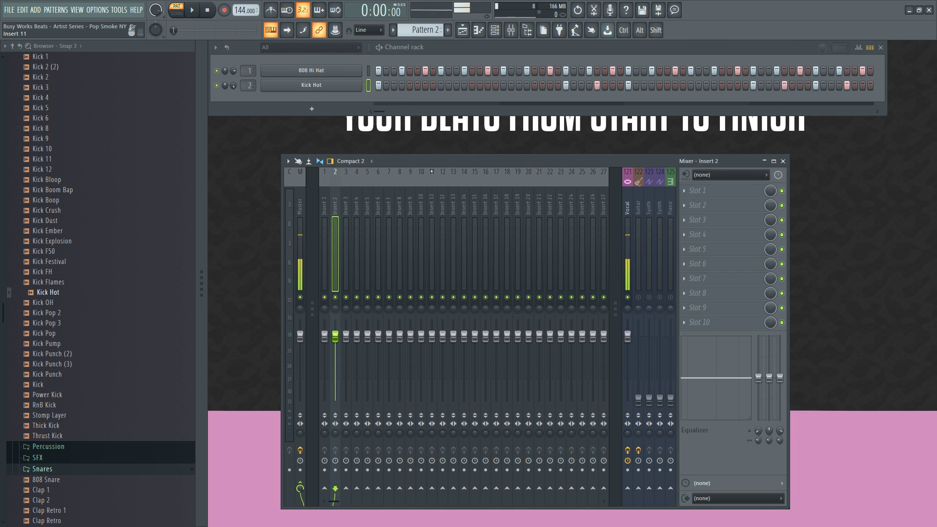
{"action": "left_click", "coordinate": [701, 195]}
{"action": "left_click", "coordinate": [579, 267]}
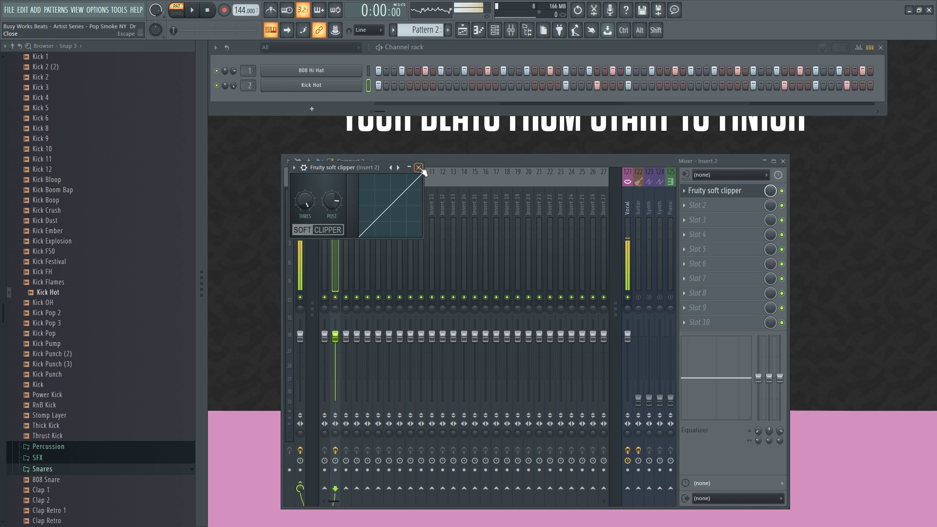
{"action": "left_click", "coordinate": [419, 167]}
Raise the Kick Hot channel's levels-adjustment volume to about 129% while the pattern plays.
{"action": "left_click", "coordinate": [311, 86]}
{"action": "left_click", "coordinate": [293, 134]}
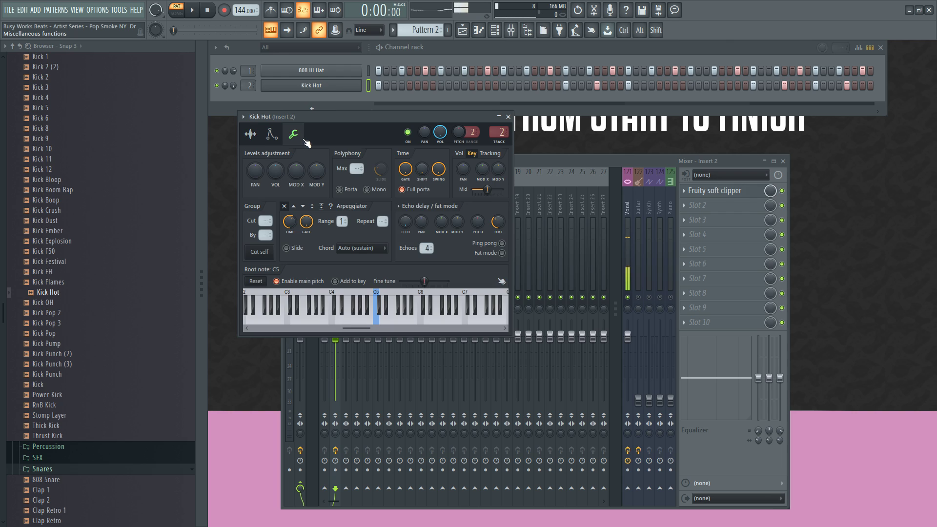
{"action": "key", "text": "space"}
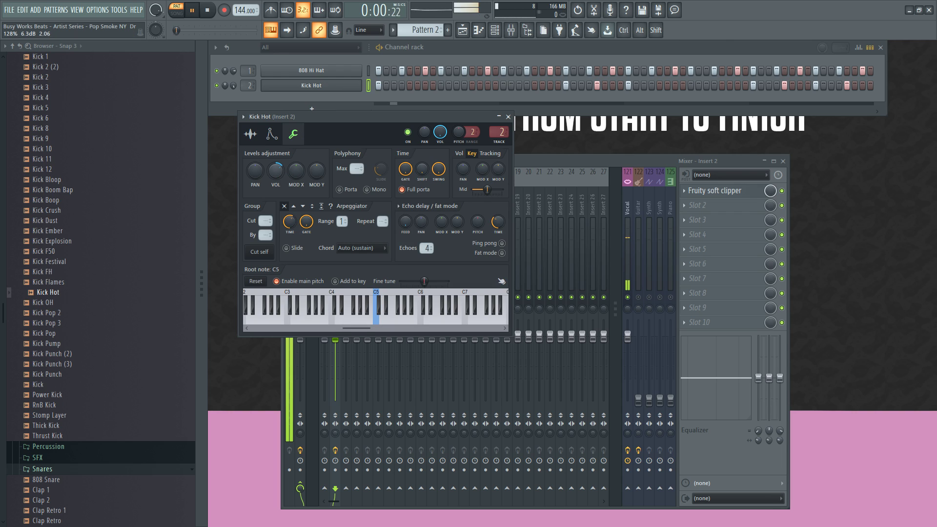
{"action": "left_click", "coordinate": [508, 117]}
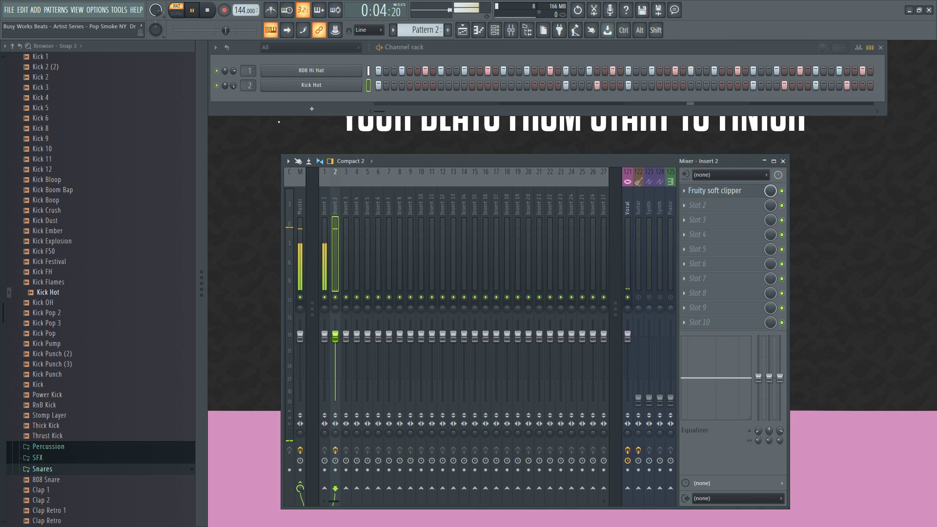
{"action": "left_click", "coordinate": [311, 85]}
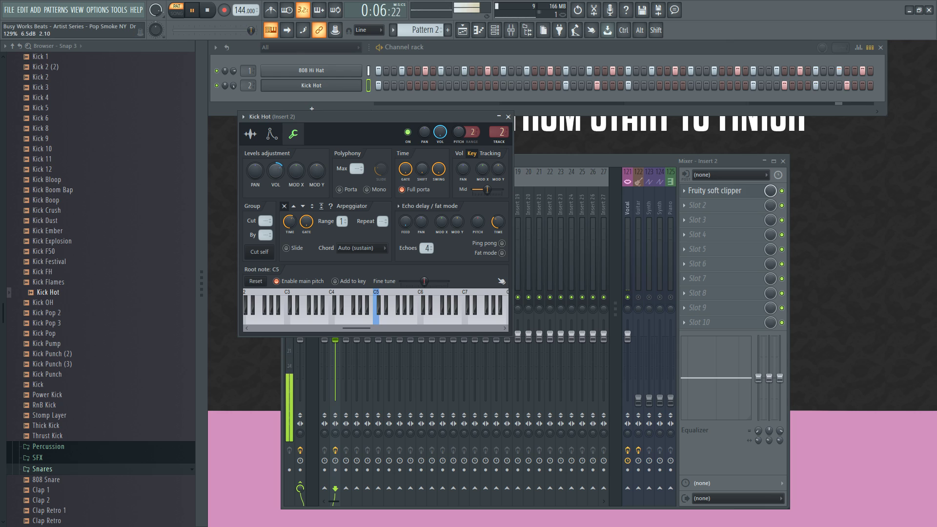
{"action": "left_click", "coordinate": [508, 117]}
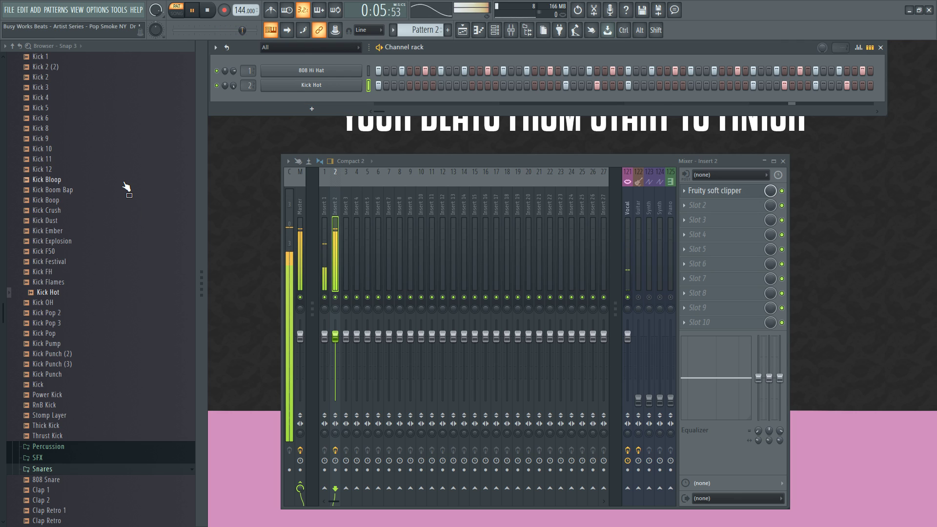
{"action": "key", "text": "space"}
Audition samples in the Snares folder and add Lite Snare as a third channel.
{"action": "scroll", "coordinate": [110, 259], "scroll_direction": "down", "scroll_amount": 5}
{"action": "scroll", "coordinate": [111, 259], "scroll_direction": "down", "scroll_amount": 4}
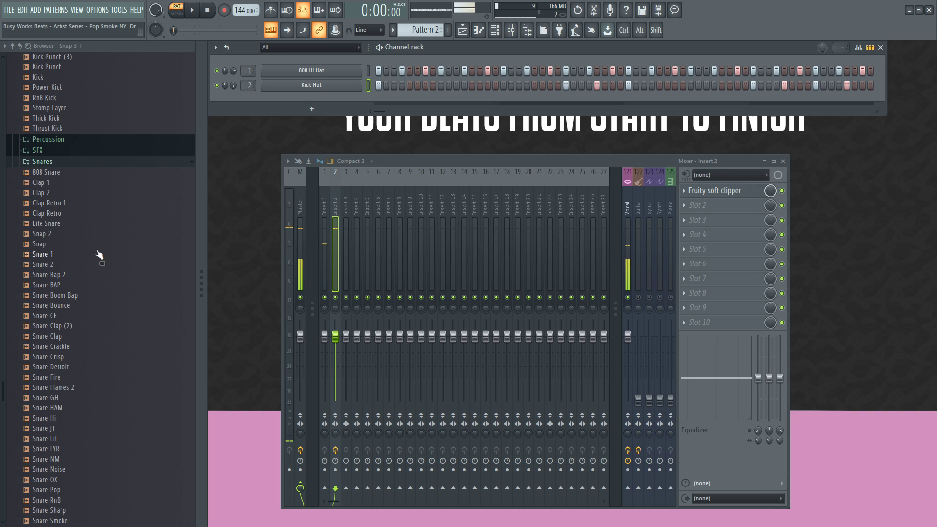
{"action": "left_click", "coordinate": [88, 235]}
{"action": "left_click", "coordinate": [74, 228]}
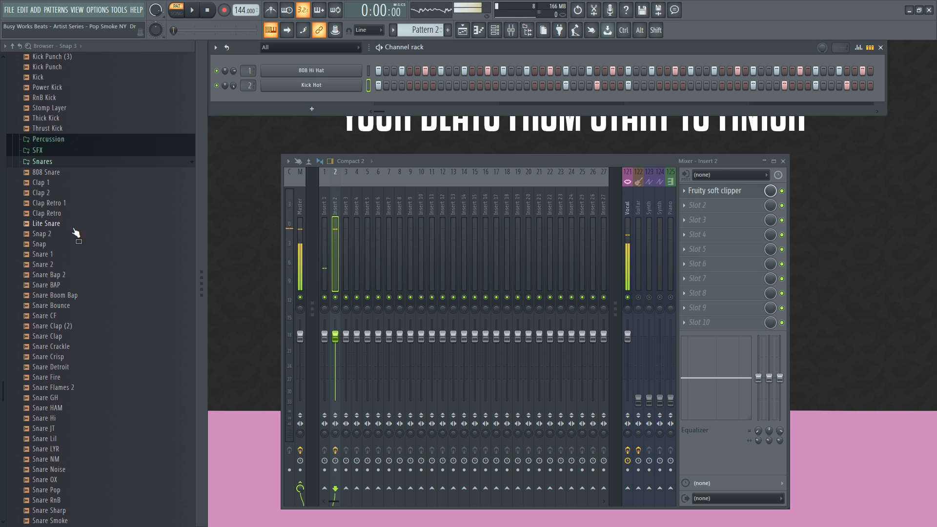
{"action": "left_click_drag", "start_coordinate": [74, 232], "coordinate": [297, 98]}
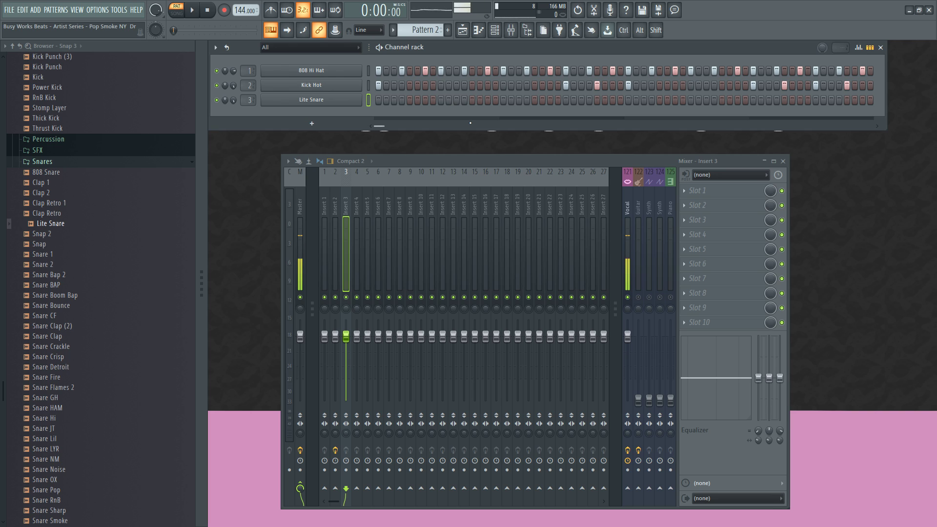
Play plain Lite Snare hits on steps 9 and 25 with the metronome on and the hi-hat and kick muted.
{"action": "left_click", "coordinate": [273, 11]}
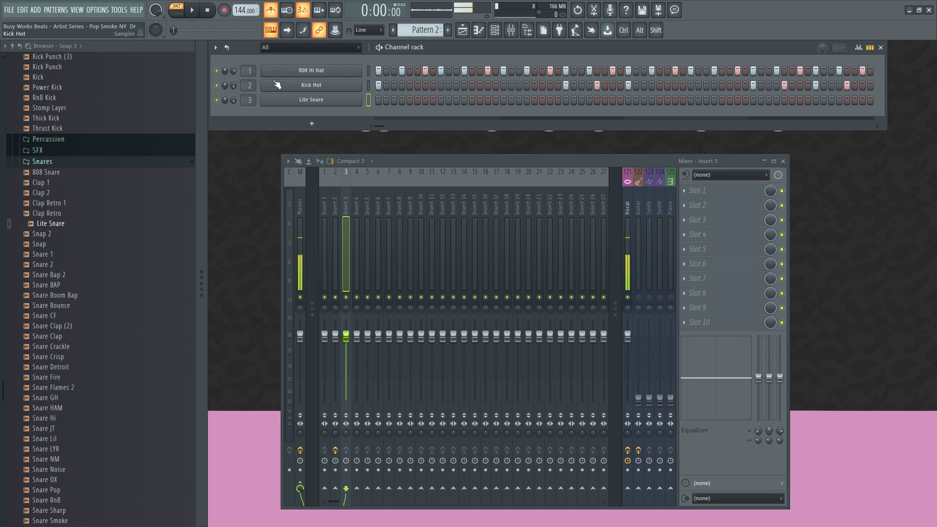
{"action": "left_click", "coordinate": [219, 86]}
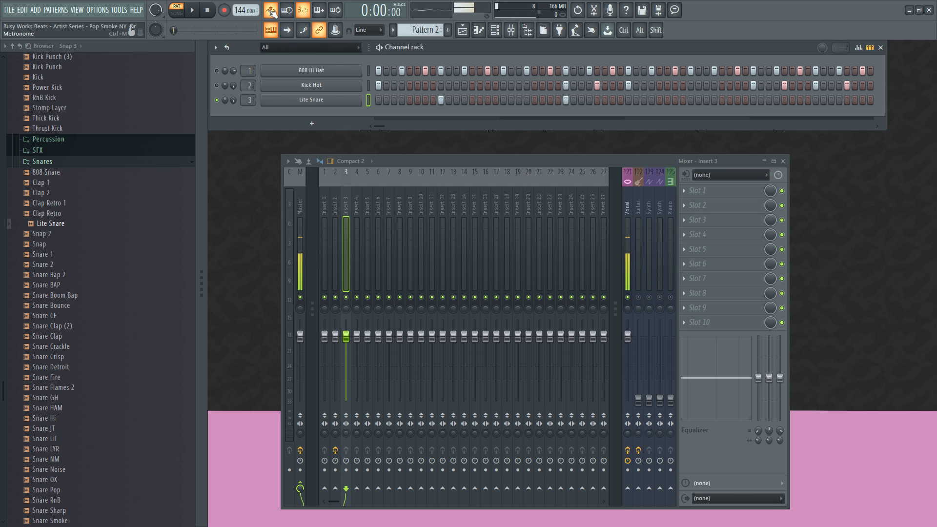
{"action": "key", "text": "space"}
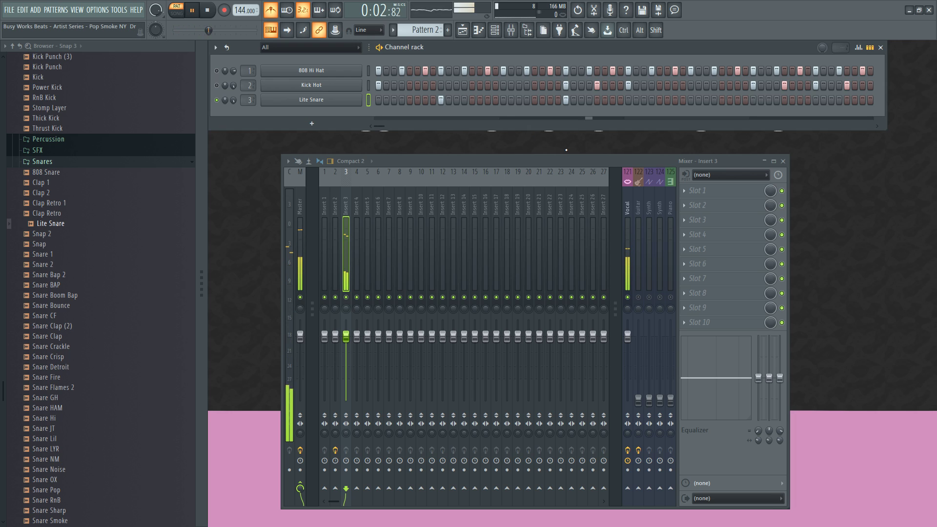
{"action": "key", "text": "space"}
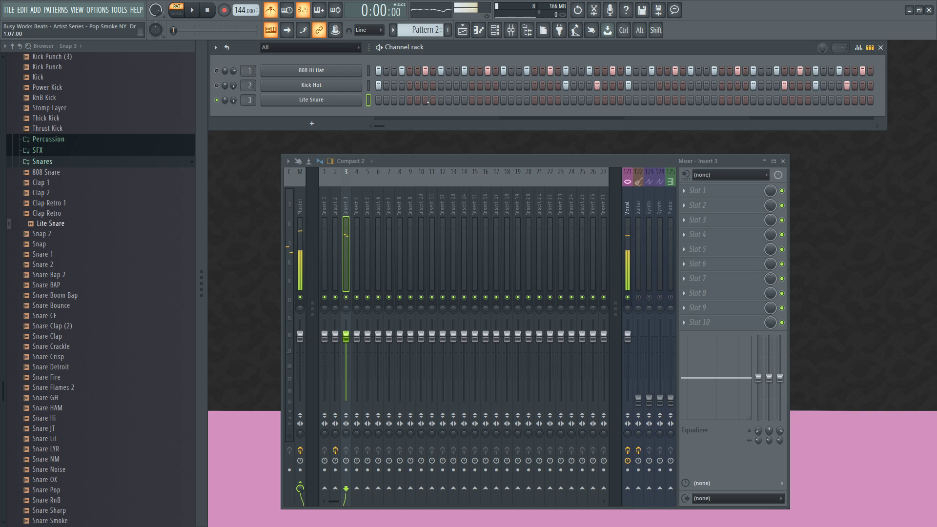
Unmute the Kick Hot and 808 Hi Hat channels, and place a Lite Snare hit on step 15, checking it in playback.
{"action": "left_click", "coordinate": [217, 85]}
{"action": "left_click", "coordinate": [217, 71]}
{"action": "key", "text": "space"}
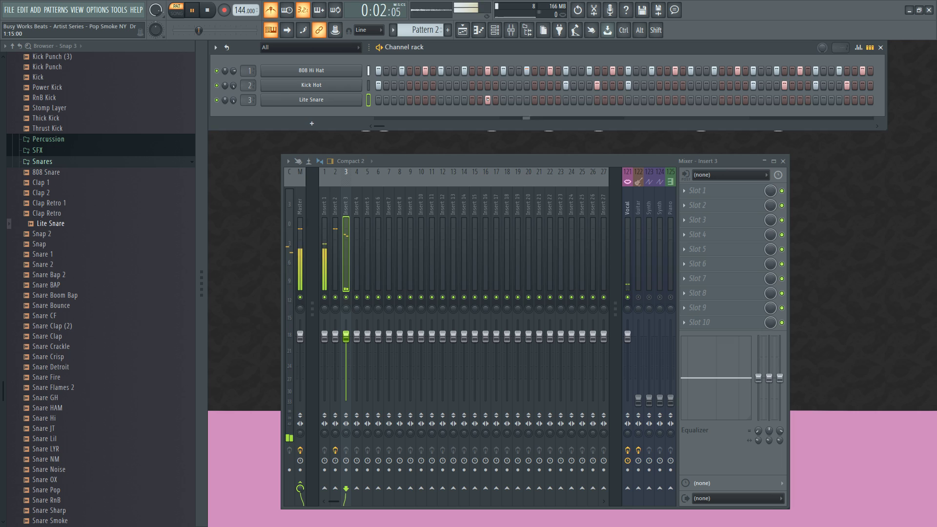
{"action": "key", "text": "space"}
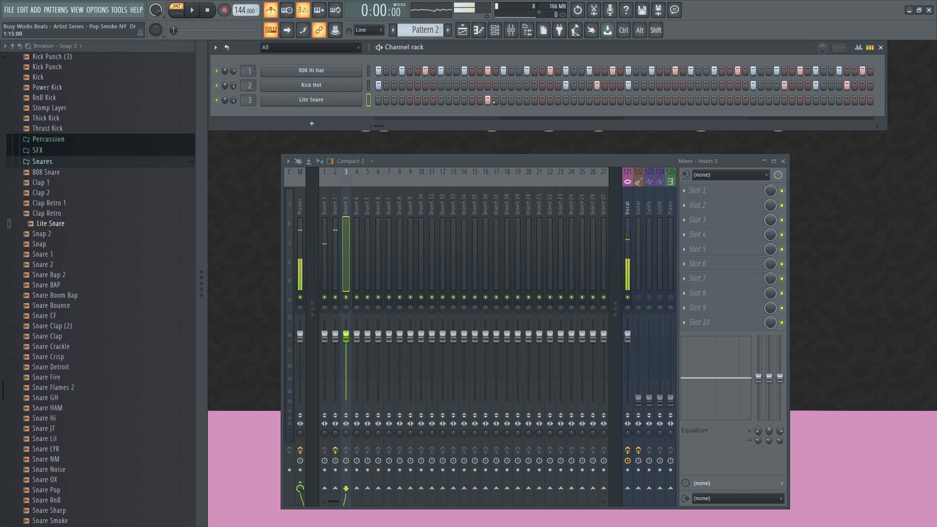
{"action": "key", "text": "space"}
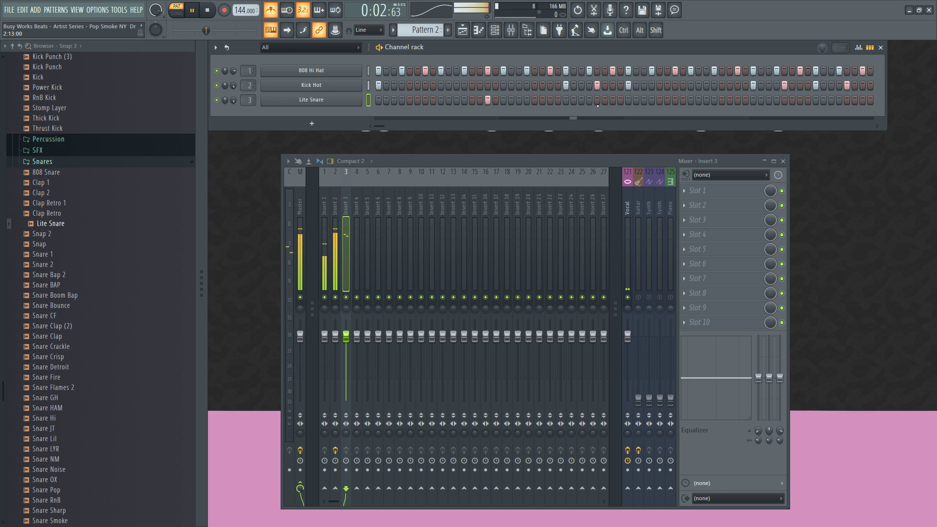
{"action": "key", "text": "space"}
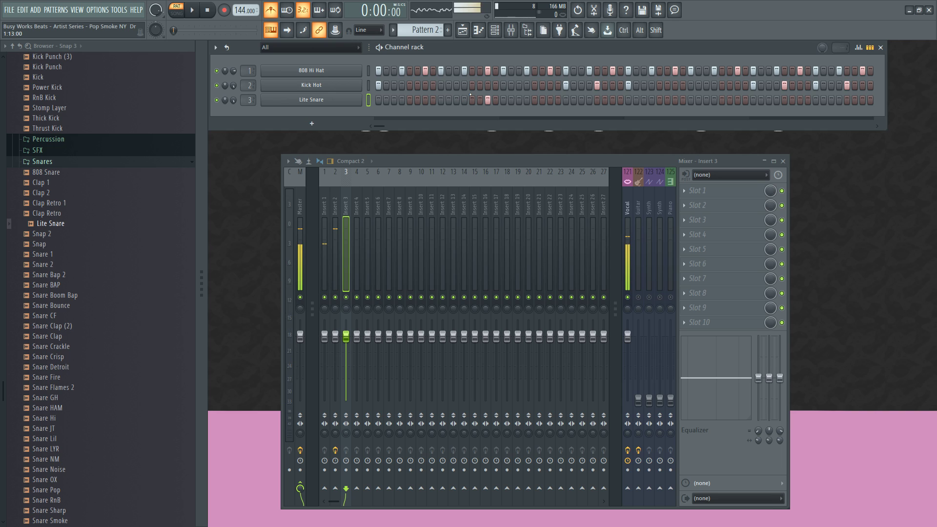
{"action": "key", "text": "space"}
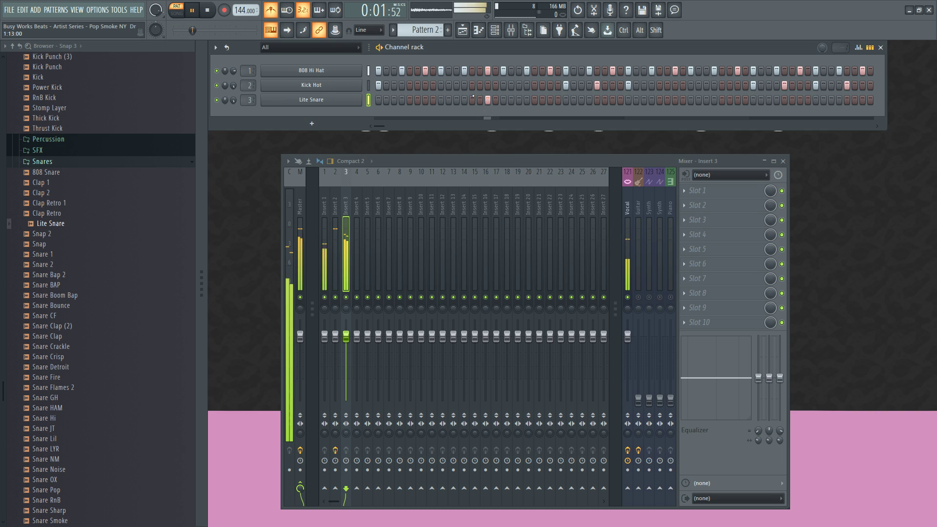
{"action": "key", "text": "space"}
Add Lite Snare hits on steps 25, 47 and 57, and play the pattern with the metronome off.
{"action": "key", "text": "space"}
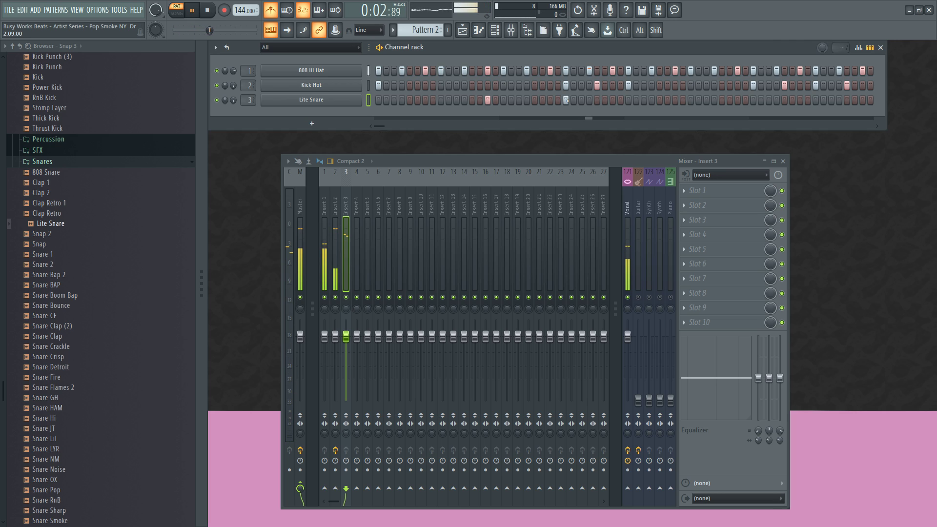
{"action": "key", "text": "space"}
{"action": "key", "text": "space"}
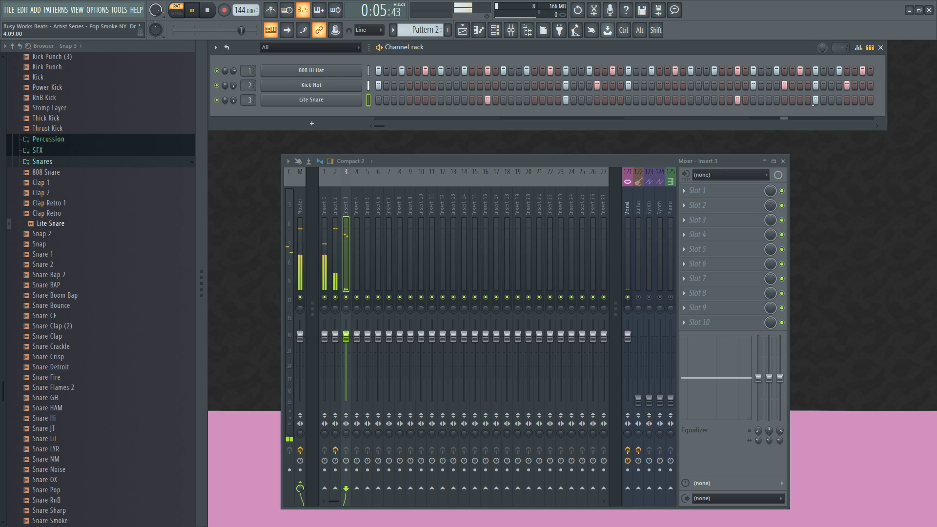
{"action": "key", "text": "space"}
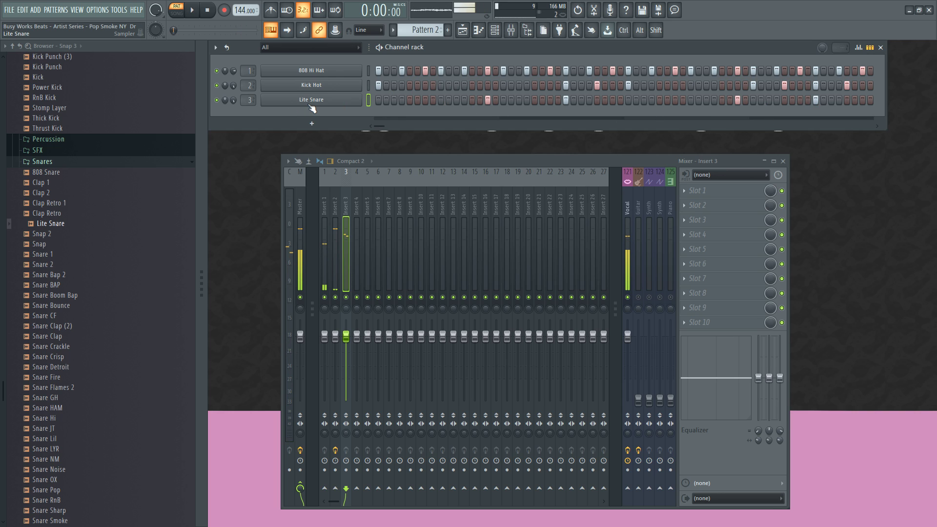
Raise the Lite Snare channel's levels-adjustment volume to about 112%, and close its settings while the pattern plays.
{"action": "left_click", "coordinate": [311, 100]}
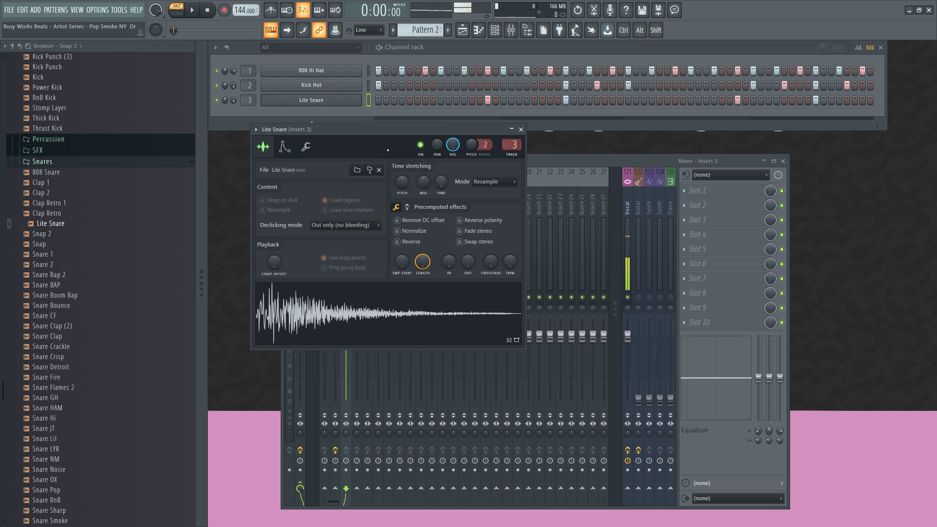
{"action": "left_click", "coordinate": [306, 146]}
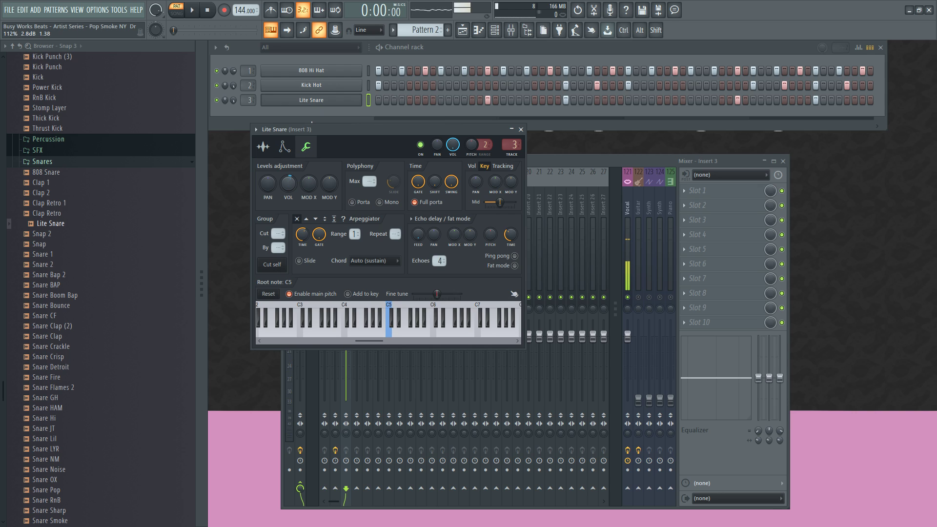
{"action": "key", "text": "space"}
{"action": "left_click", "coordinate": [521, 129]}
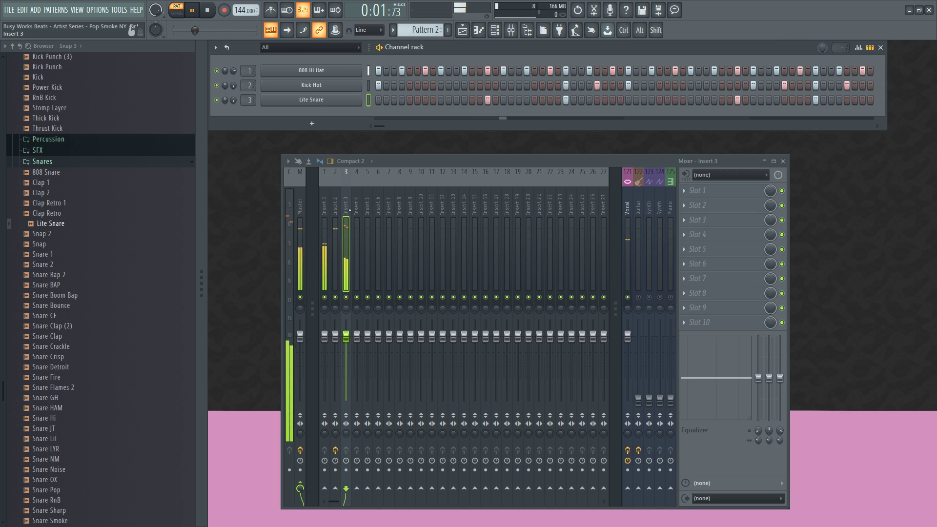
Load Fruity Soft Clipper into the first effect slot of the snare's mixer track, Insert 3, and play the pattern.
{"action": "left_click", "coordinate": [698, 195]}
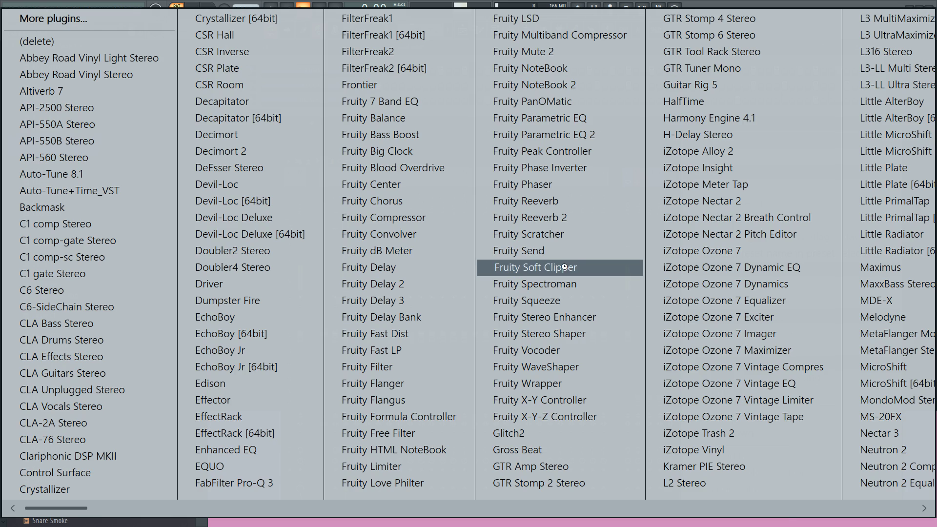
{"action": "left_click", "coordinate": [542, 267]}
{"action": "left_click", "coordinate": [344, 90]}
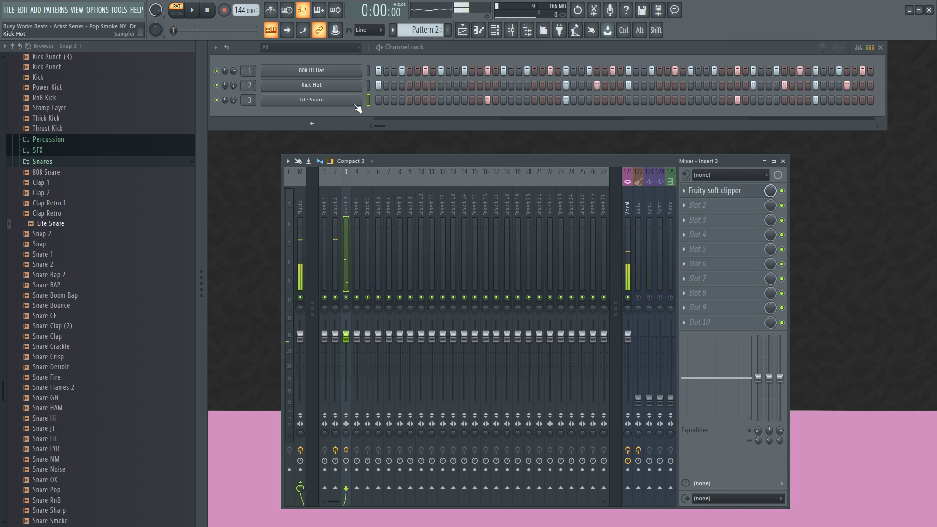
{"action": "key", "text": "space"}
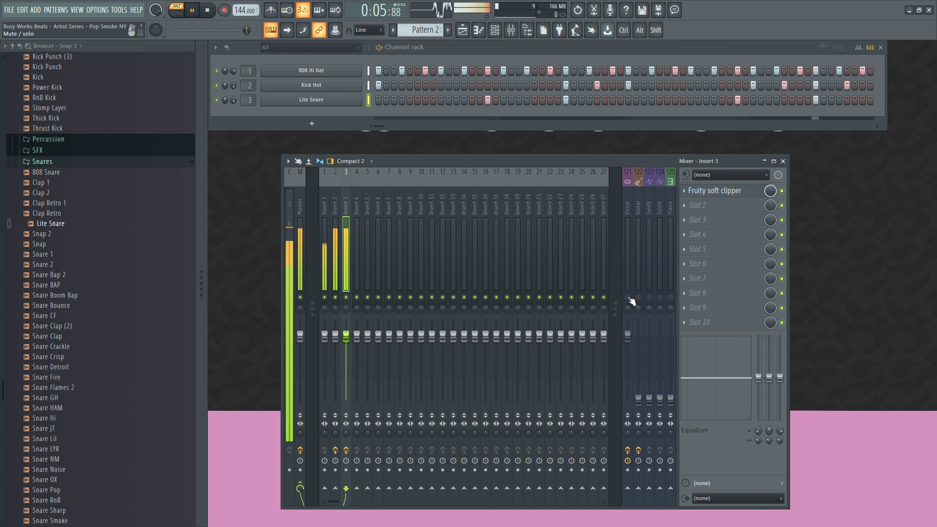
{"action": "key", "text": "space"}
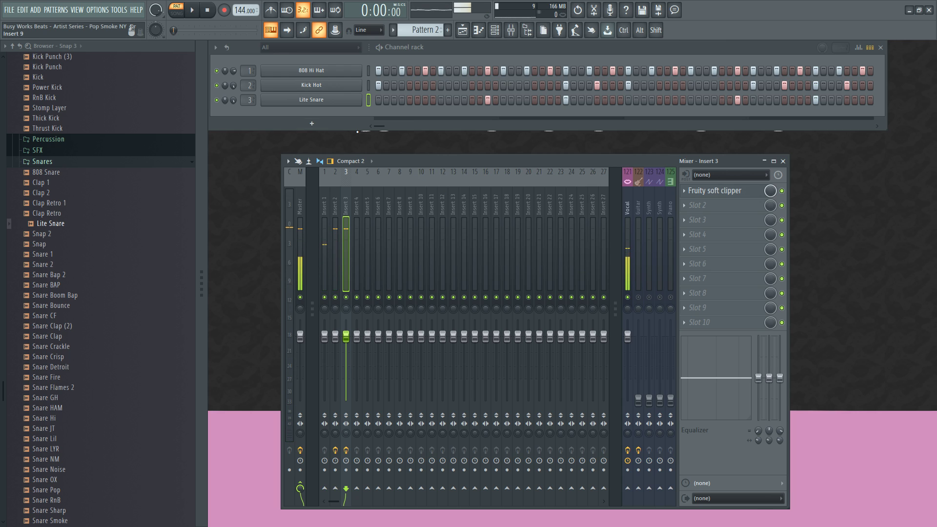
Apply a quick fade-out of about 38% to the Lite Snare sample and normalize it, with the Vocal mixer track muted during playback.
{"action": "left_click", "coordinate": [324, 99]}
{"action": "left_click", "coordinate": [264, 152]}
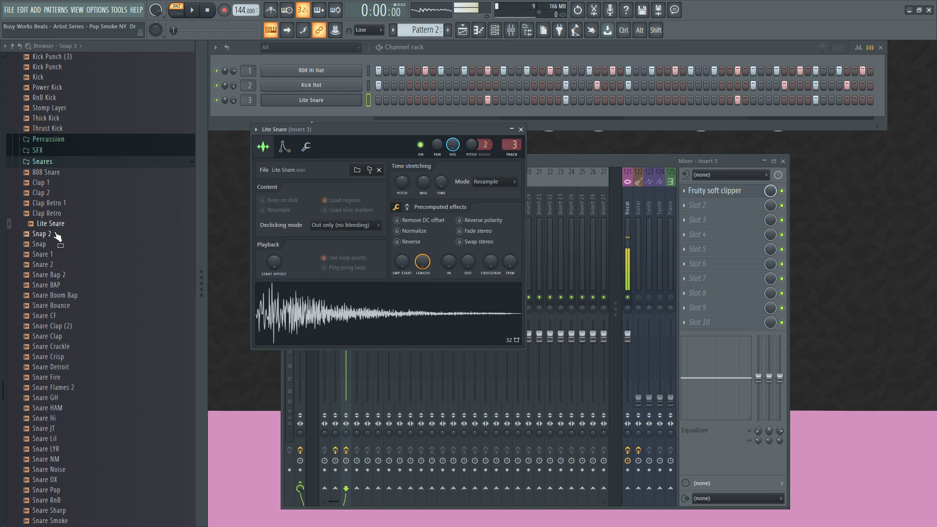
{"action": "left_click_drag", "start_coordinate": [52, 193], "coordinate": [66, 210]}
{"action": "key", "text": "space"}
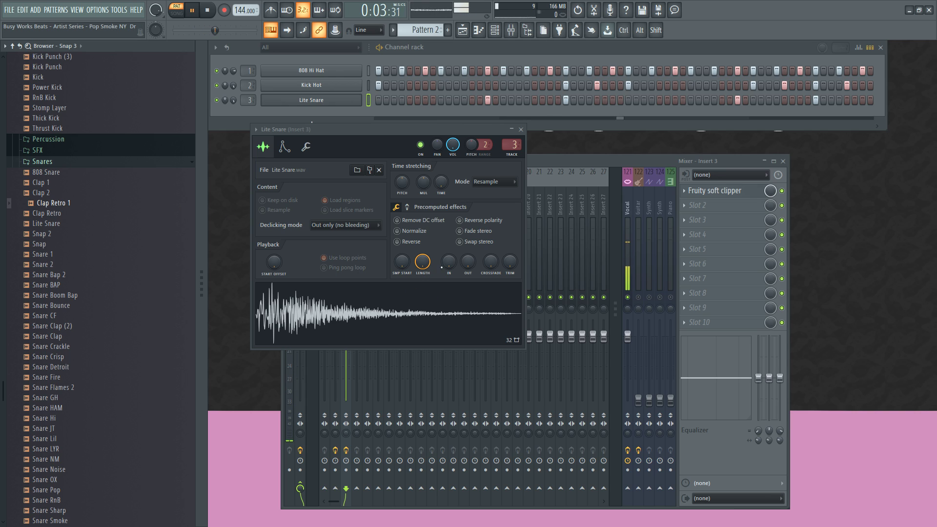
{"action": "left_click_drag", "start_coordinate": [468, 262], "coordinate": [468, 246]}
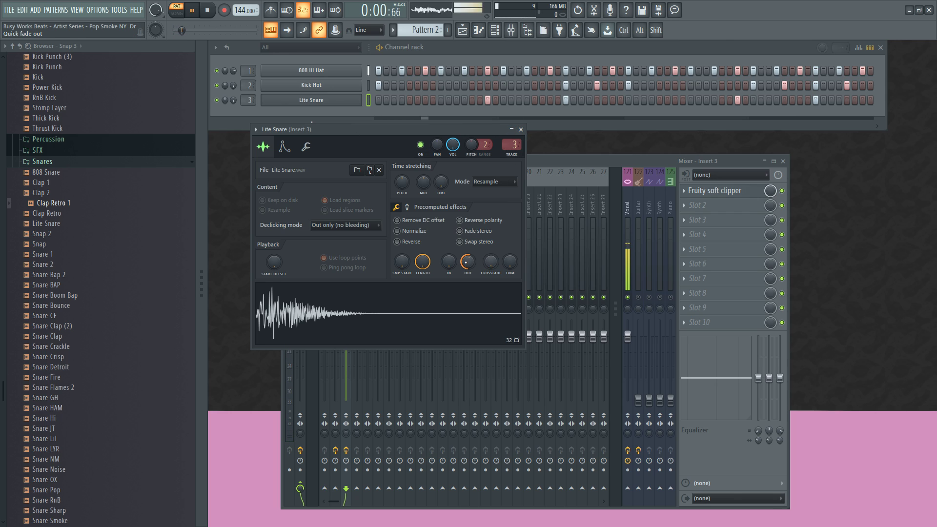
{"action": "left_click_drag", "start_coordinate": [468, 262], "coordinate": [468, 279]}
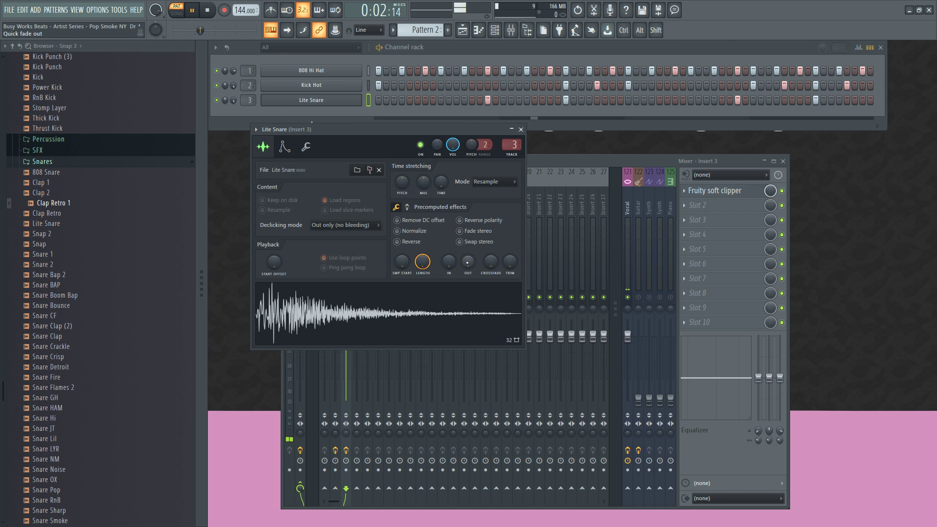
{"action": "left_click", "coordinate": [628, 298]}
{"action": "left_click", "coordinate": [440, 131]}
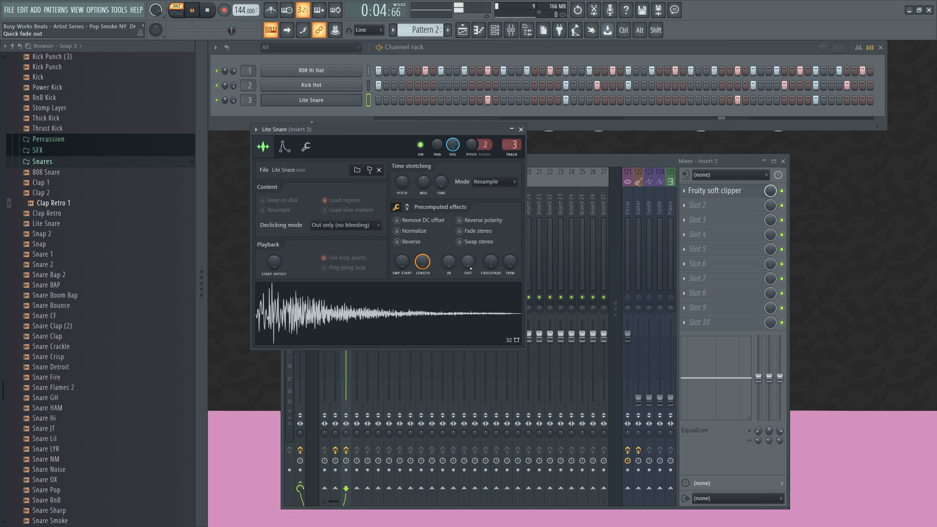
{"action": "left_click_drag", "start_coordinate": [467, 262], "coordinate": [467, 246]}
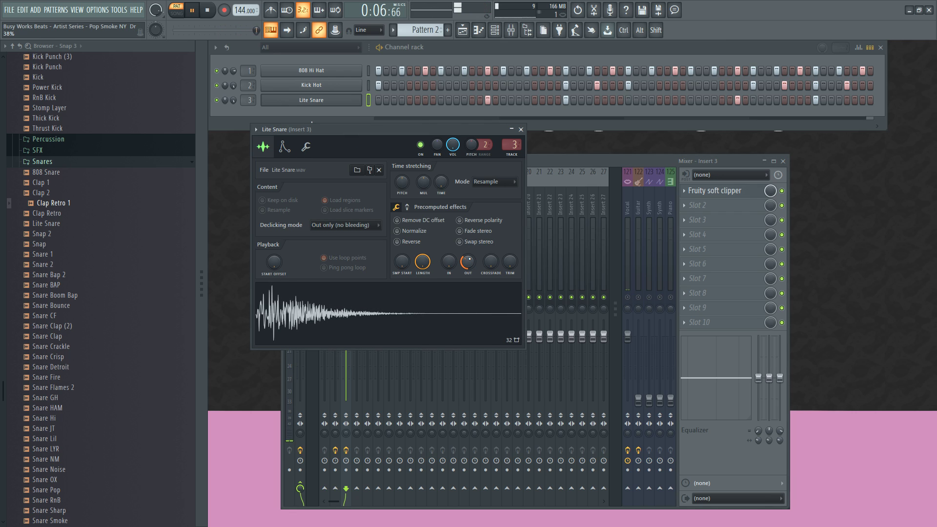
{"action": "left_click", "coordinate": [419, 231]}
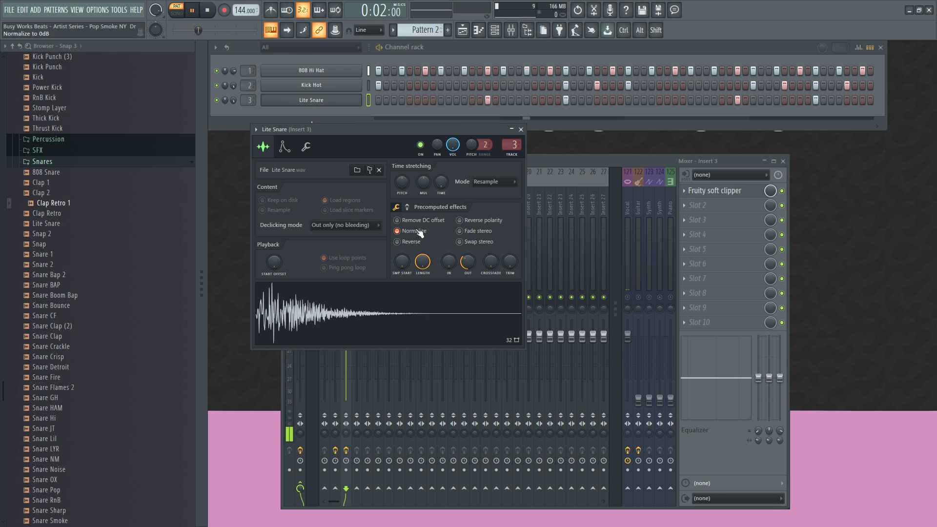
Stop playback and leave the Vocal mixer track unmuted.
{"action": "left_click", "coordinate": [634, 300]}
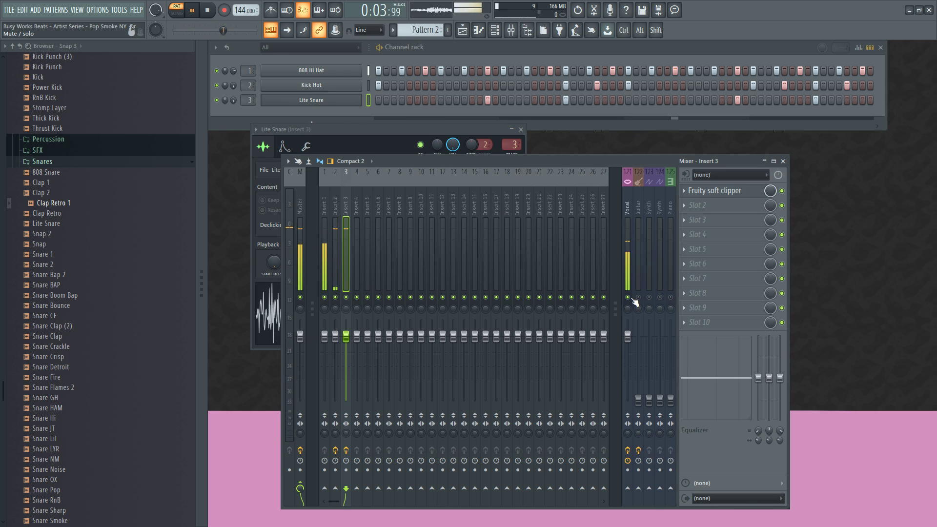
{"action": "left_click", "coordinate": [634, 301]}
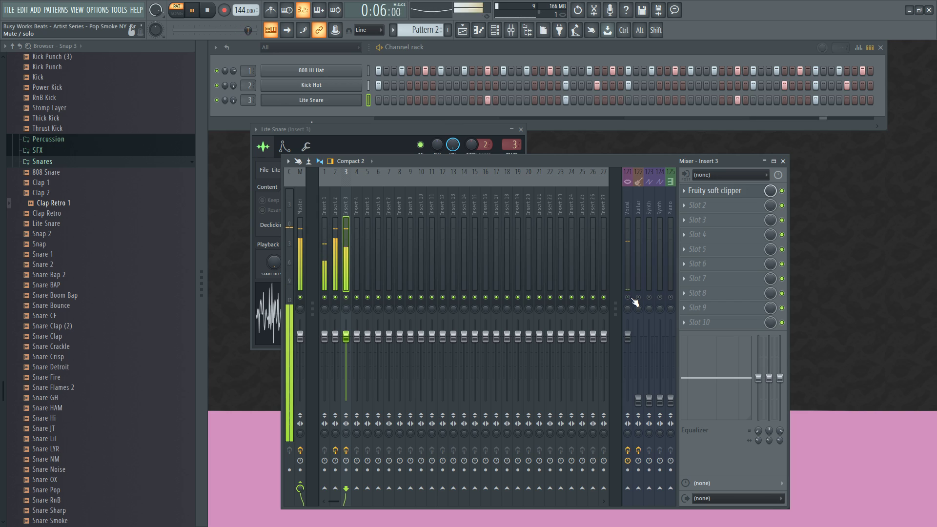
{"action": "key", "text": "space"}
{"action": "left_click", "coordinate": [627, 297]}
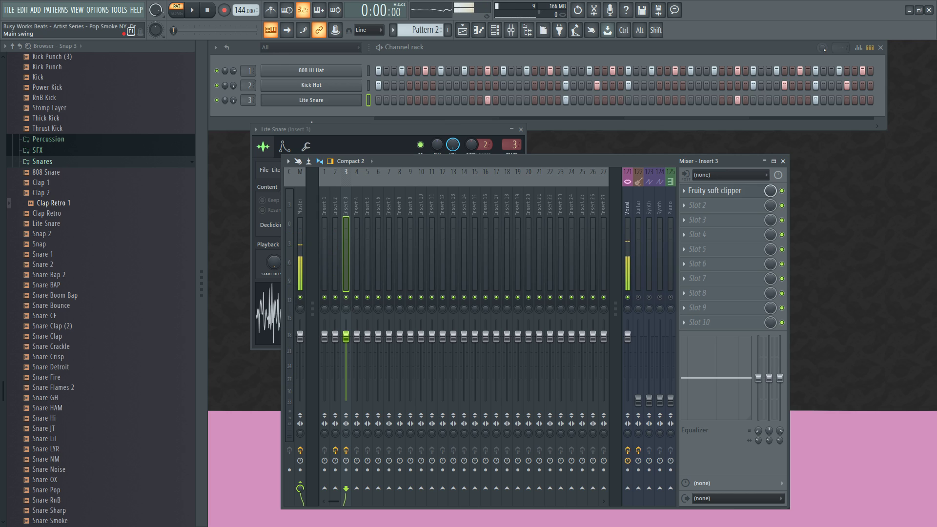
Try a main swing of about 37% in the channel rack while the pattern plays.
{"action": "key", "text": "space"}
{"action": "left_click_drag", "start_coordinate": [173, 30], "coordinate": [233, 30]}
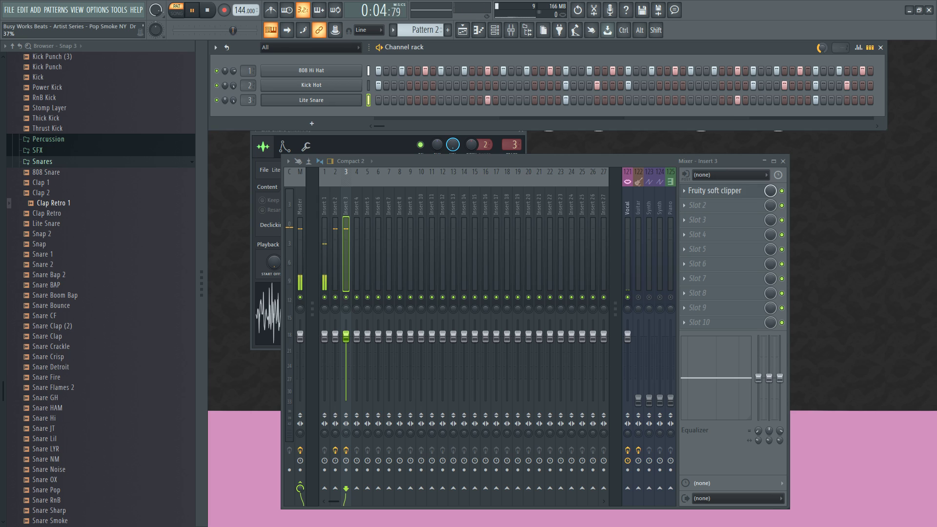
{"action": "key", "text": "space"}
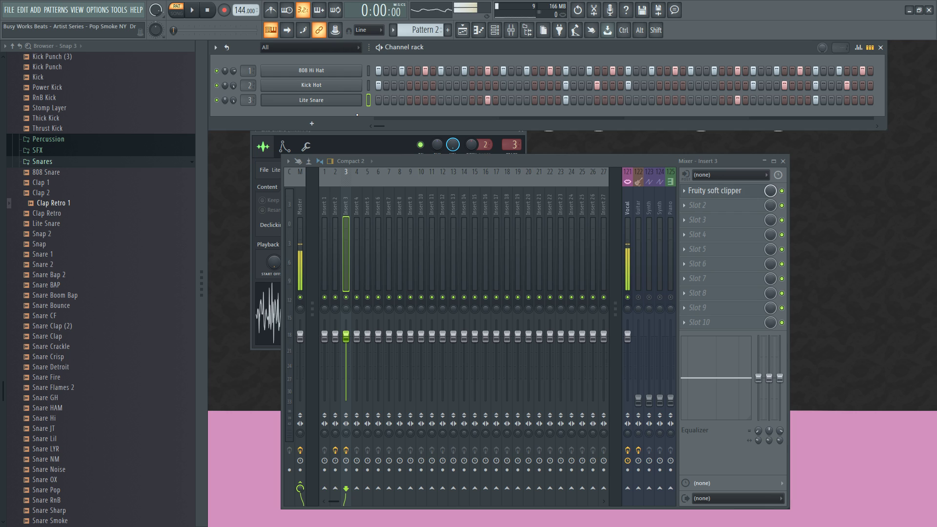
Add Keyscape [64bit] as a fourth channel and load its LA Custom C7 Grand Piano patch.
{"action": "left_click", "coordinate": [316, 124]}
{"action": "left_click", "coordinate": [488, 499]}
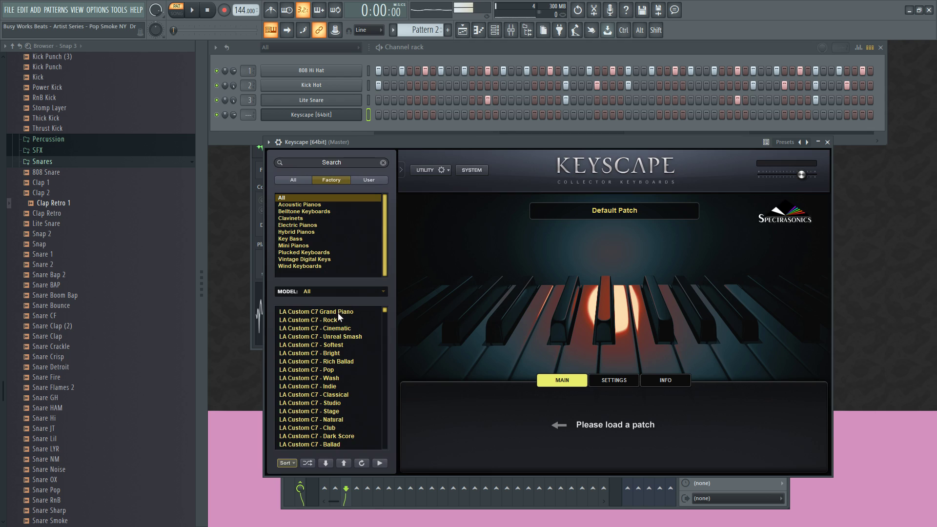
{"action": "left_click", "coordinate": [338, 312]}
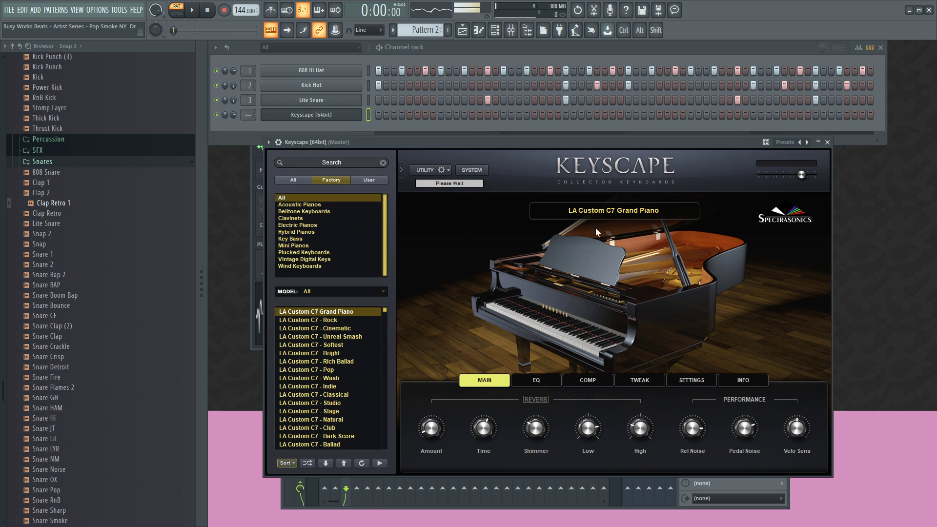
Show the Playlist and place Pattern 2 on Track 1 starting at bar 1.
{"action": "left_click", "coordinate": [462, 30]}
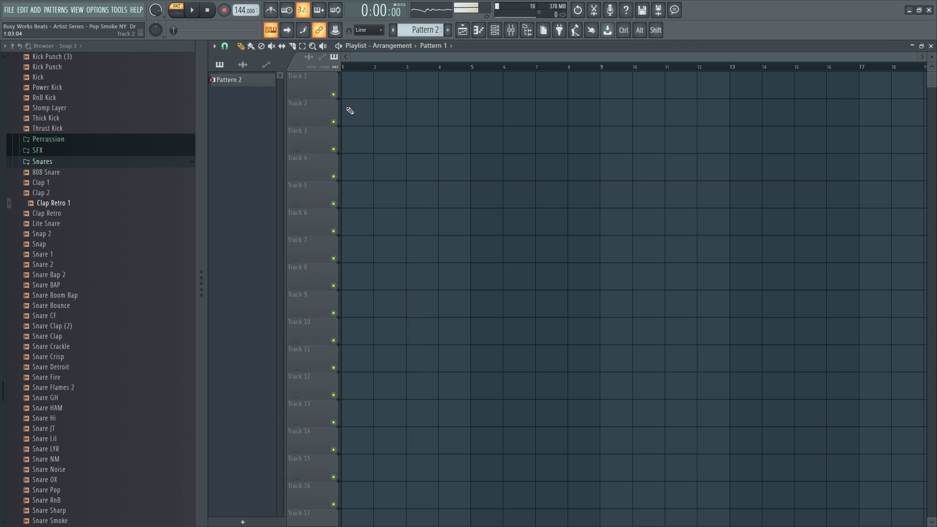
{"action": "left_click_drag", "start_coordinate": [267, 87], "coordinate": [356, 88]}
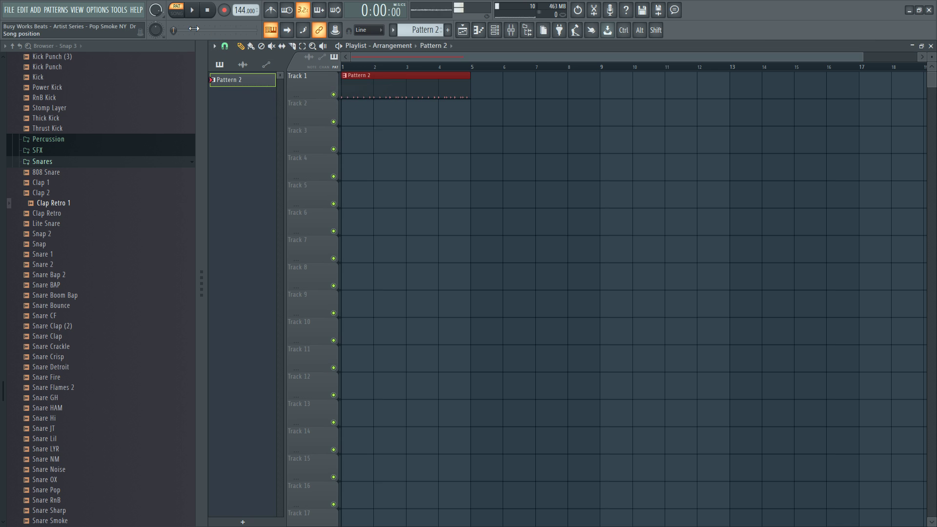
Repeat Pattern 2 on Track 1 at bars 5, 9 and 13, filling the arrangement through bar 16.
{"action": "left_click_drag", "start_coordinate": [494, 87], "coordinate": [464, 83]}
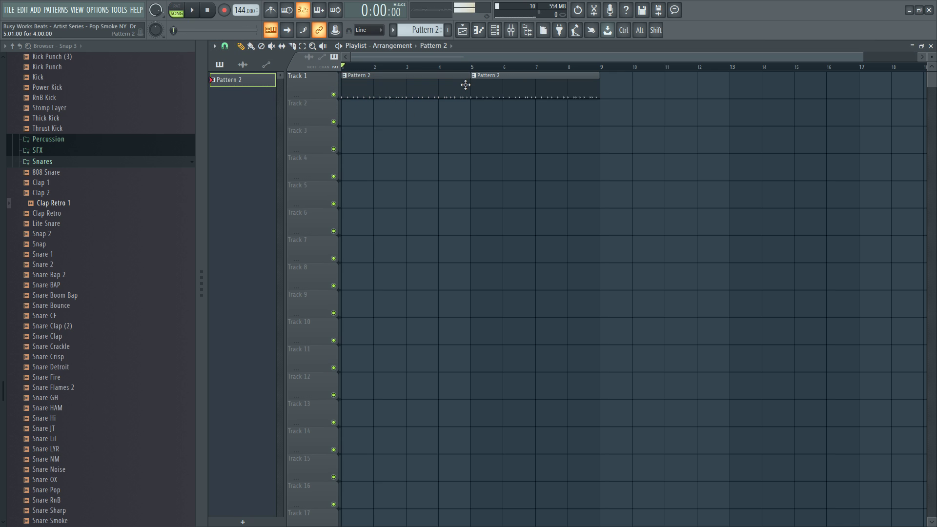
{"action": "left_click", "coordinate": [630, 87]}
{"action": "left_click_drag", "start_coordinate": [800, 87], "coordinate": [726, 86]}
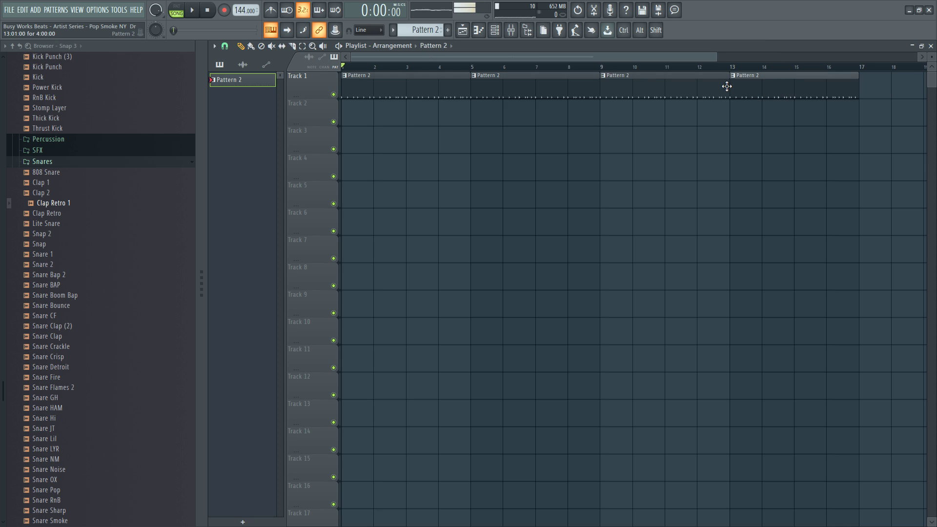
Switch to the empty Pattern 3 and rehearse the Keyscape piano over the playing drum arrangement.
{"action": "left_click", "coordinate": [495, 29]}
{"action": "scroll", "coordinate": [423, 30], "scroll_direction": "down", "scroll_amount": 1}
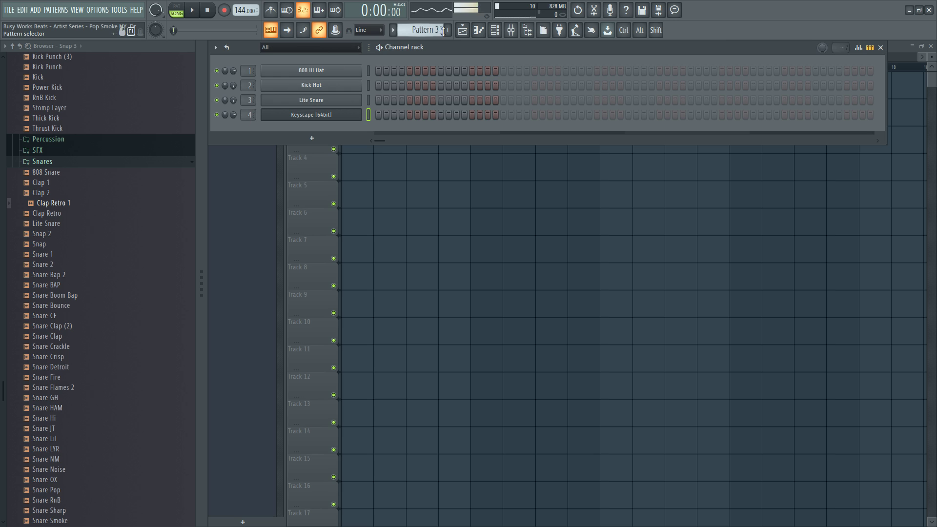
{"action": "scroll", "coordinate": [423, 30], "scroll_direction": "up", "scroll_amount": 1}
{"action": "scroll", "coordinate": [429, 28], "scroll_direction": "down", "scroll_amount": 1}
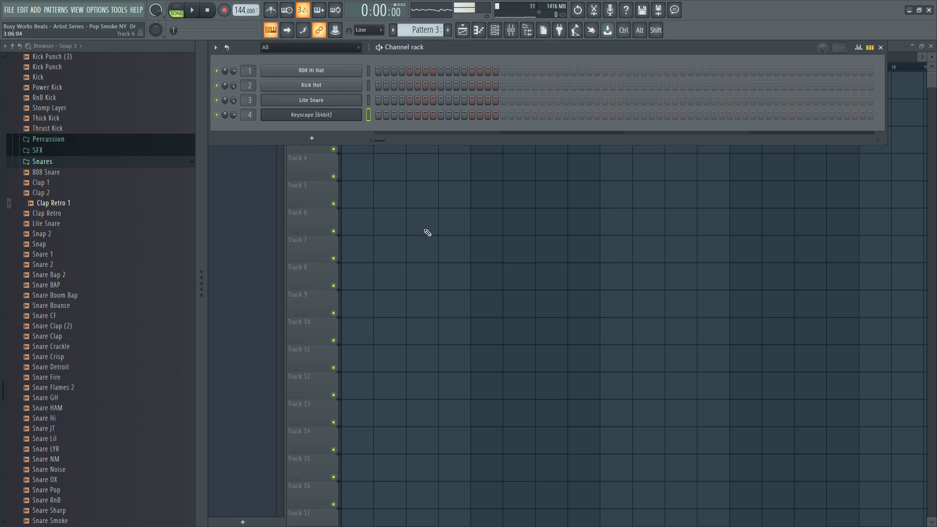
{"action": "key", "text": "F6"}
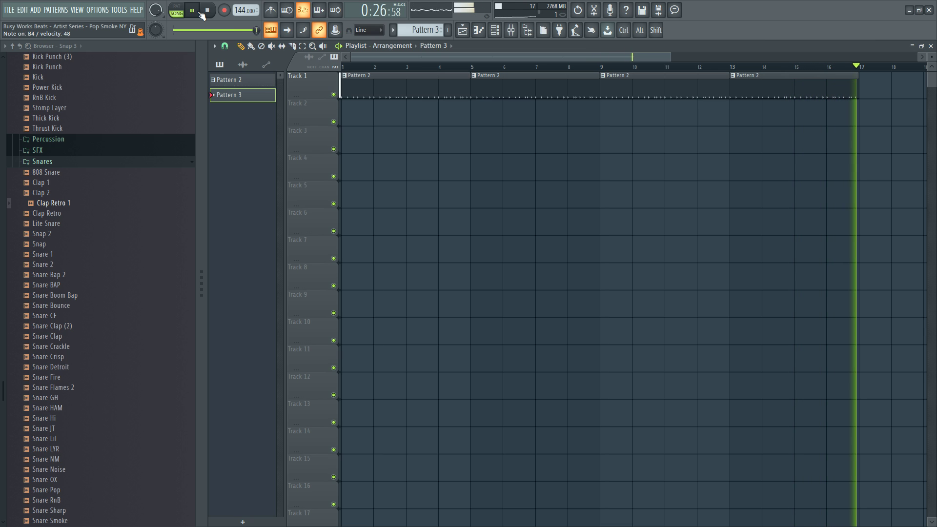
{"action": "key", "text": "space"}
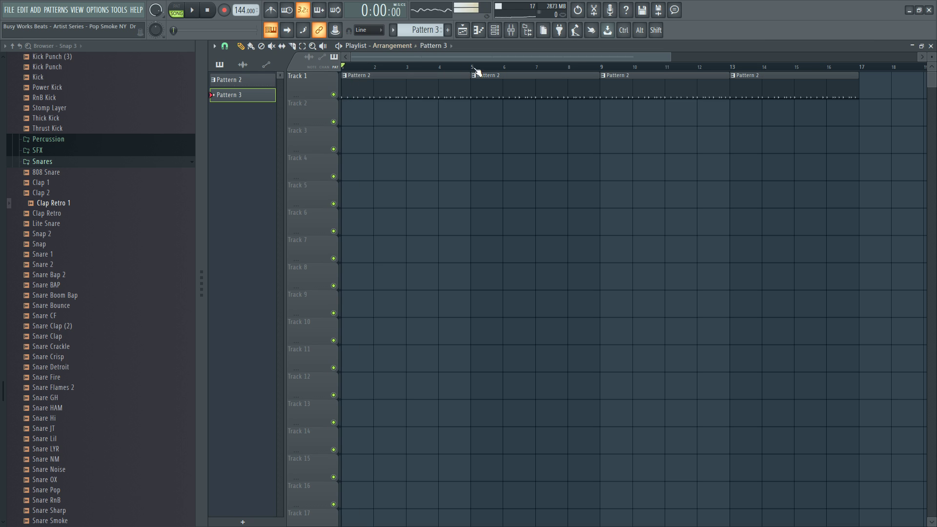
Record the Keyscape piano part into Pattern 3 as notes and automation over about four bars of the arrangement.
{"action": "left_click", "coordinate": [495, 30]}
{"action": "left_click", "coordinate": [224, 10]}
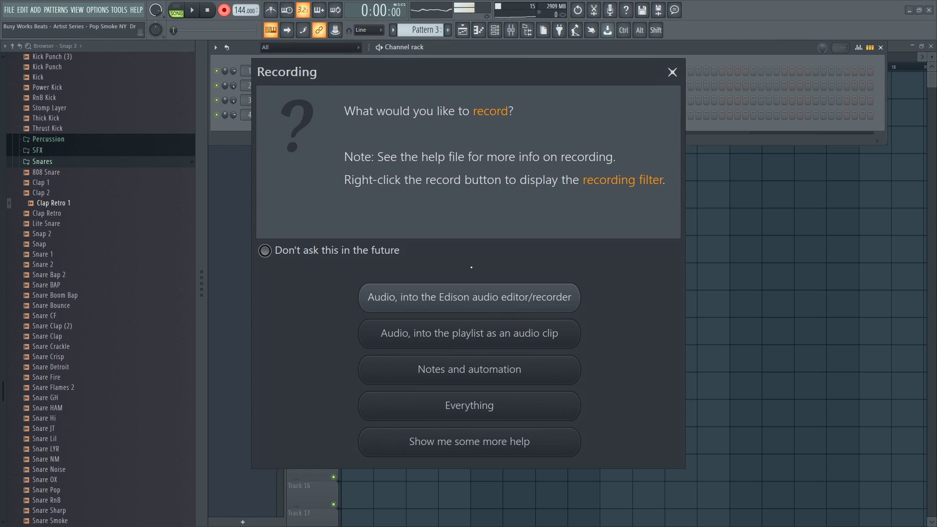
{"action": "left_click", "coordinate": [493, 369]}
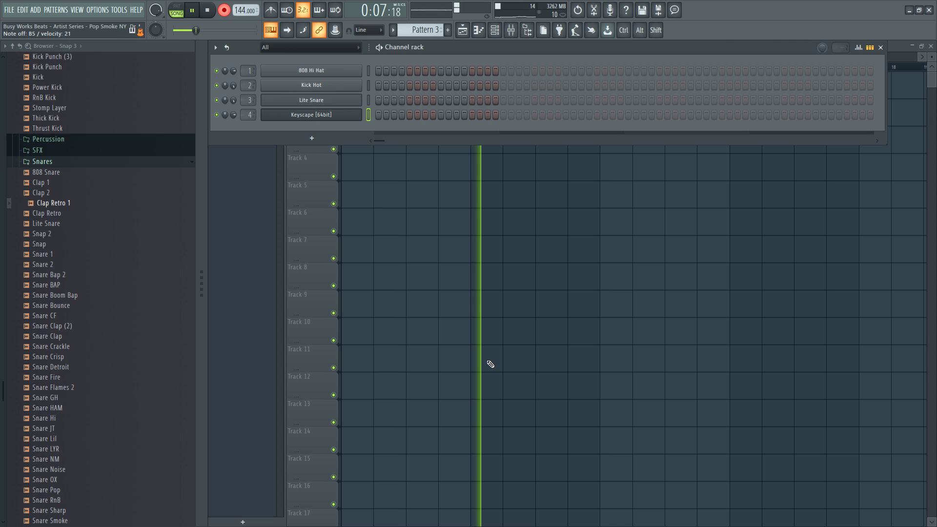
{"action": "key", "text": "space"}
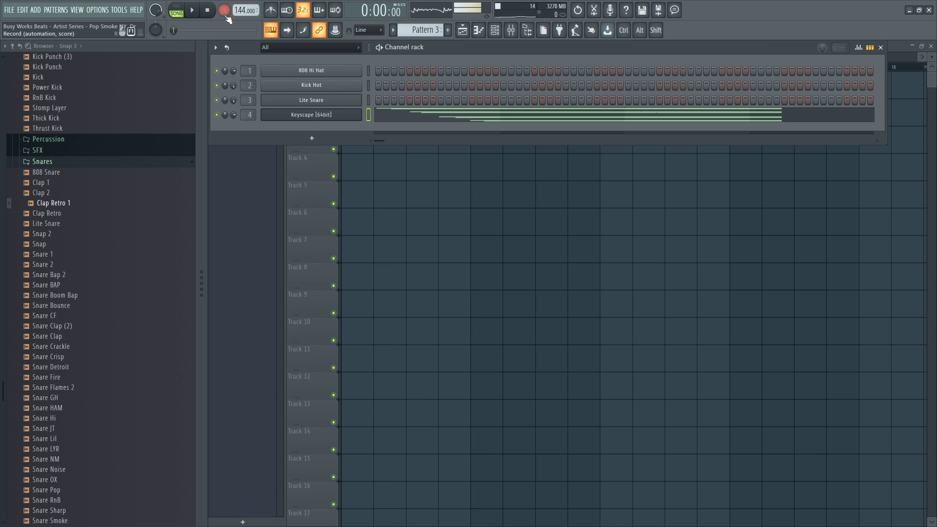
Quantize Pattern 3's recorded Keyscape notes and shorten the first B5 note so it ends before the second B5.
{"action": "left_click", "coordinate": [440, 121]}
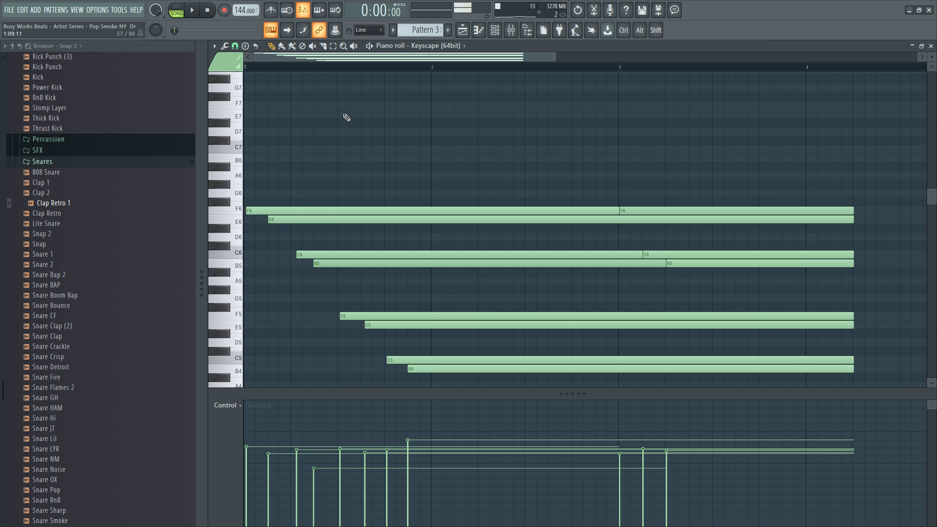
{"action": "key", "text": "alt+q"}
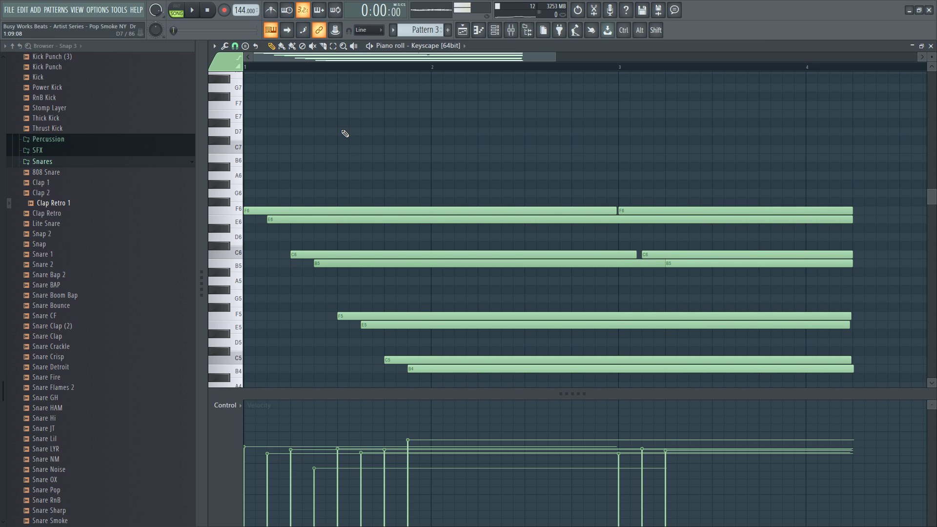
{"action": "scroll", "coordinate": [386, 141], "scroll_direction": "down", "scroll_amount": 4}
{"action": "key", "text": "space"}
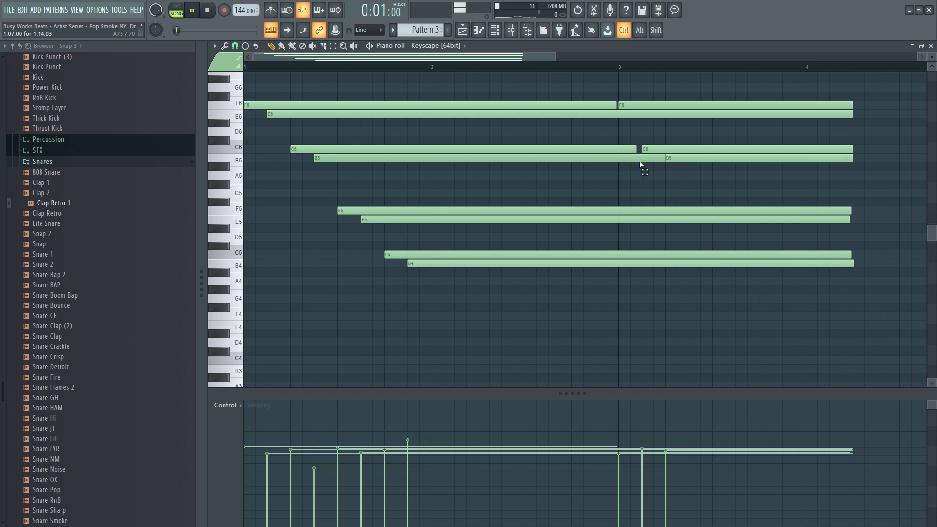
{"action": "left_click", "coordinate": [641, 161], "text": "ctrl"}
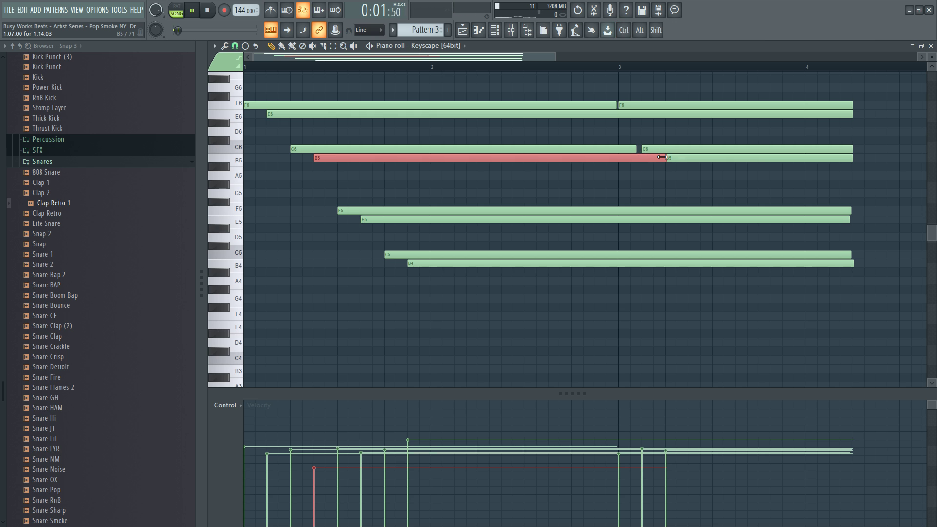
{"action": "left_click", "coordinate": [683, 186], "text": "ctrl"}
{"action": "key", "text": "space"}
Try Pattern 3's Keyscape notes one octave lower and play the arrangement.
{"action": "scroll", "coordinate": [561, 195], "scroll_direction": "up", "scroll_amount": 3}
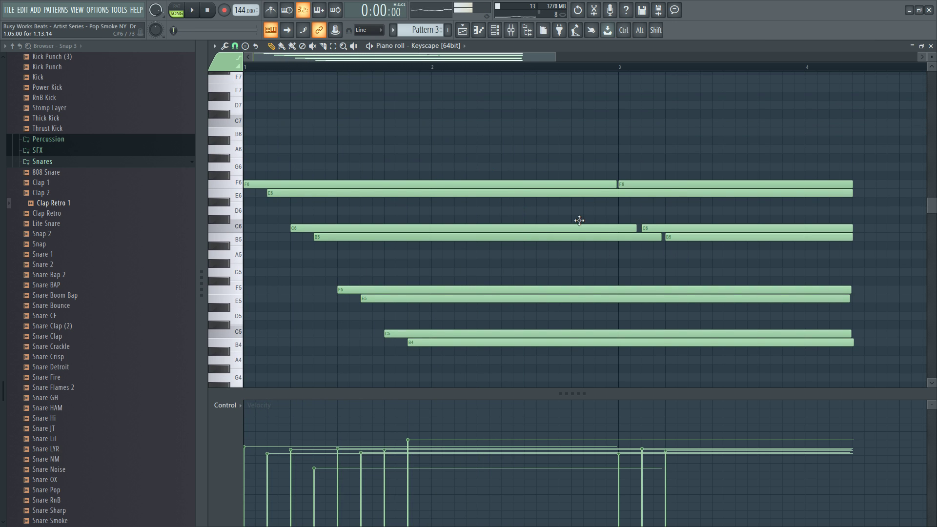
{"action": "key", "text": "ctrl+Down"}
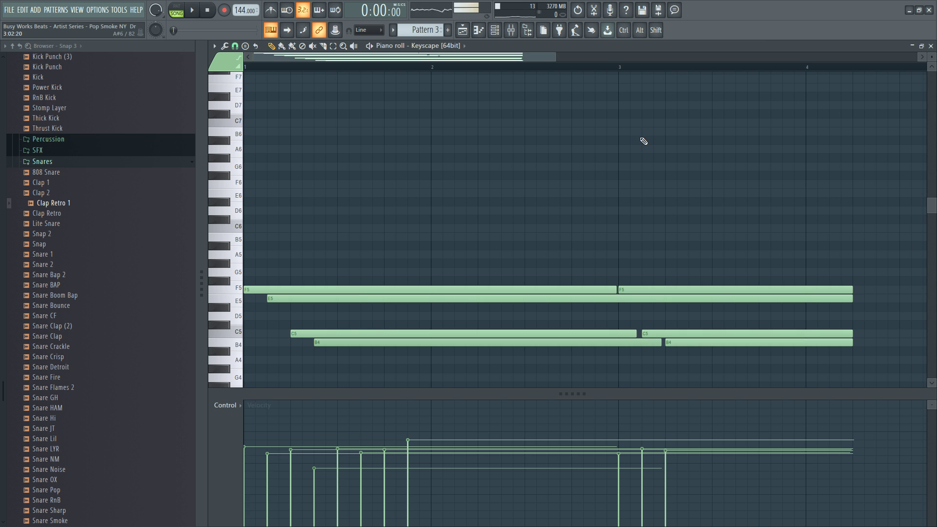
{"action": "scroll", "coordinate": [642, 138], "scroll_direction": "down", "scroll_amount": 5}
{"action": "key", "text": "space"}
{"action": "left_click", "coordinate": [931, 46]}
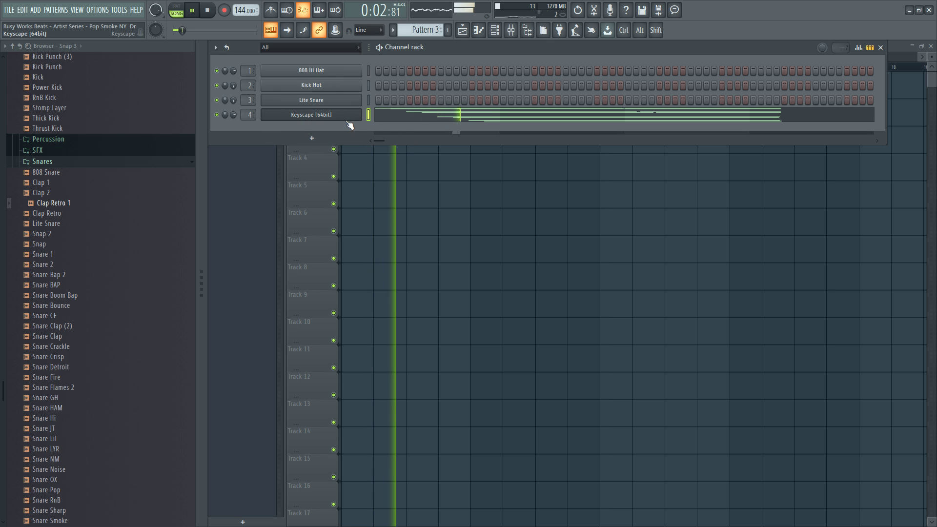
{"action": "key", "text": "space"}
Add Fruity Parametric EQ 2 to mixer Insert 4 and cut the piano's lows with band 1 at about 111 Hz.
{"action": "left_click", "coordinate": [511, 30]}
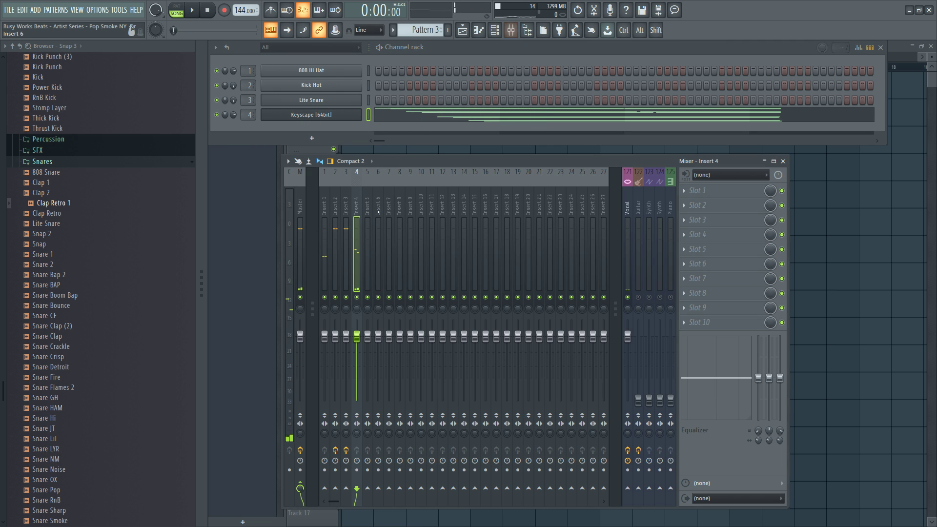
{"action": "left_click", "coordinate": [710, 204]}
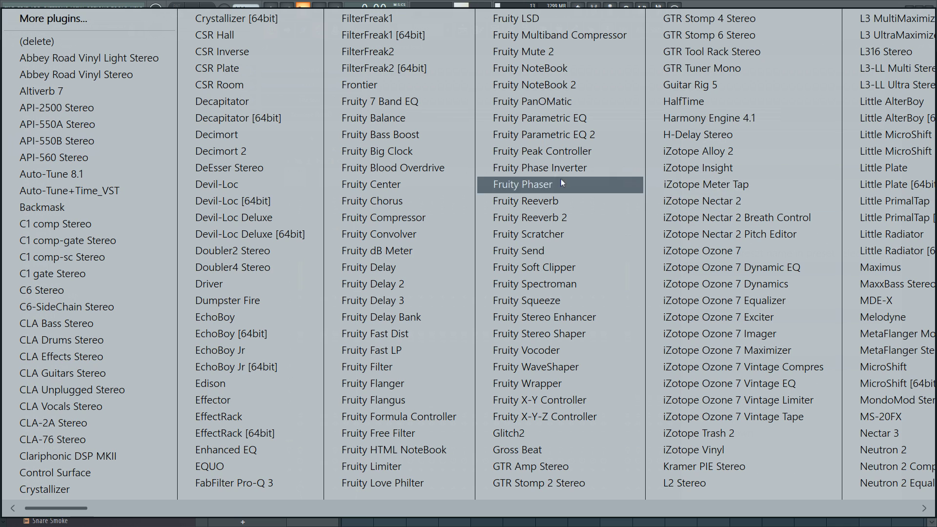
{"action": "left_click", "coordinate": [555, 134]}
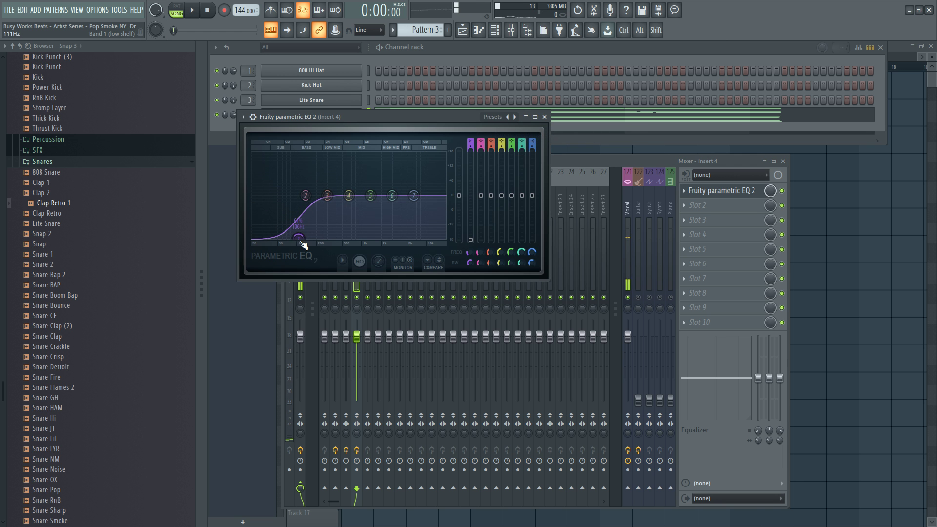
{"action": "left_click", "coordinate": [543, 117]}
Place three-bar Pattern 3 clips on playlist Track 2 at bars 2, 6, 10 and 14, and play the arrangement.
{"action": "key", "text": "F5"}
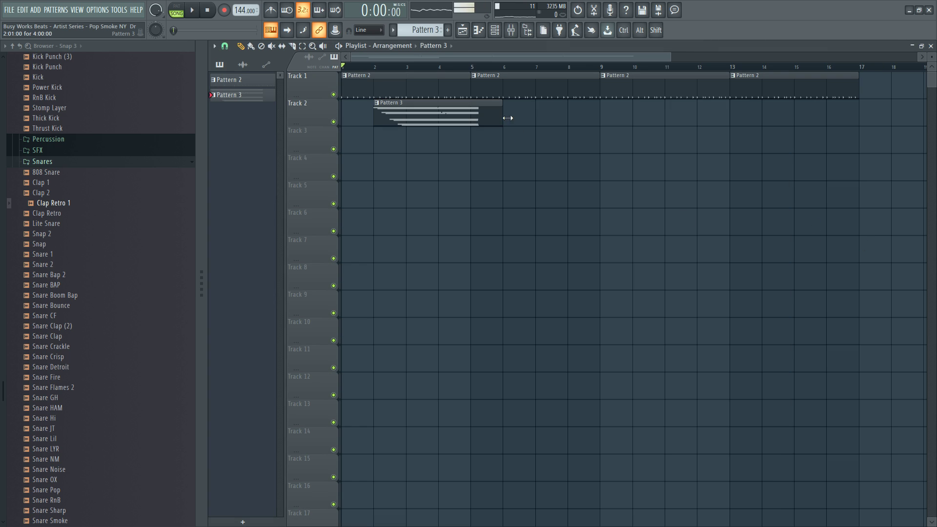
{"action": "left_click_drag", "start_coordinate": [414, 114], "coordinate": [670, 117]}
{"action": "key", "text": "space"}
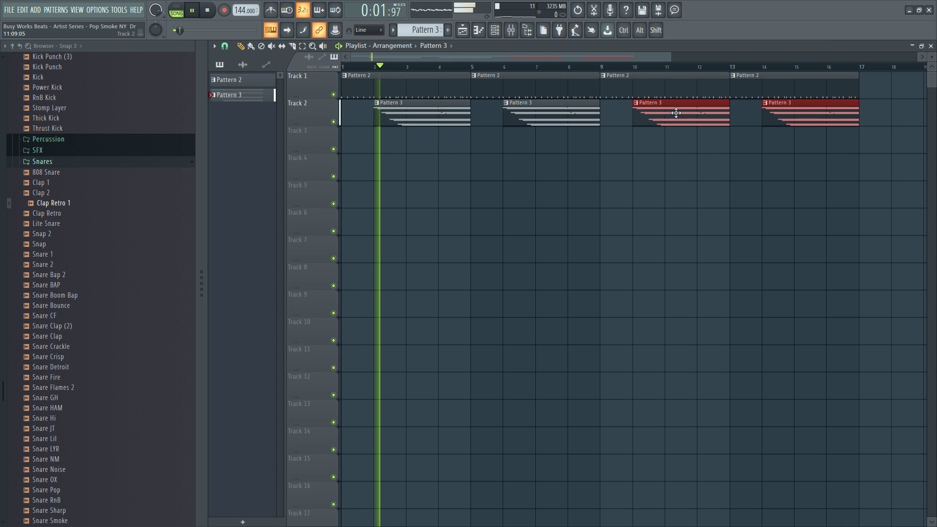
{"action": "left_click", "coordinate": [676, 193]}
Cut the piano's highs with band 7 at about 2 kHz in Insert 4's Fruity Parametric EQ 2 during playback.
{"action": "left_click", "coordinate": [511, 29]}
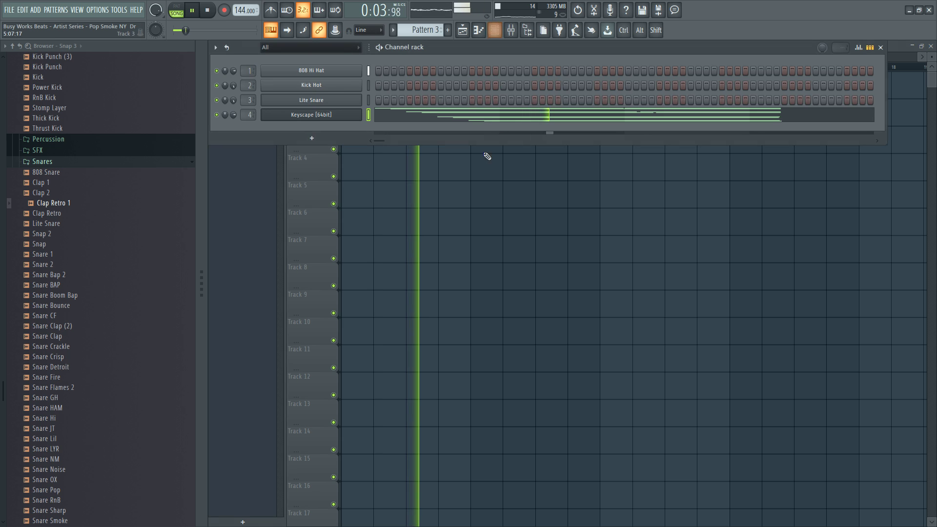
{"action": "left_click", "coordinate": [464, 114]}
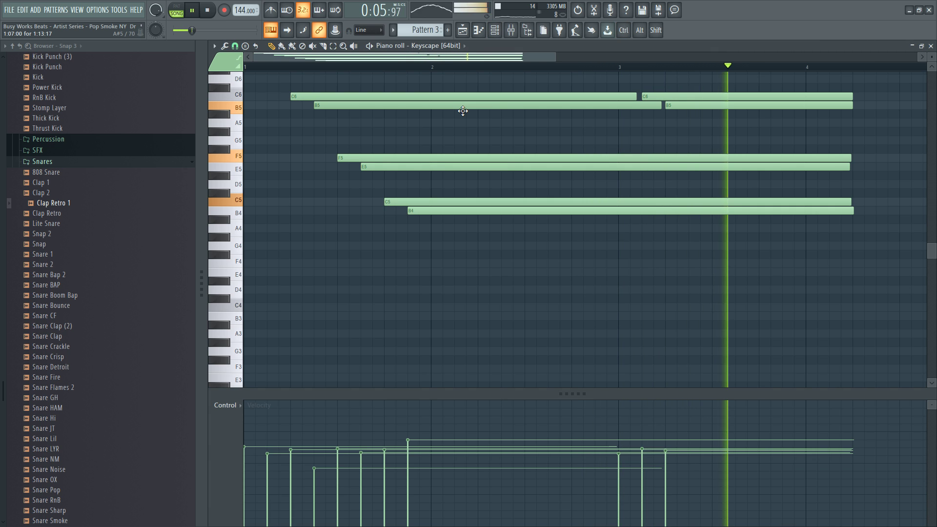
{"action": "key", "text": "space"}
{"action": "left_click", "coordinate": [504, 32]}
{"action": "left_click", "coordinate": [504, 32]}
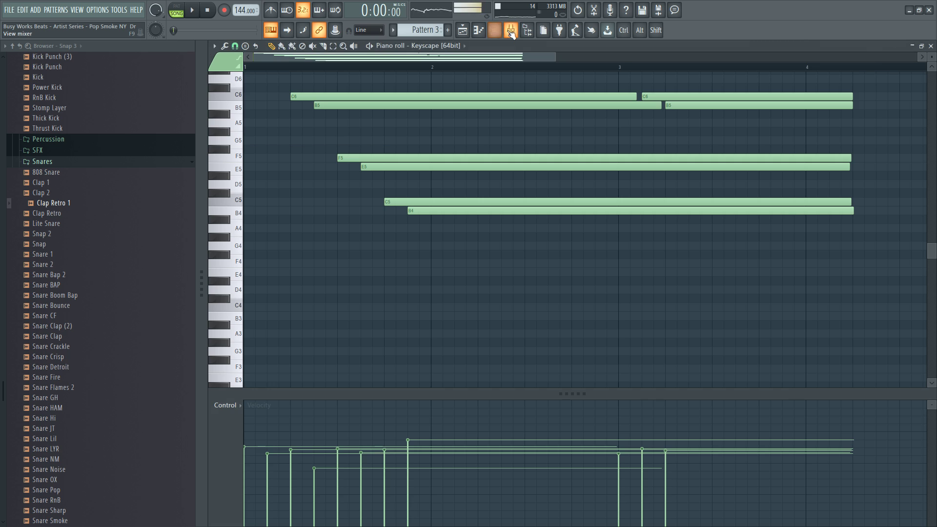
{"action": "left_click", "coordinate": [511, 30]}
{"action": "left_click", "coordinate": [717, 193]}
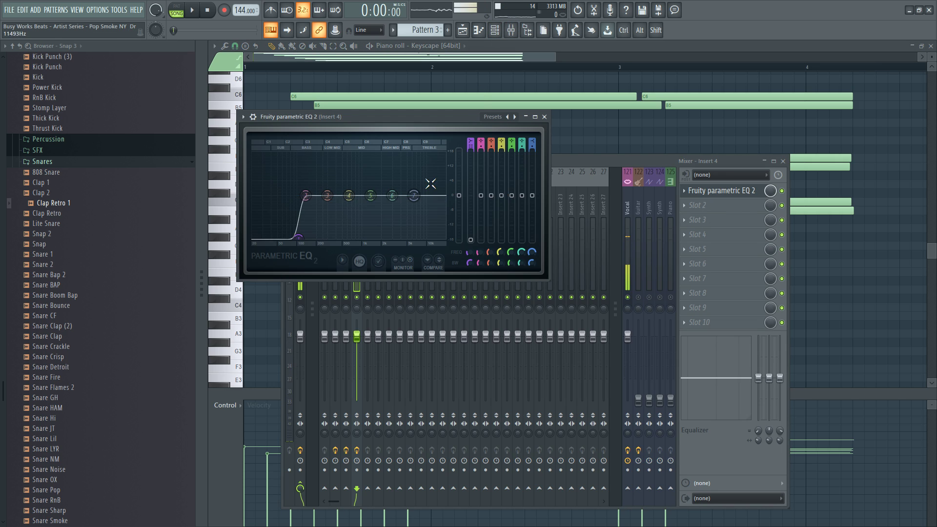
{"action": "left_click_drag", "start_coordinate": [385, 234], "coordinate": [371, 238]}
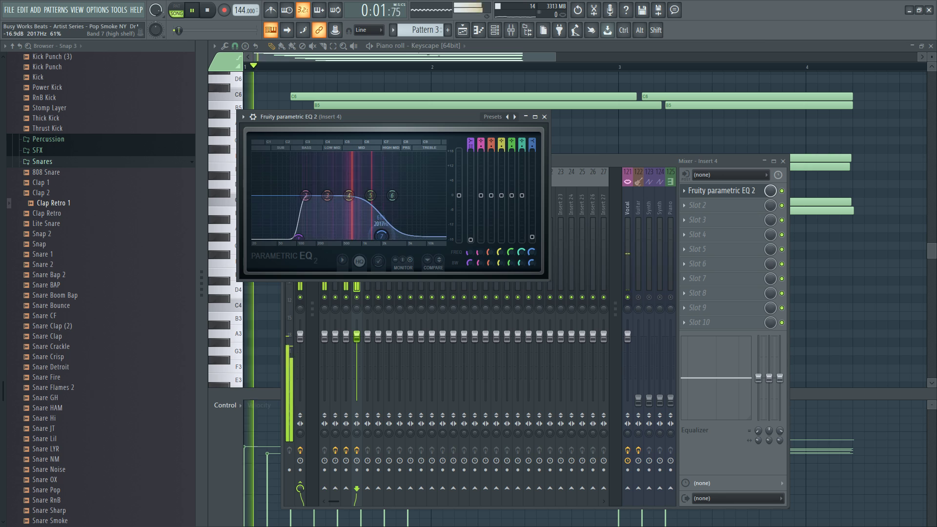
{"action": "left_click", "coordinate": [544, 117]}
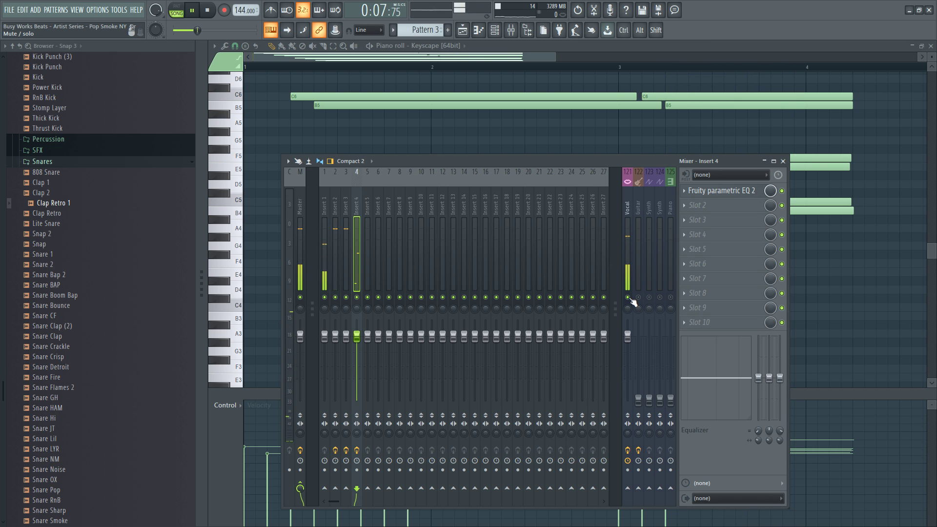
Switch to the empty Pattern 4, rehearse a second piano part over the arrangement and stop playback.
{"action": "left_click", "coordinate": [931, 46]}
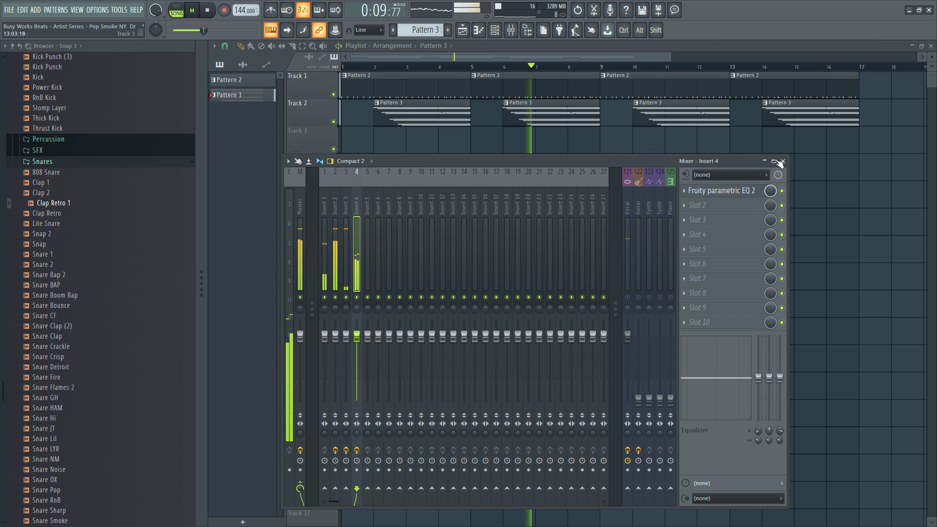
{"action": "left_click", "coordinate": [783, 162]}
{"action": "key", "text": "F4"}
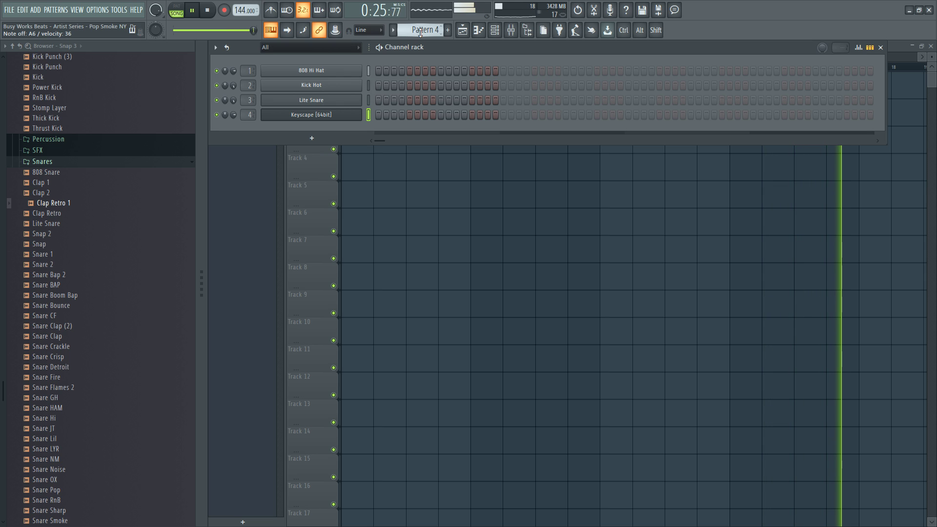
{"action": "left_click", "coordinate": [207, 11]}
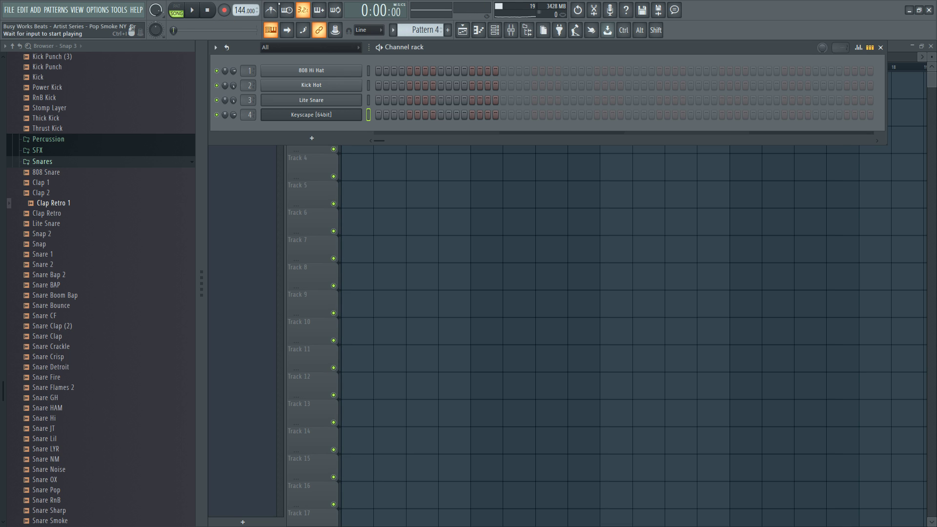
Record the second Keyscape part into Pattern 4 as notes and automation with the metronome on.
{"action": "left_click", "coordinate": [223, 10]}
{"action": "left_click", "coordinate": [486, 375]}
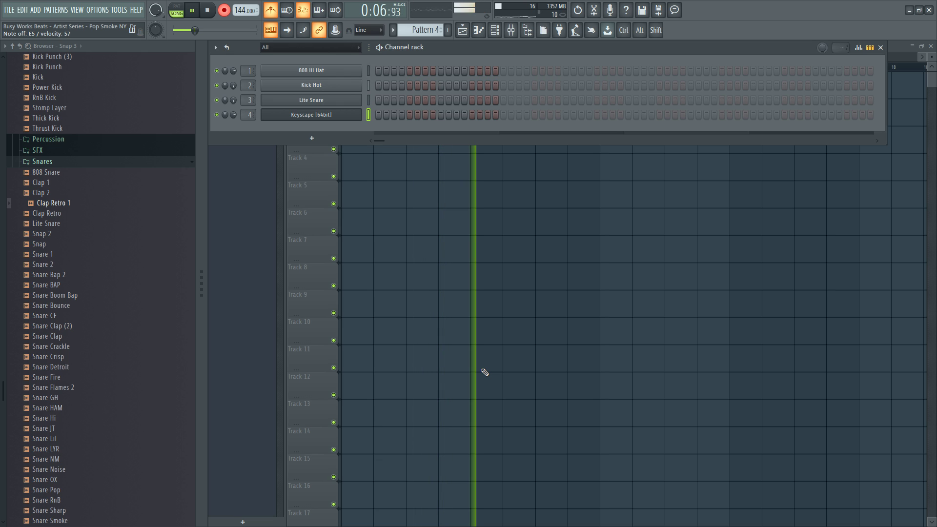
{"action": "key", "text": "space"}
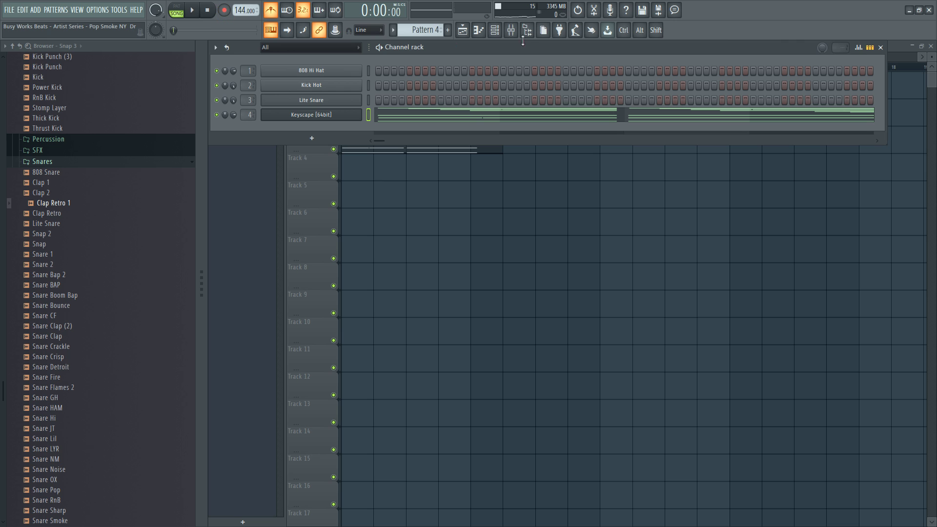
Bring up Pattern 4's recorded Keyscape notes in the piano roll and quantize them.
{"action": "left_click", "coordinate": [510, 30]}
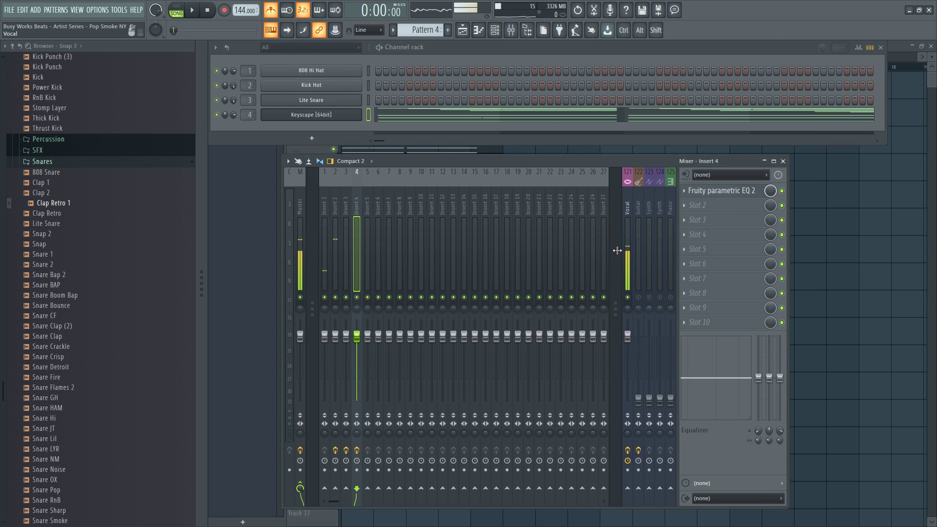
{"action": "left_click", "coordinate": [543, 118]}
{"action": "scroll", "coordinate": [361, 171], "scroll_direction": "up", "scroll_amount": 2}
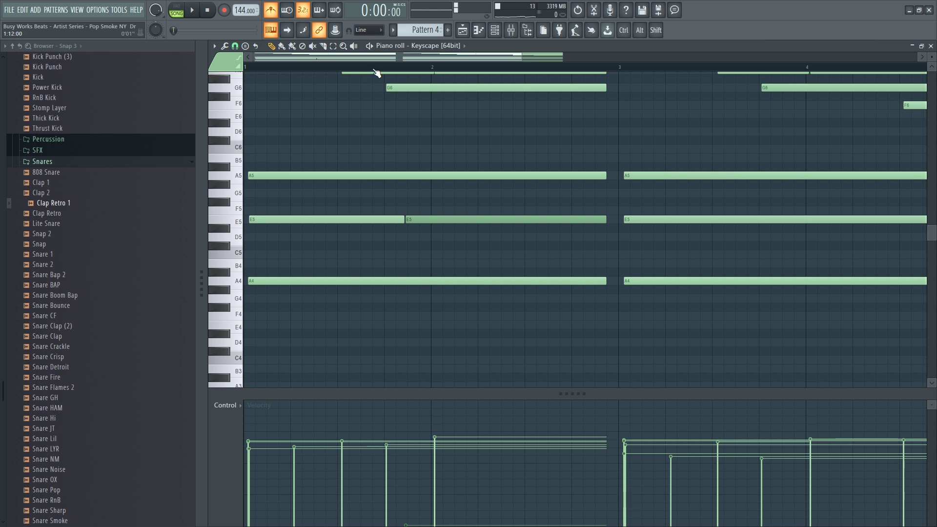
{"action": "scroll", "coordinate": [456, 138], "scroll_direction": "down", "scroll_amount": 2}
{"action": "scroll", "coordinate": [456, 138], "scroll_direction": "up", "scroll_amount": 3}
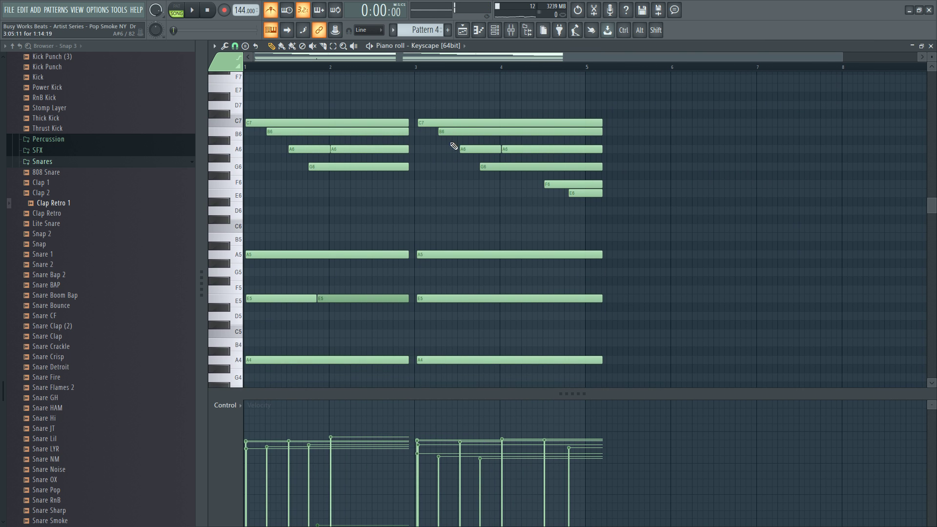
{"action": "scroll", "coordinate": [443, 150], "scroll_direction": "down", "scroll_amount": 2}
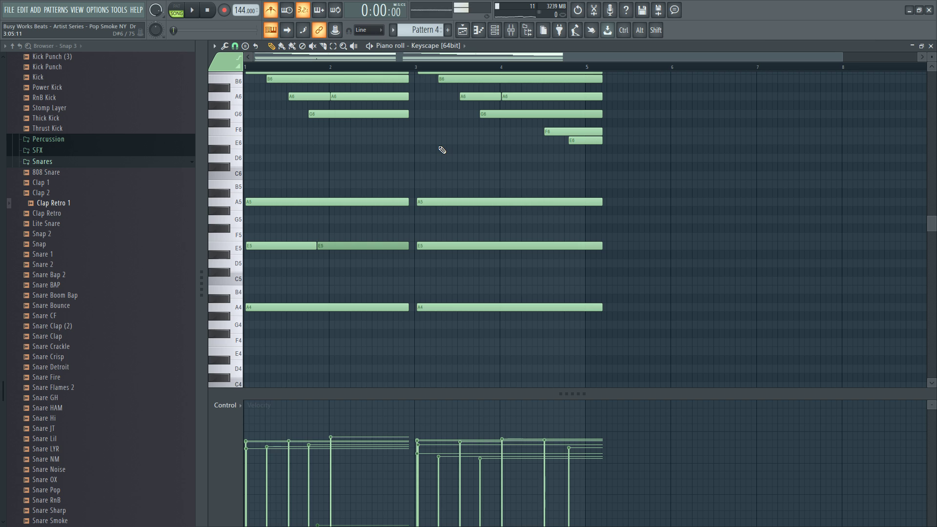
{"action": "key", "text": "alt+q"}
{"action": "key", "text": "Return"}
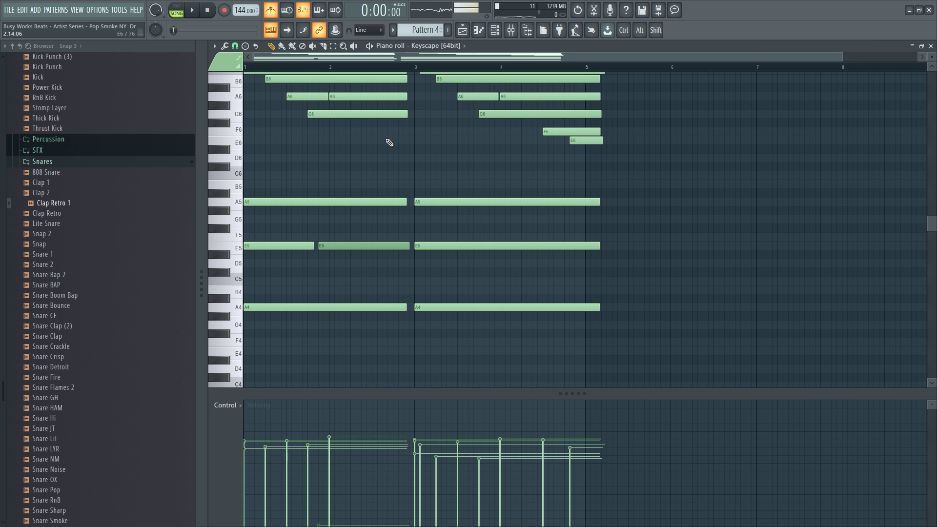
Play back with the metronome off and move the second C7 note to bar 3's start and the last E6 note to step 13 of bar 4.
{"action": "key", "text": "space"}
{"action": "scroll", "coordinate": [374, 140], "scroll_direction": "up", "scroll_amount": 4}
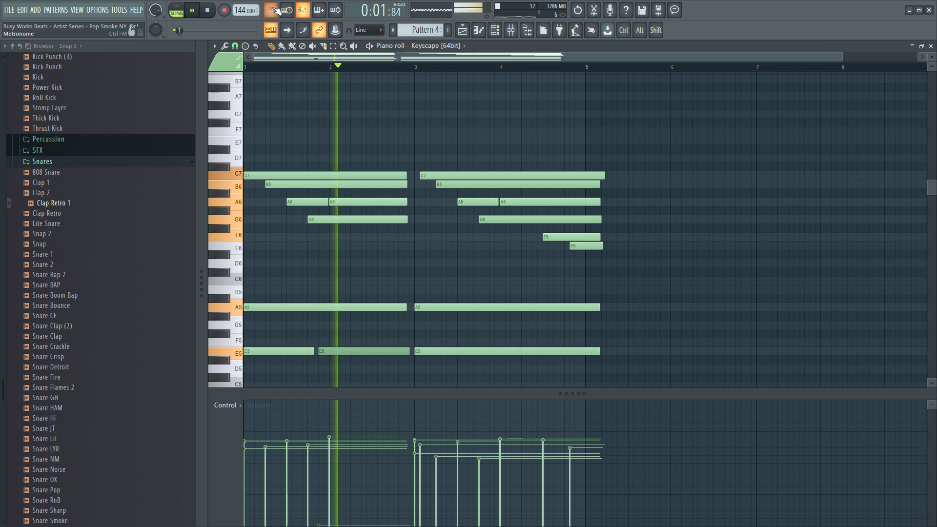
{"action": "scroll", "coordinate": [410, 119], "scroll_direction": "down", "scroll_amount": 1}
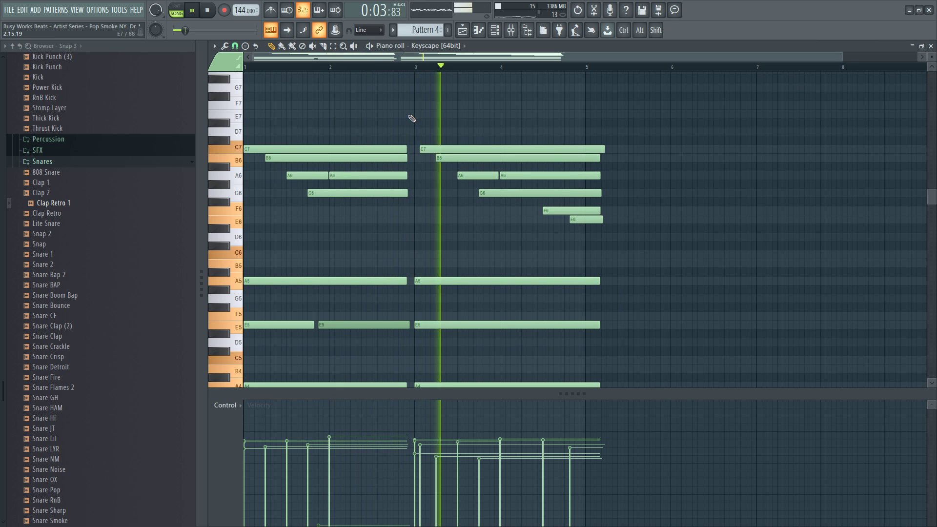
{"action": "left_click_drag", "start_coordinate": [432, 149], "coordinate": [426, 149]}
{"action": "key", "text": "space"}
{"action": "left_click_drag", "start_coordinate": [586, 225], "coordinate": [580, 225]}
{"action": "scroll", "coordinate": [649, 217], "scroll_direction": "down", "scroll_amount": 3}
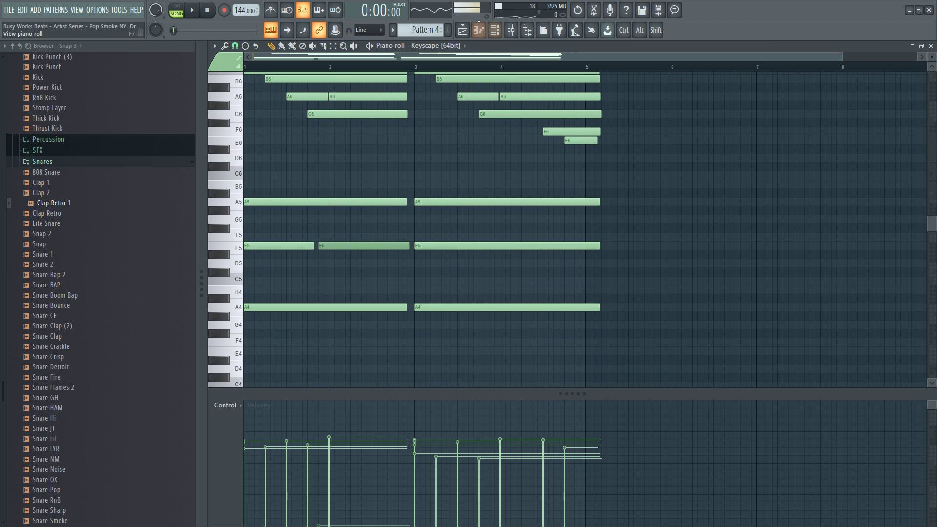
Examine the descending half-step note pairs of Pattern 3 in the piano roll, from F6–E6 down to C5–B4.
{"action": "scroll", "coordinate": [425, 30], "scroll_direction": "up", "scroll_amount": 1}
{"action": "scroll", "coordinate": [356, 155], "scroll_direction": "up", "scroll_amount": 3}
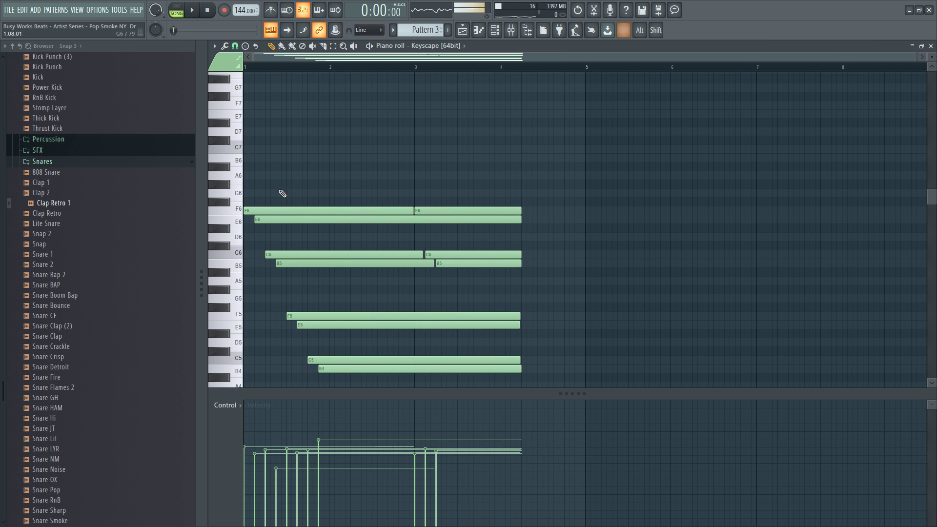
{"action": "left_click_drag", "start_coordinate": [282, 193], "coordinate": [295, 222]}
{"action": "left_click_drag", "start_coordinate": [288, 189], "coordinate": [301, 234]}
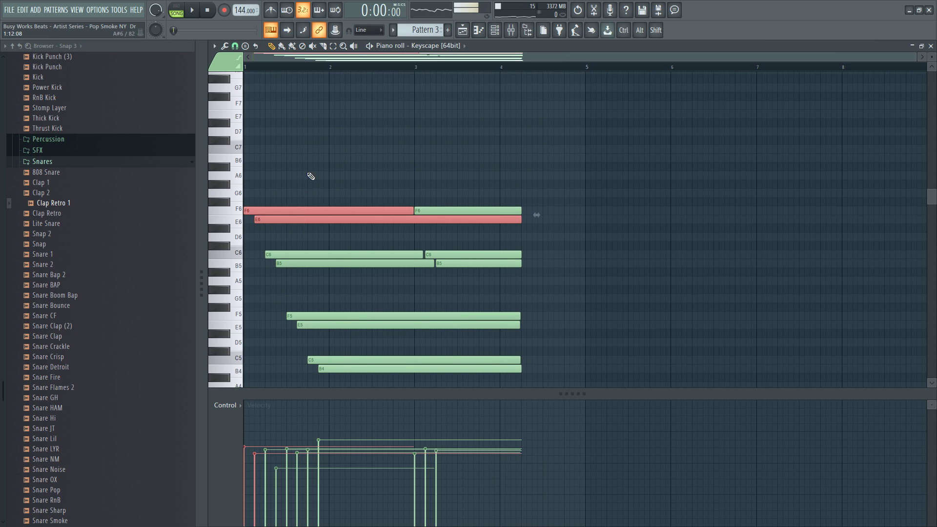
{"action": "scroll", "coordinate": [311, 176], "scroll_direction": "down", "scroll_amount": 3}
{"action": "key", "text": "ctrl+d"}
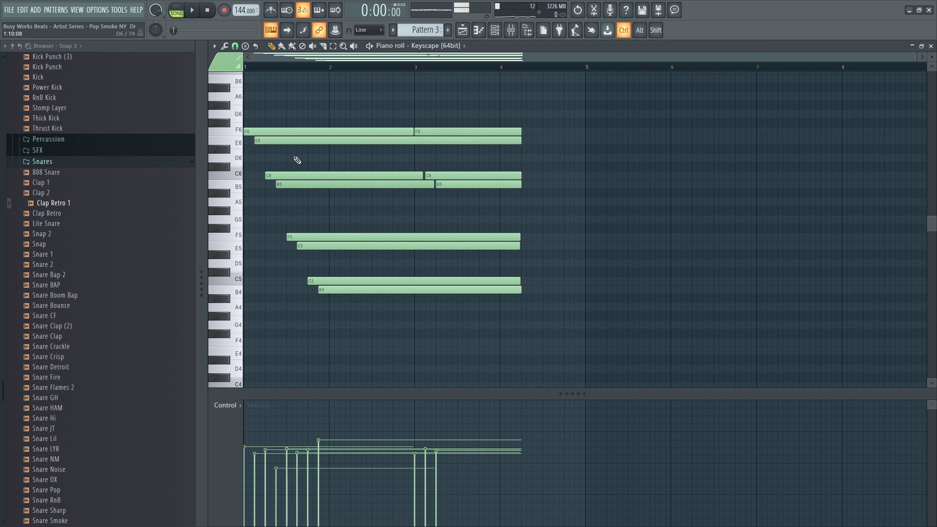
{"action": "key", "text": "ctrl+z"}
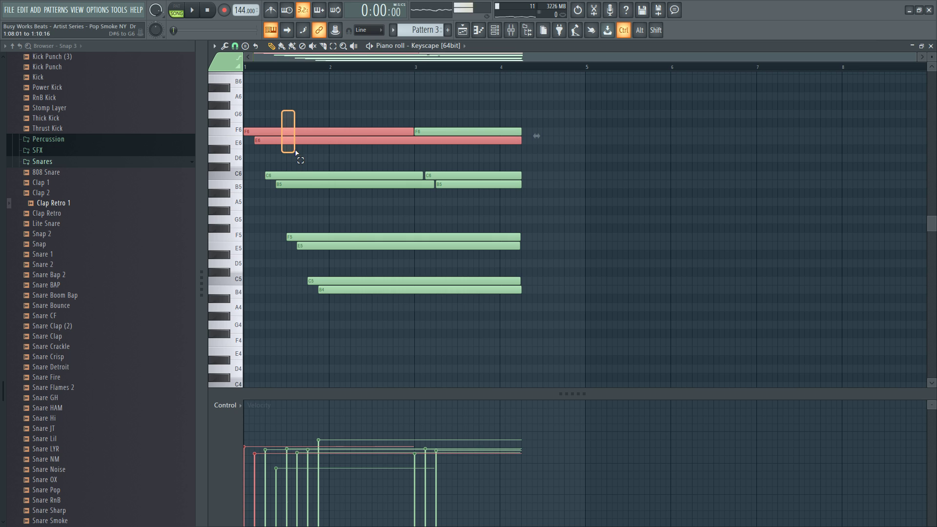
{"action": "left_click_drag", "start_coordinate": [303, 172], "coordinate": [347, 299]}
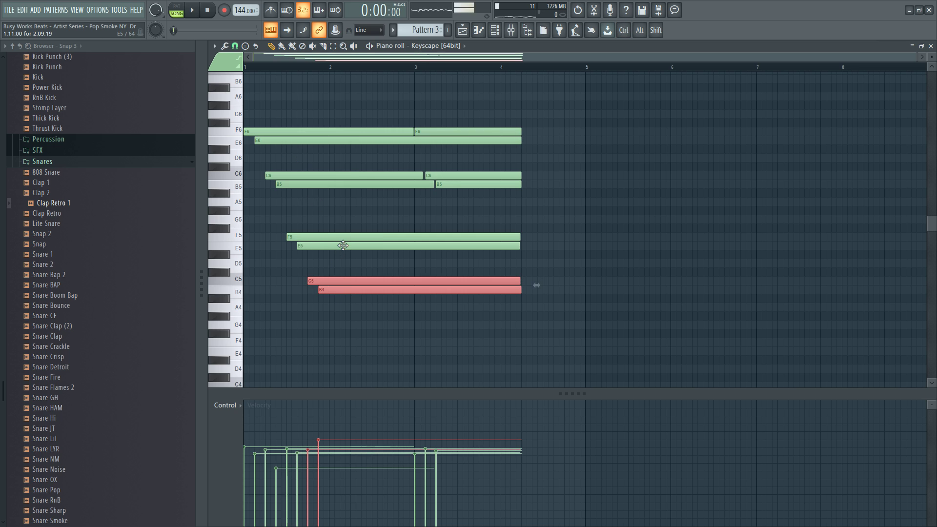
{"action": "scroll", "coordinate": [424, 30], "scroll_direction": "down", "scroll_amount": 1}
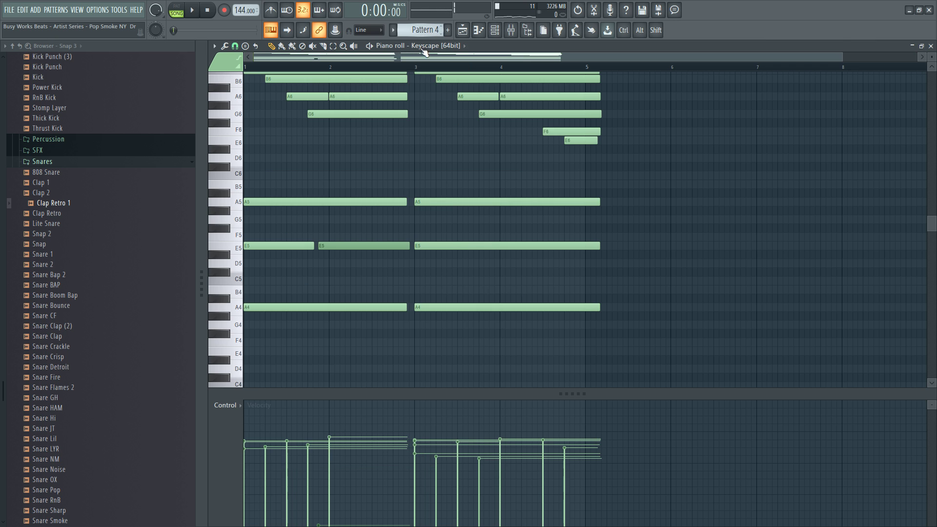
Review Pattern 4's opening chord and raise the velocity of the faint second E5 note.
{"action": "scroll", "coordinate": [358, 174], "scroll_direction": "up", "scroll_amount": 3}
{"action": "scroll", "coordinate": [341, 190], "scroll_direction": "down", "scroll_amount": 3}
{"action": "left_click_drag", "start_coordinate": [259, 184], "coordinate": [270, 304]}
{"action": "left_click_drag", "start_coordinate": [267, 247], "coordinate": [271, 243]}
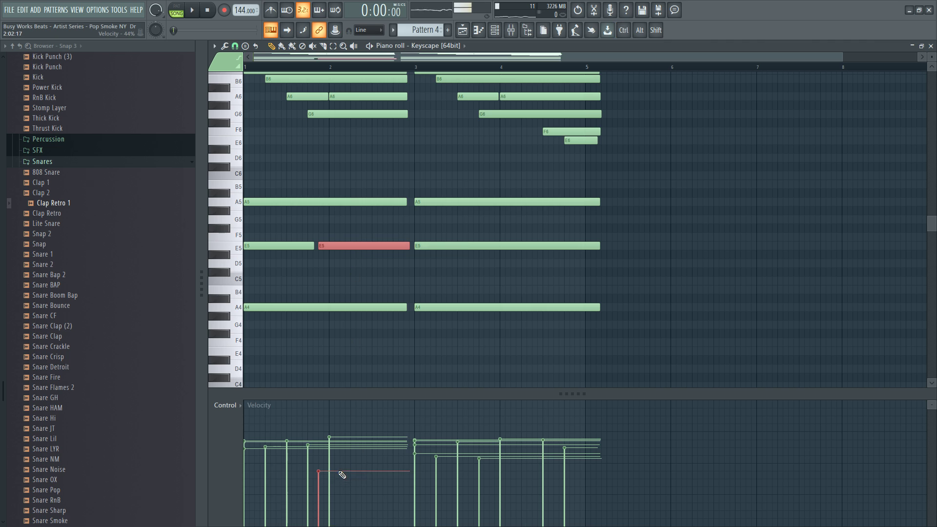
Move the second E5 note to the start of bar 2 and trim its end to just before bar 3 during playback.
{"action": "key", "text": "space"}
{"action": "left_click_drag", "start_coordinate": [337, 249], "coordinate": [347, 251]}
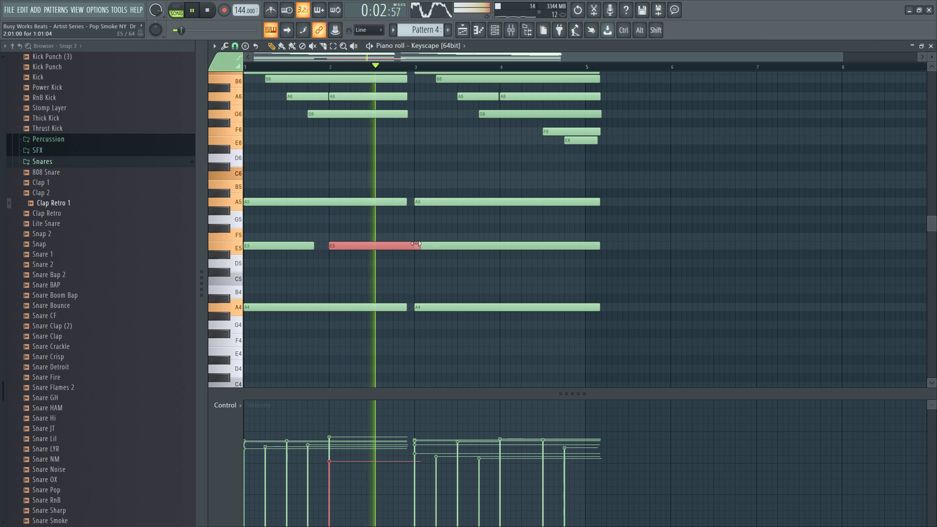
{"action": "left_click_drag", "start_coordinate": [420, 246], "coordinate": [410, 246]}
{"action": "key", "text": "space"}
{"action": "left_click", "coordinate": [430, 271]}
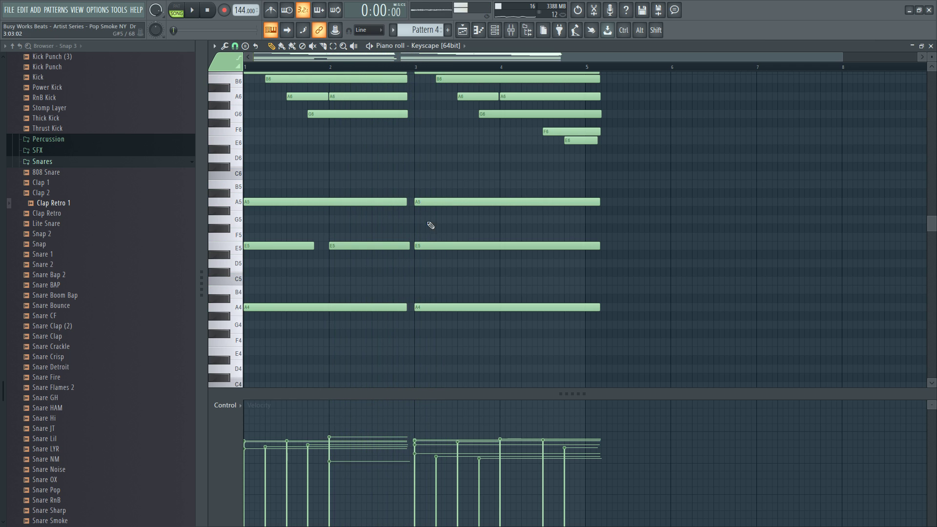
Examine Pattern 4's sustained chord at bar 3 and the C7–B6 melody notes in bar 1.
{"action": "left_click_drag", "start_coordinate": [433, 190], "coordinate": [446, 327]}
{"action": "scroll", "coordinate": [446, 327], "scroll_direction": "up", "scroll_amount": 3}
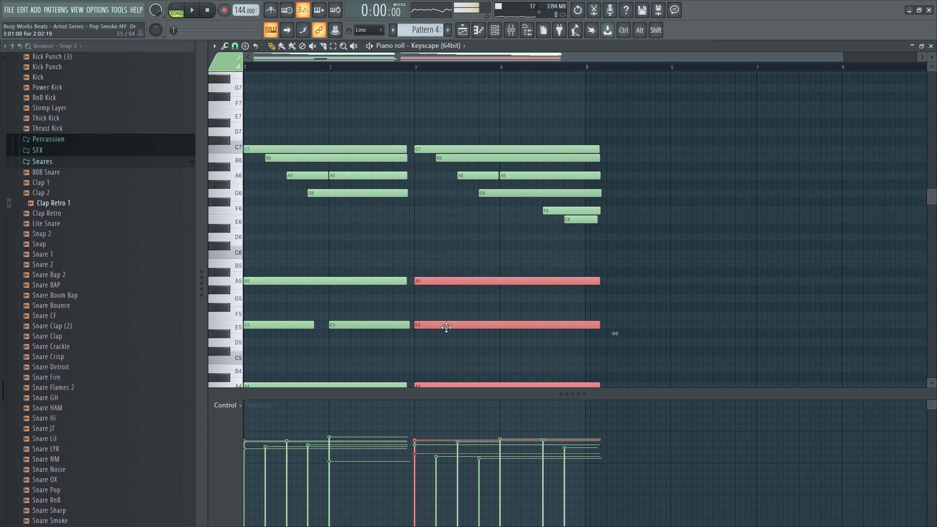
{"action": "left_click_drag", "start_coordinate": [272, 138], "coordinate": [293, 174]}
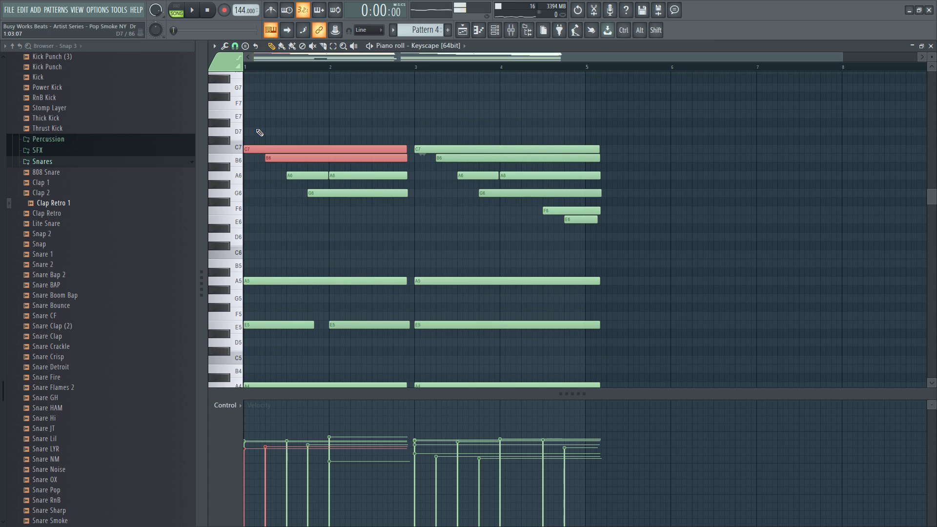
{"action": "mouse_move", "coordinate": [260, 133]}
{"action": "left_mouse_down"}
{"action": "mouse_move", "coordinate": [310, 189]}
{"action": "mouse_move", "coordinate": [259, 142]}
{"action": "left_mouse_up"}
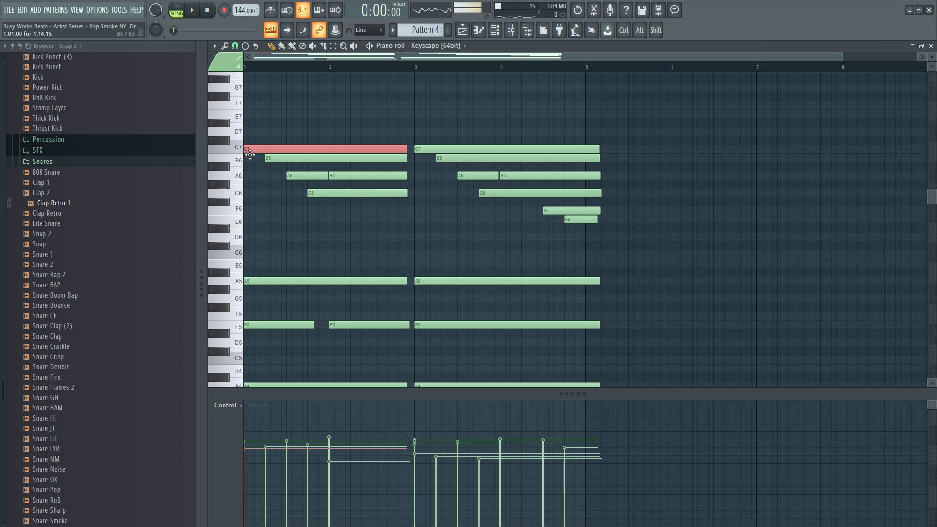
{"action": "scroll", "coordinate": [250, 154], "scroll_direction": "down", "scroll_amount": 2}
{"action": "left_click_drag", "start_coordinate": [275, 96], "coordinate": [316, 144]}
{"action": "left_click", "coordinate": [320, 167]}
Play the start of the arrangement and compare Pattern 4's C7–B6 note pair with Pattern 3's C6–B5 pair.
{"action": "key", "text": "space"}
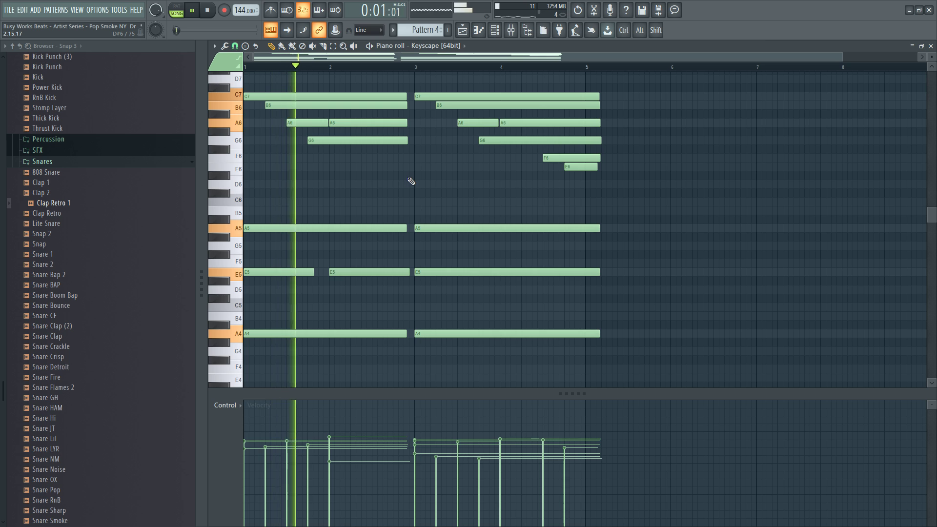
{"action": "scroll", "coordinate": [404, 176], "scroll_direction": "up", "scroll_amount": 1}
{"action": "scroll", "coordinate": [404, 176], "scroll_direction": "down", "scroll_amount": 1}
{"action": "key", "text": "space"}
{"action": "left_click_drag", "start_coordinate": [276, 84], "coordinate": [276, 121]}
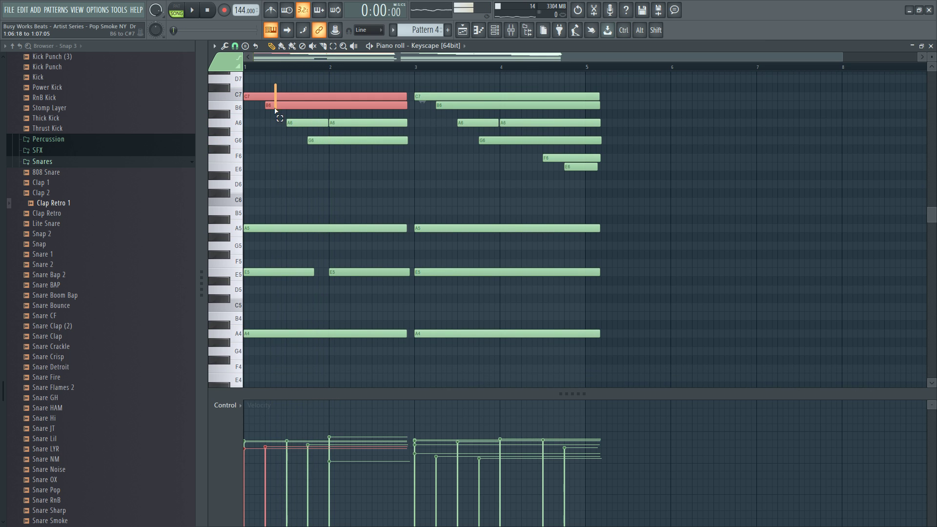
{"action": "scroll", "coordinate": [421, 32], "scroll_direction": "up", "scroll_amount": 1}
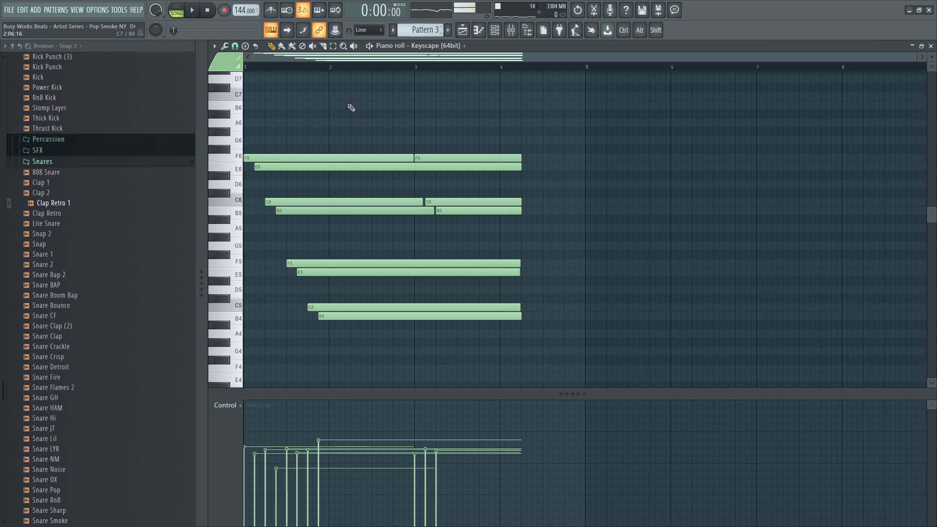
{"action": "left_click_drag", "start_coordinate": [286, 195], "coordinate": [306, 239]}
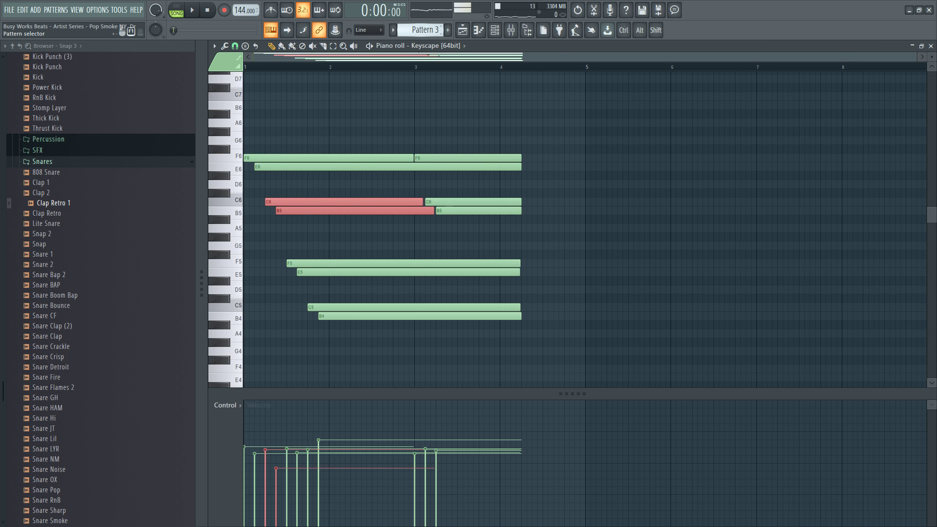
Replay the arrangement several times in Pattern 4 to judge how the second piano part's melody fits.
{"action": "key", "text": "space"}
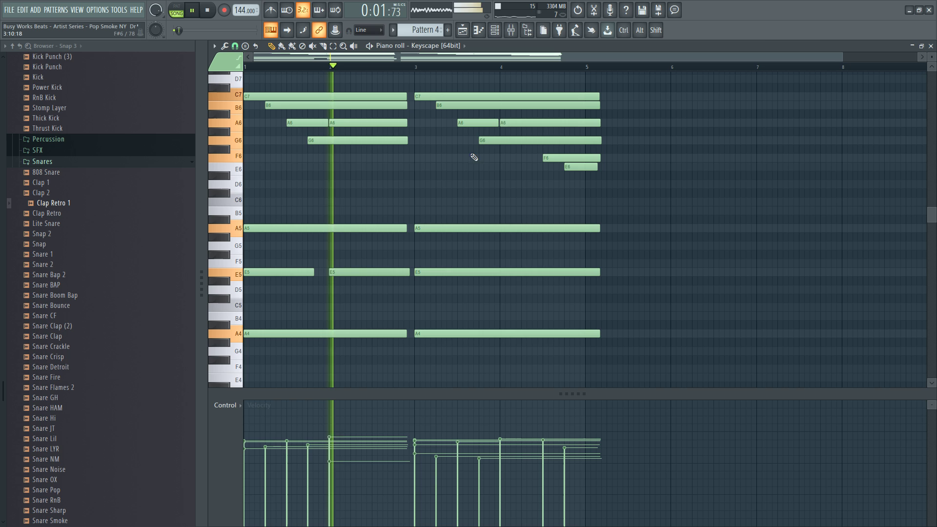
{"action": "left_click", "coordinate": [931, 45]}
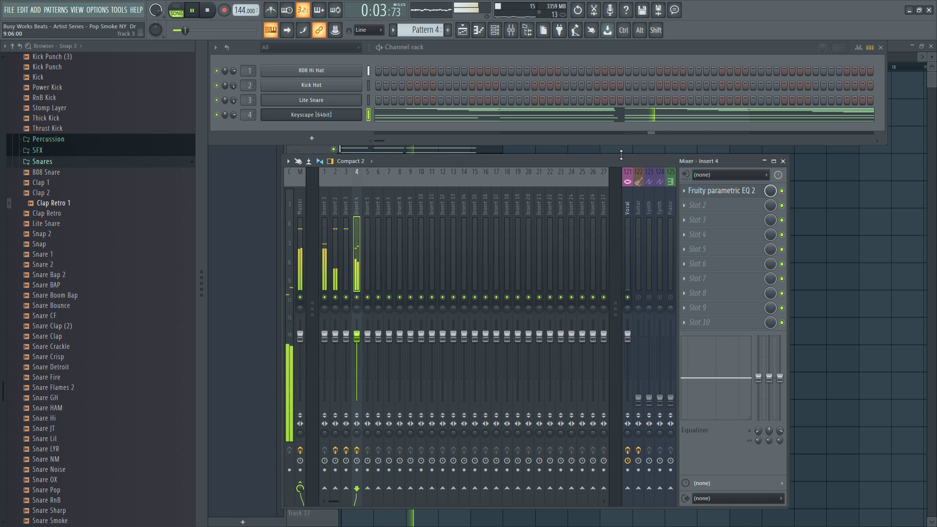
{"action": "left_click", "coordinate": [396, 116]}
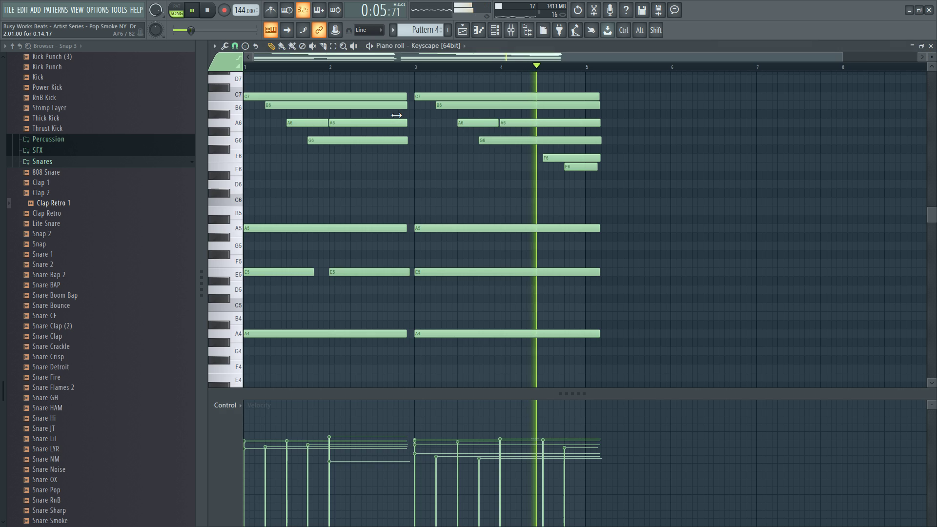
{"action": "scroll", "coordinate": [439, 132], "scroll_direction": "up", "scroll_amount": 2}
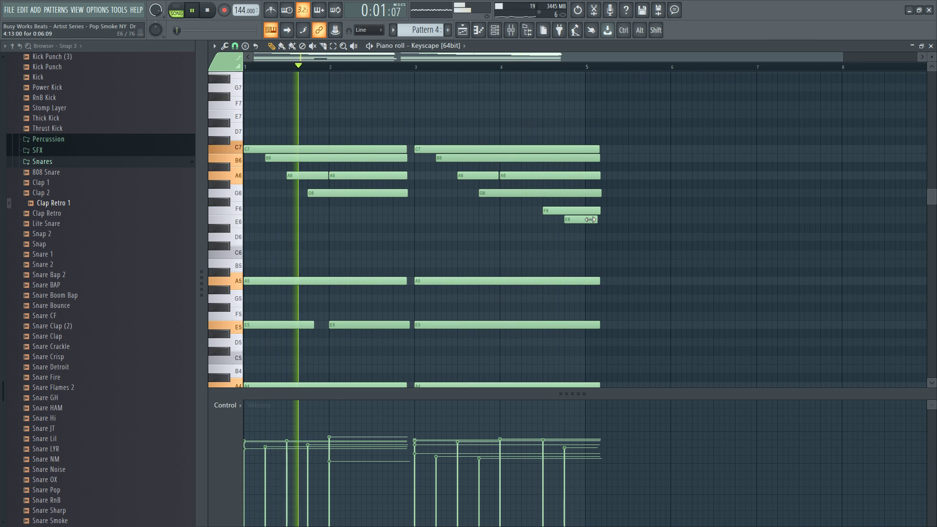
{"action": "key", "text": "space"}
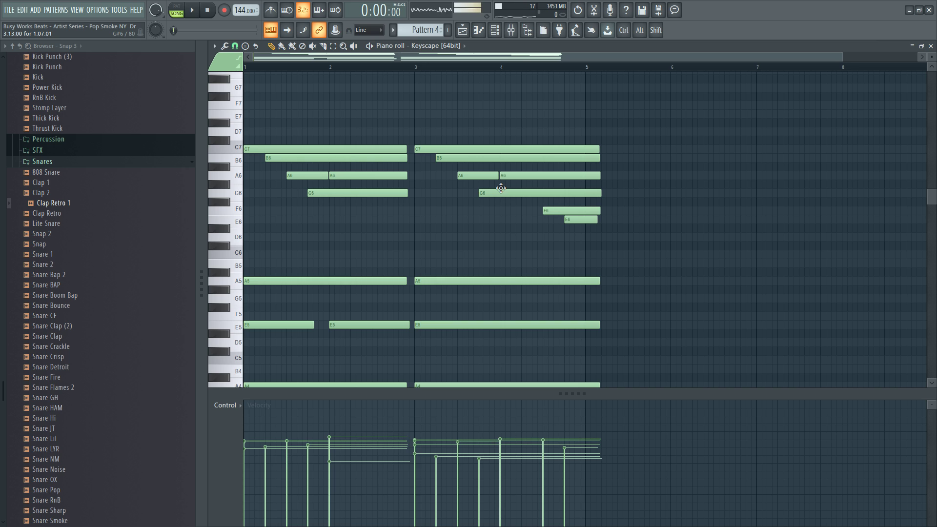
{"action": "key", "text": "space"}
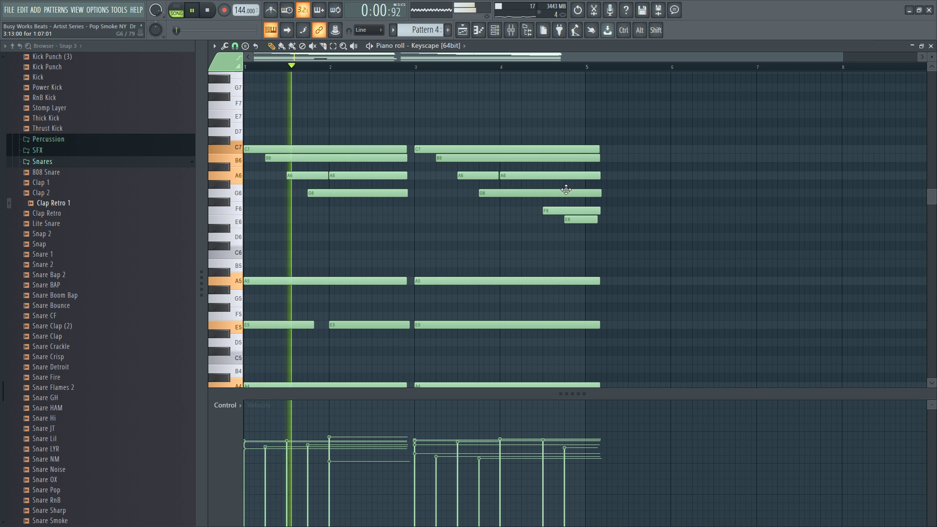
{"action": "key", "text": "space"}
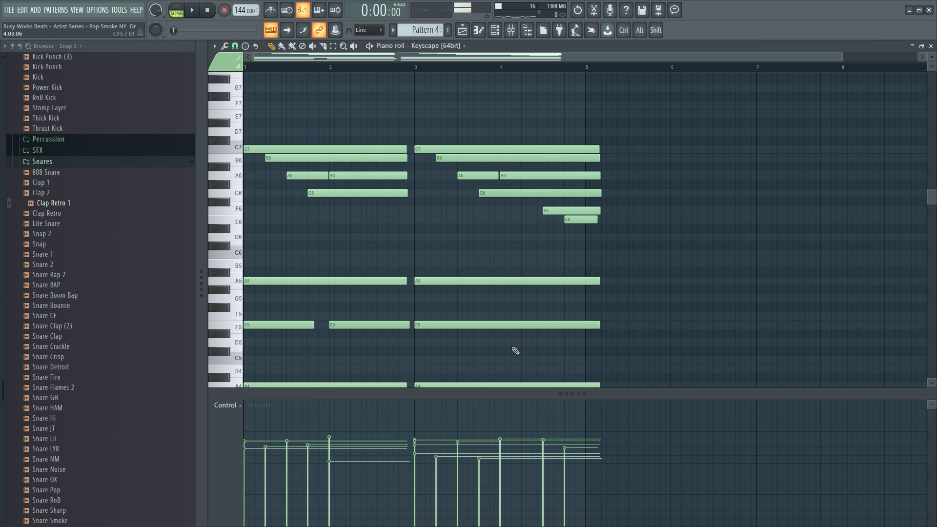
{"action": "key", "text": "space"}
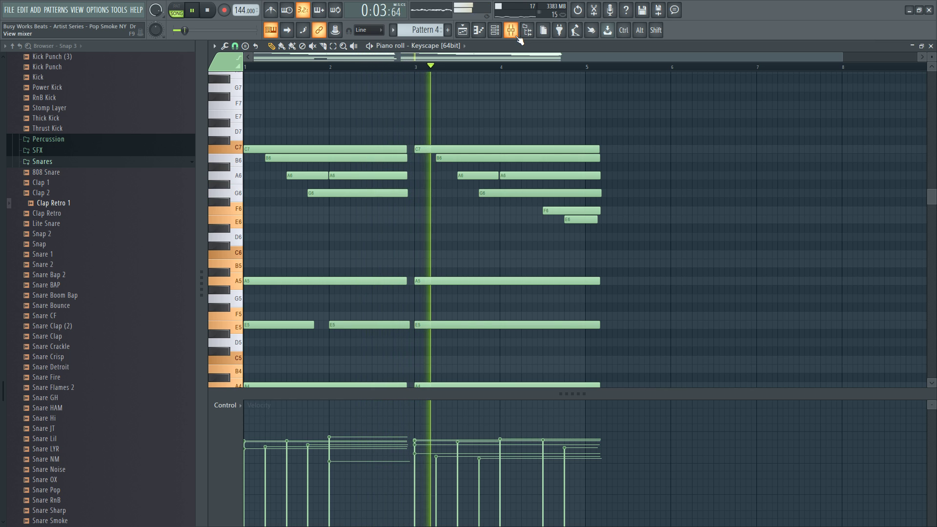
{"action": "key", "text": "space"}
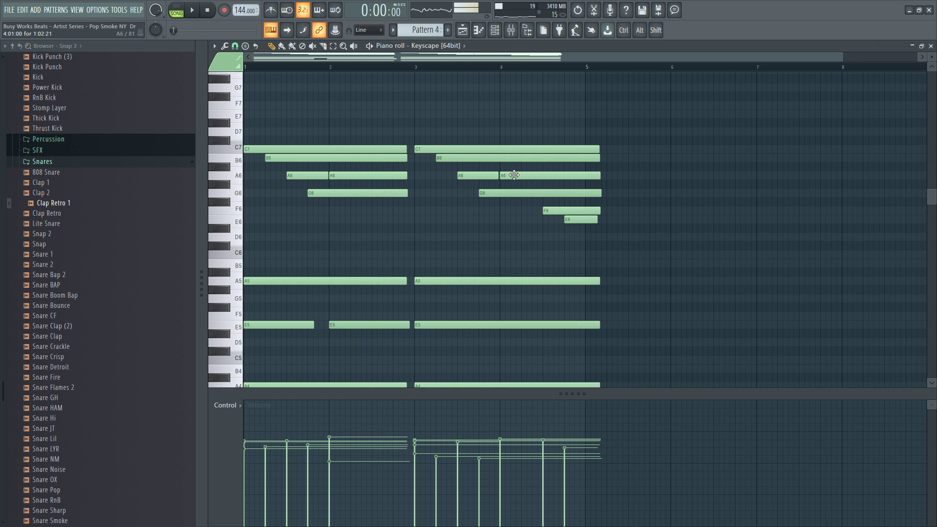
Delete the A6 note at bar 4 and slice the long B6 note at bar 4's start, with the arrangement playing.
{"action": "right_click", "coordinate": [514, 175]}
{"action": "left_click", "coordinate": [512, 157]}
{"action": "key", "text": "space"}
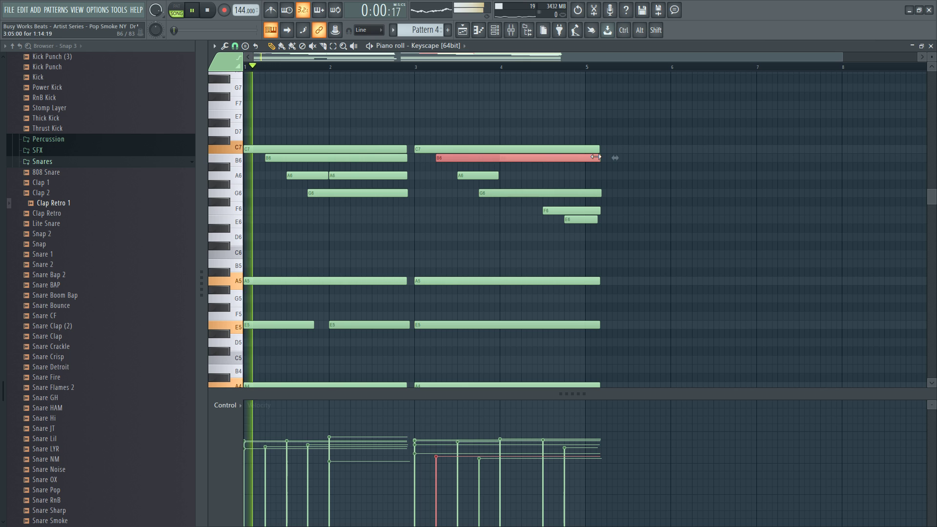
{"action": "left_click_drag", "start_coordinate": [499, 149], "coordinate": [499, 167]}
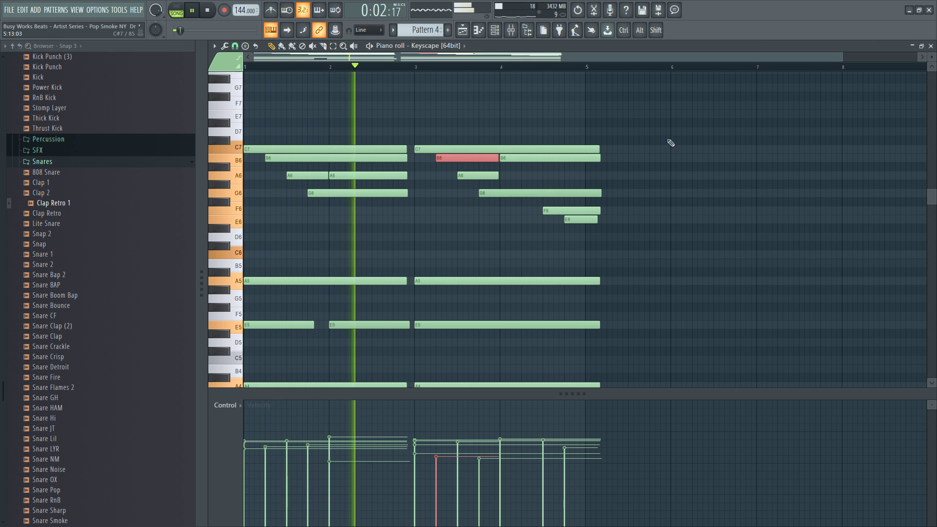
Copy Track 3's Pattern 4 clip to bar 5 and trim the original clip to end at bar 5.
{"action": "key", "text": "F7"}
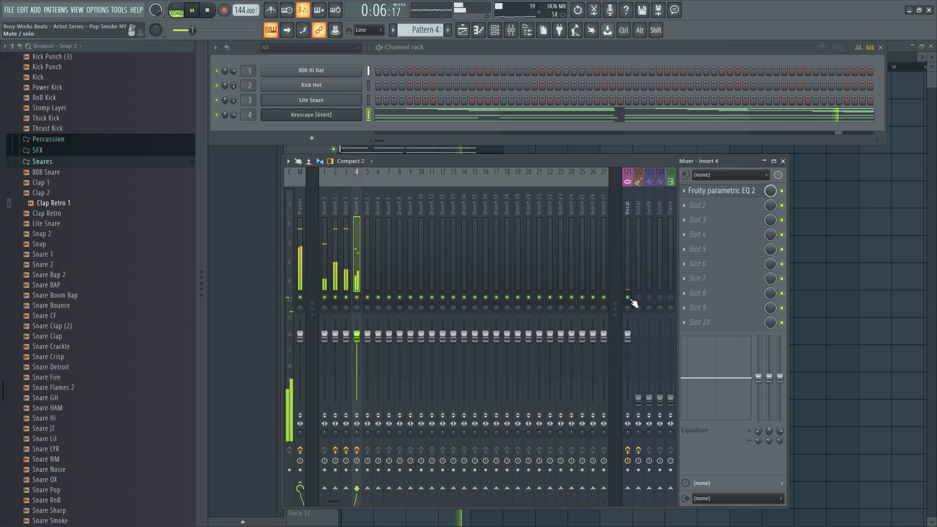
{"action": "key", "text": "F12"}
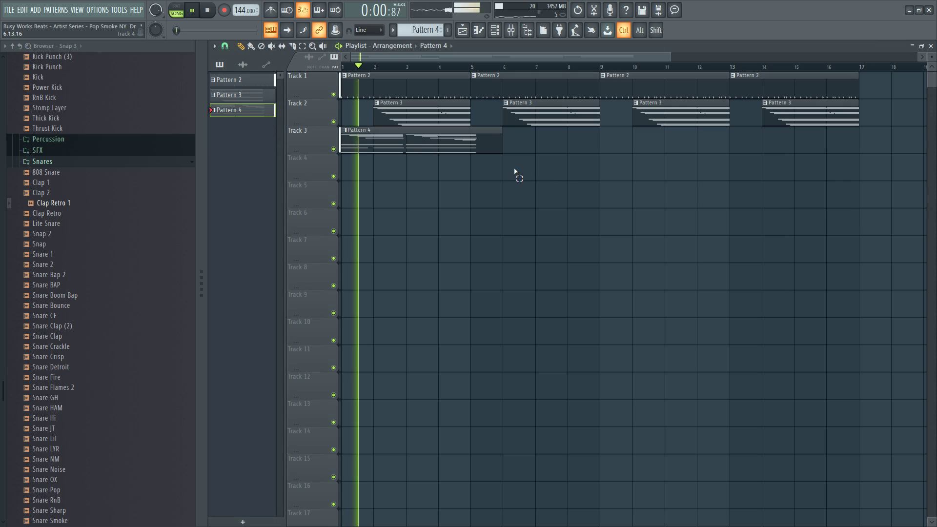
{"action": "left_click_drag", "start_coordinate": [426, 138], "coordinate": [539, 140]}
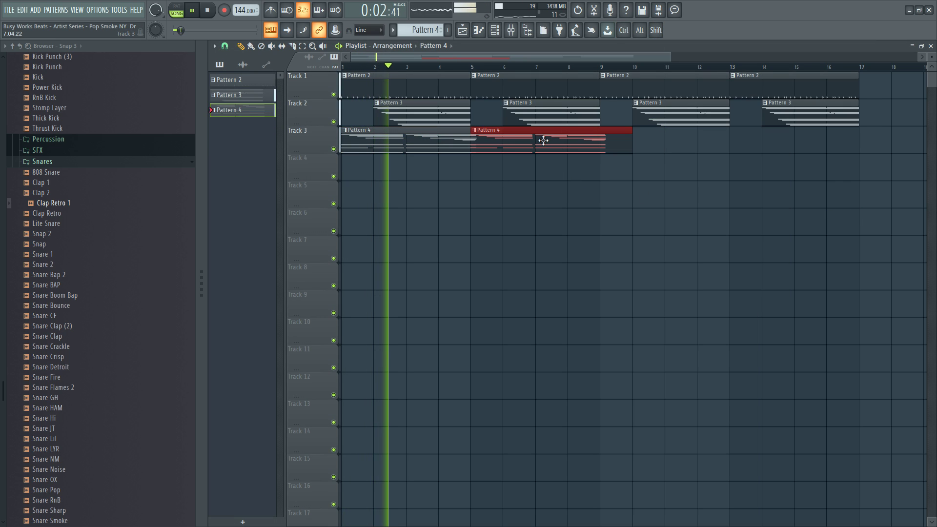
{"action": "left_click", "coordinate": [434, 139]}
{"action": "key", "text": "space"}
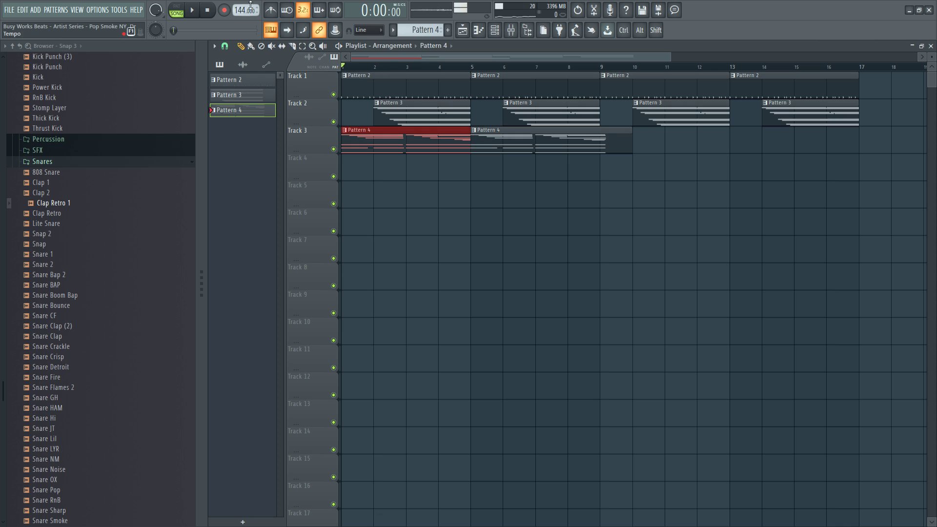
Trim the second Pattern 4 clip to end at bar 9 and duplicate both clips to fill Track 3 up to bar 17.
{"action": "key", "text": "space"}
{"action": "left_click_drag", "start_coordinate": [624, 148], "coordinate": [440, 143]}
{"action": "key", "text": "ctrl+b"}
{"action": "left_click", "coordinate": [699, 188]}
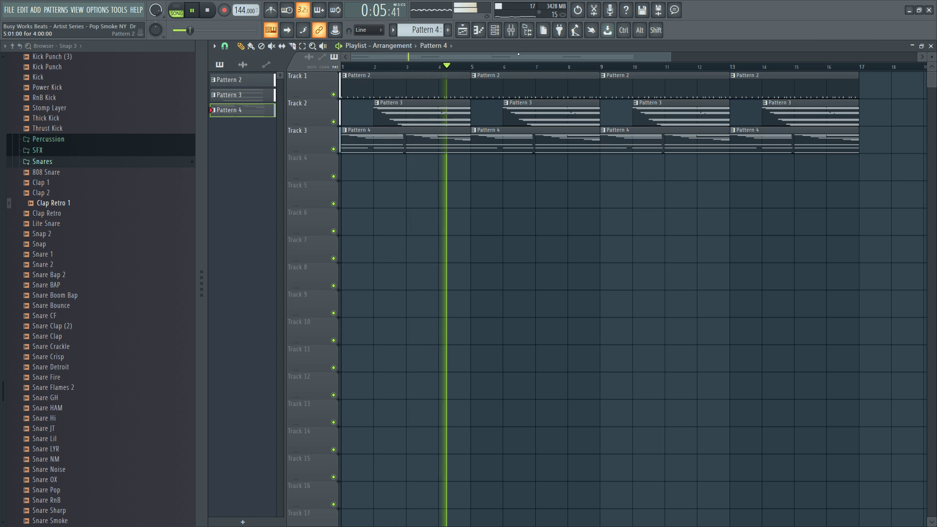
{"action": "left_click", "coordinate": [511, 30]}
{"action": "key", "text": "F9"}
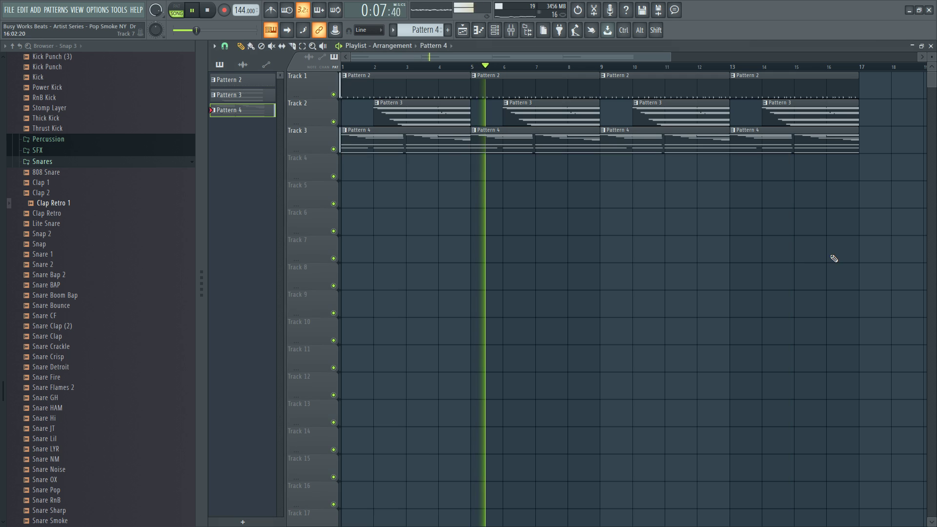
Copy the A4 note at bar 3 of Pattern 4 down to A3 and raise the copy's velocity.
{"action": "double_click", "coordinate": [526, 129]}
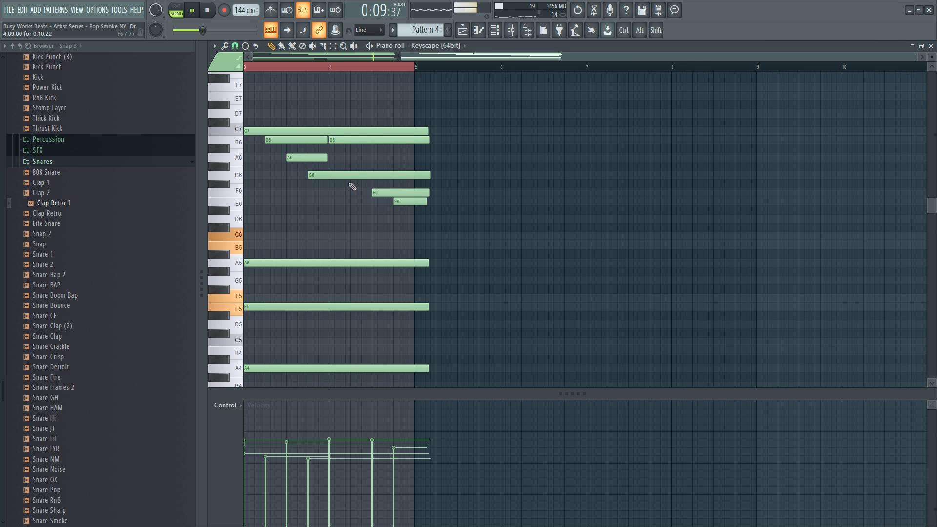
{"action": "key", "text": "space"}
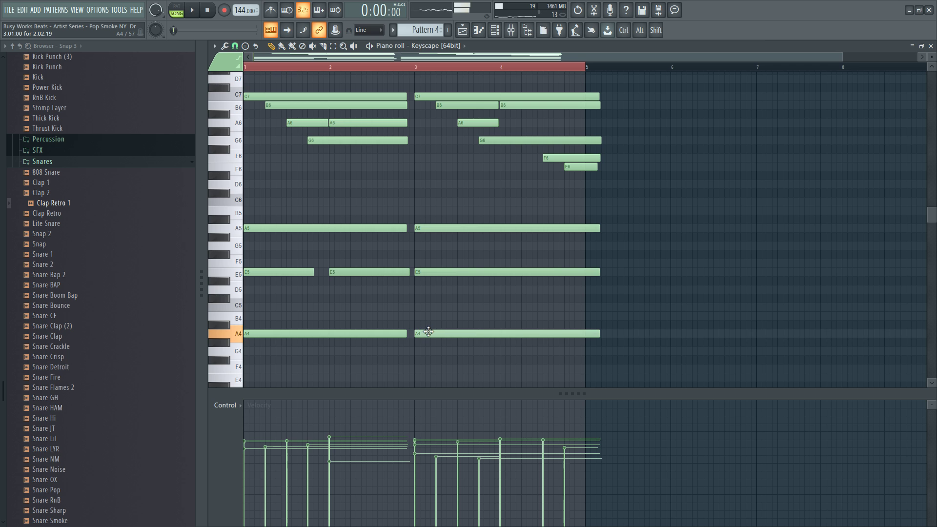
{"action": "key", "text": "space"}
{"action": "key", "text": "space"}
{"action": "scroll", "coordinate": [428, 337], "scroll_direction": "down", "scroll_amount": 4}
{"action": "left_click_drag", "start_coordinate": [423, 327], "coordinate": [415, 340]}
{"action": "key", "text": "space"}
{"action": "left_click", "coordinate": [415, 418]}
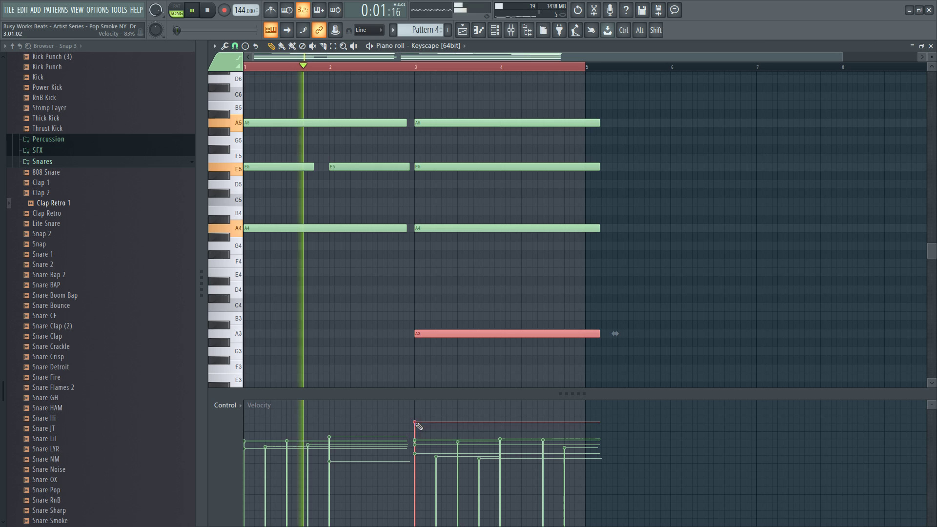
Shorten the A3 note to end at bar 5, lower its velocity, and copy it to A4 in place of the old A4 note.
{"action": "right_click", "coordinate": [449, 228]}
{"action": "left_click_drag", "start_coordinate": [599, 334], "coordinate": [585, 333]}
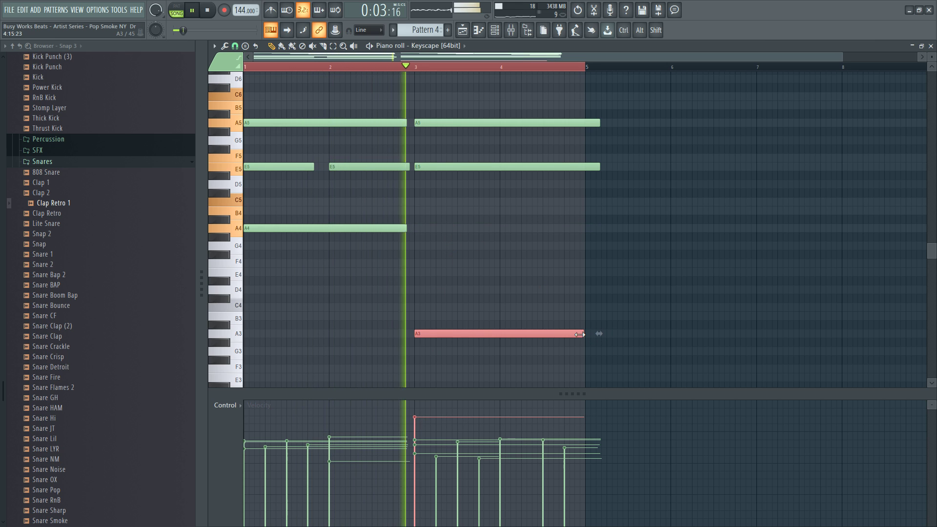
{"action": "left_click", "coordinate": [415, 439]}
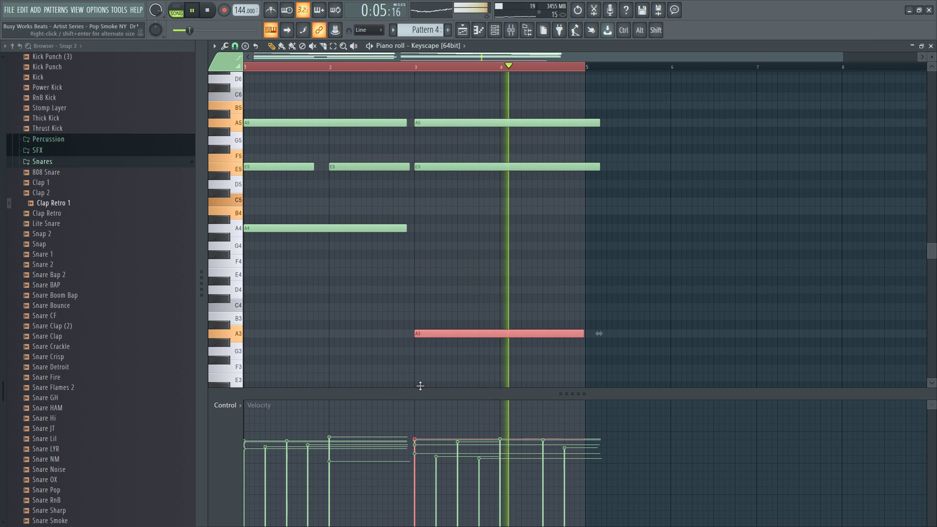
{"action": "left_click_drag", "start_coordinate": [433, 334], "coordinate": [434, 228]}
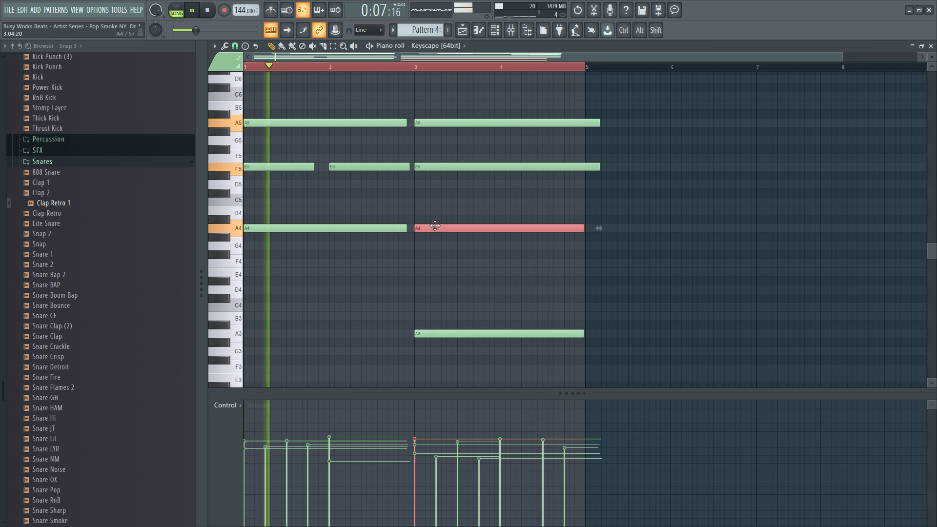
{"action": "scroll", "coordinate": [634, 184], "scroll_direction": "up", "scroll_amount": 8}
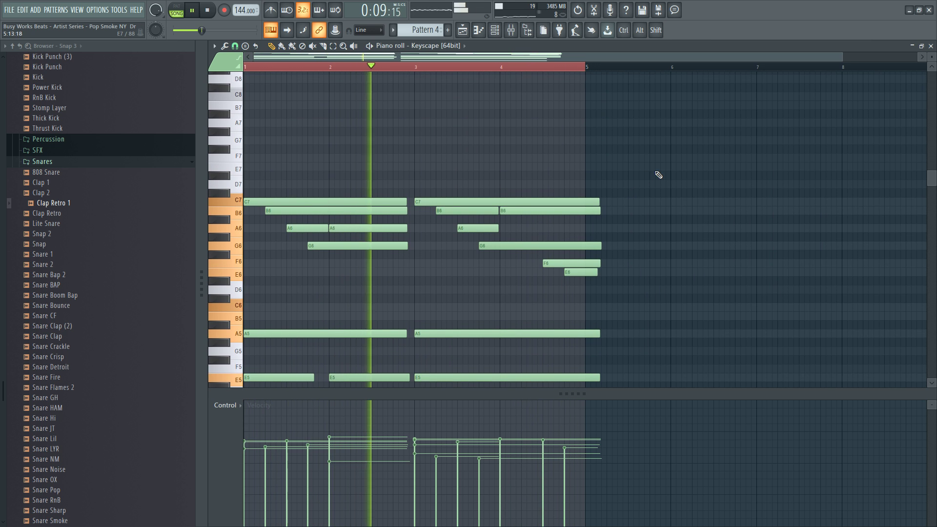
Replay the arrangement with the mixer open to judge the added low piano note.
{"action": "key", "text": "F7"}
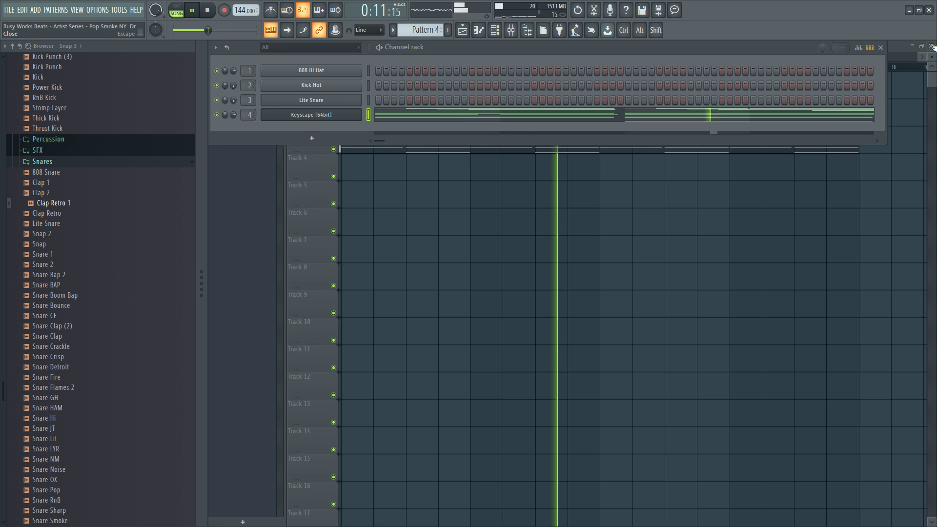
{"action": "key", "text": "F9"}
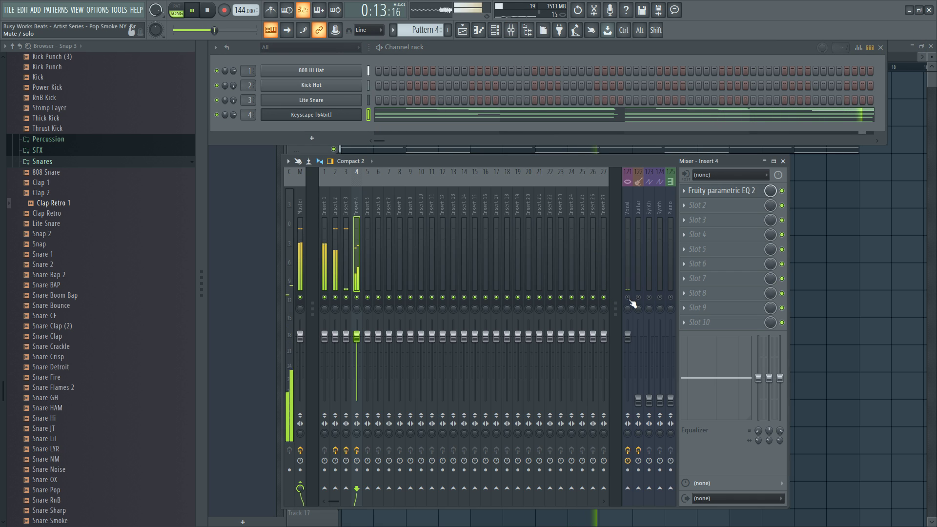
{"action": "key", "text": "space"}
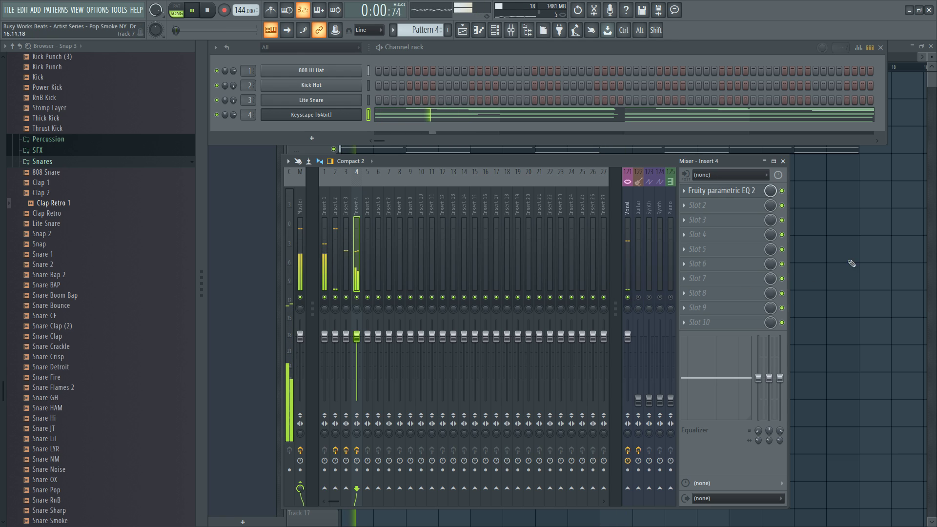
{"action": "key", "text": "F12"}
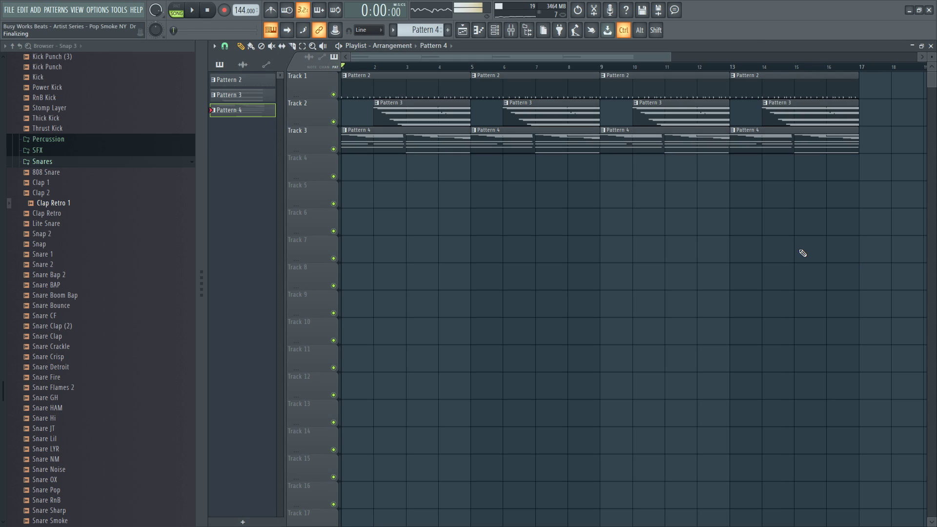
Add the 808 C sample from the 808s folder as a new channel routed to mixer insert 5.
{"action": "scroll", "coordinate": [316, 208], "scroll_direction": "down", "scroll_amount": 1}
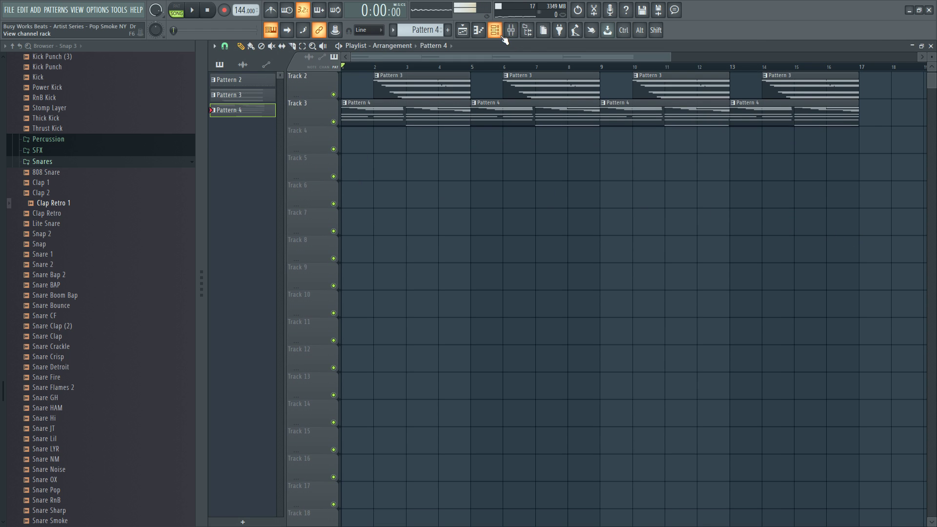
{"action": "key", "text": "F6"}
{"action": "scroll", "coordinate": [443, 29], "scroll_direction": "up", "scroll_amount": 1}
{"action": "scroll", "coordinate": [69, 213], "scroll_direction": "up", "scroll_amount": 20}
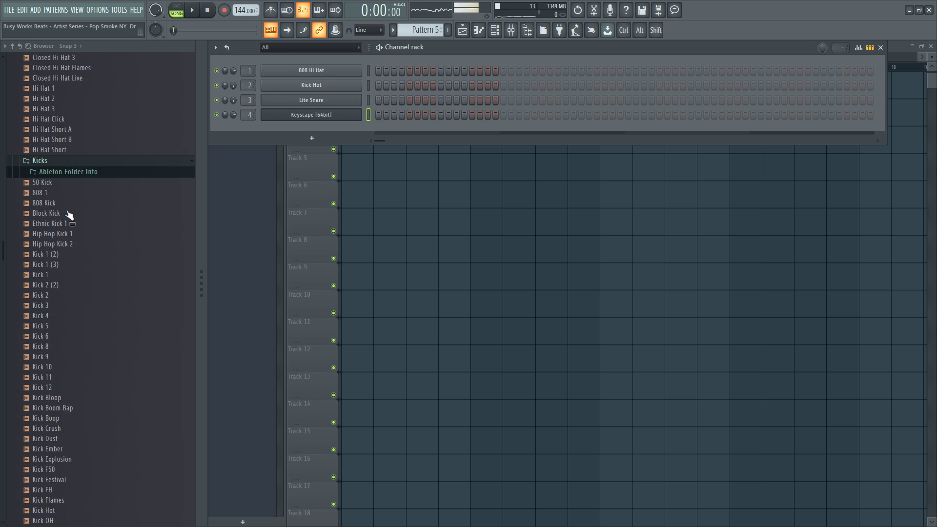
{"action": "scroll", "coordinate": [74, 219], "scroll_direction": "up", "scroll_amount": 12}
{"action": "left_click", "coordinate": [49, 169]}
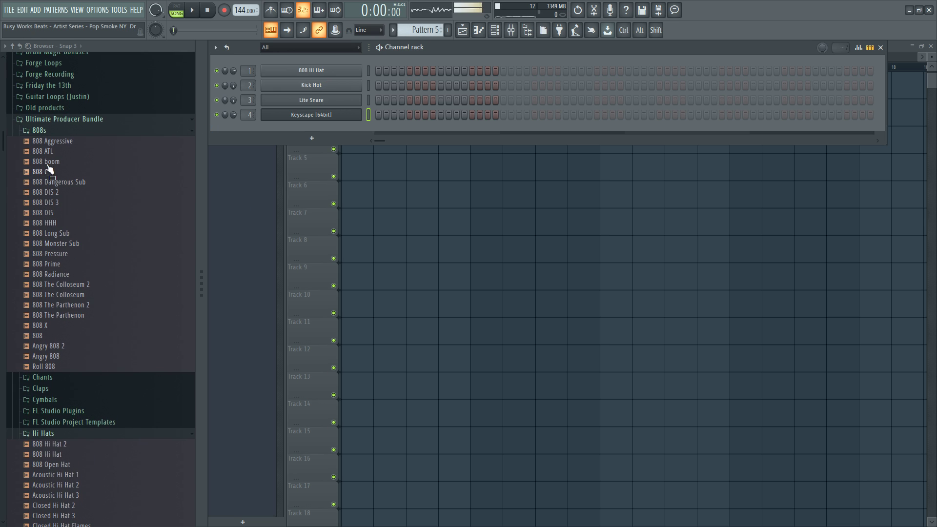
{"action": "left_click_drag", "start_coordinate": [68, 173], "coordinate": [68, 176]}
{"action": "left_click_drag", "start_coordinate": [306, 128], "coordinate": [308, 147]}
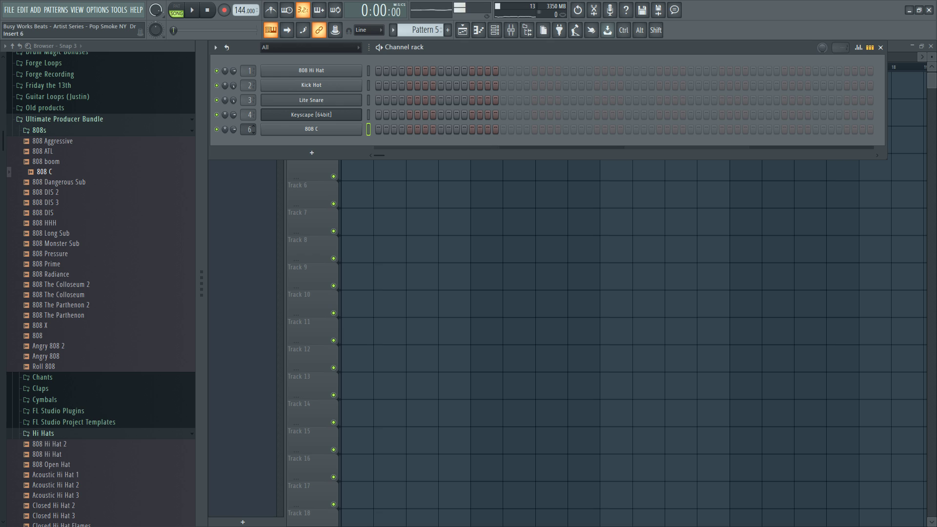
Set the 808 C channel to cut itself.
{"action": "left_click", "coordinate": [310, 131]}
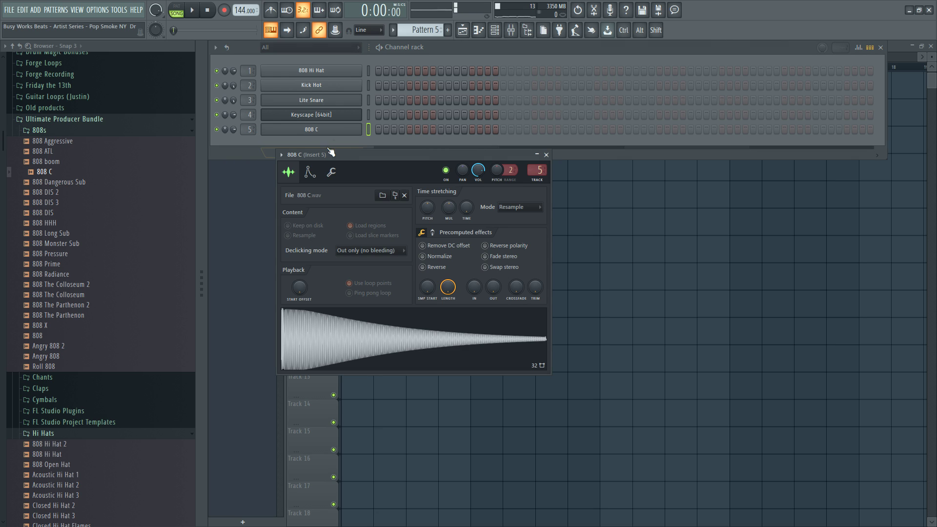
{"action": "right_click", "coordinate": [305, 130]}
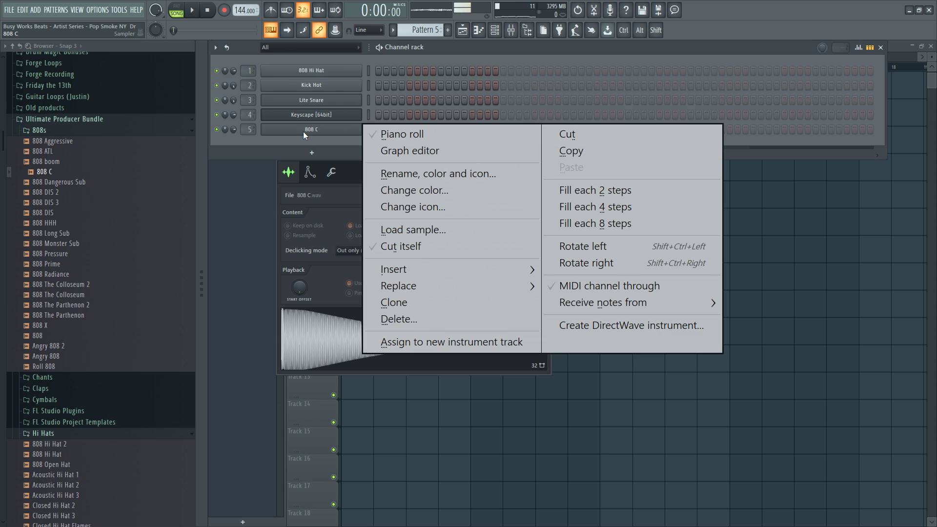
{"action": "left_click", "coordinate": [411, 242]}
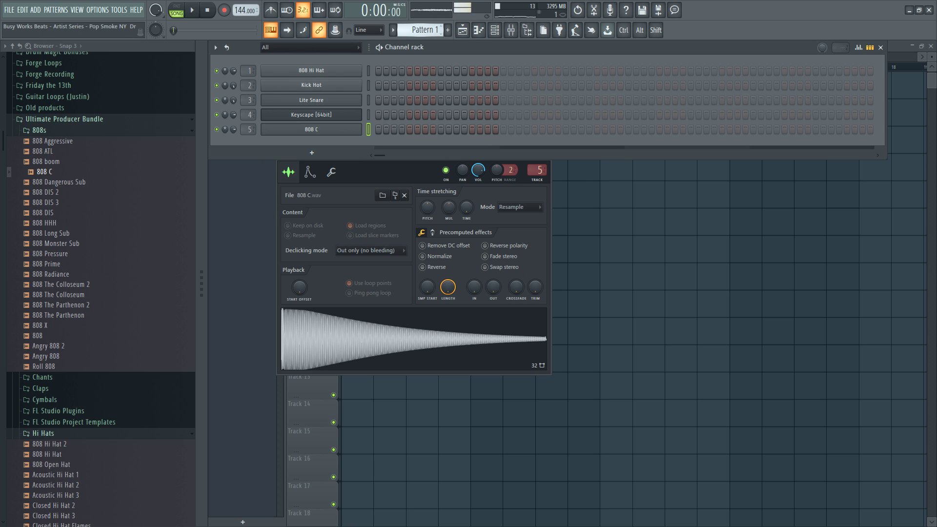
Delete the empty Pattern 1.
{"action": "scroll", "coordinate": [425, 29], "scroll_direction": "up", "scroll_amount": 2}
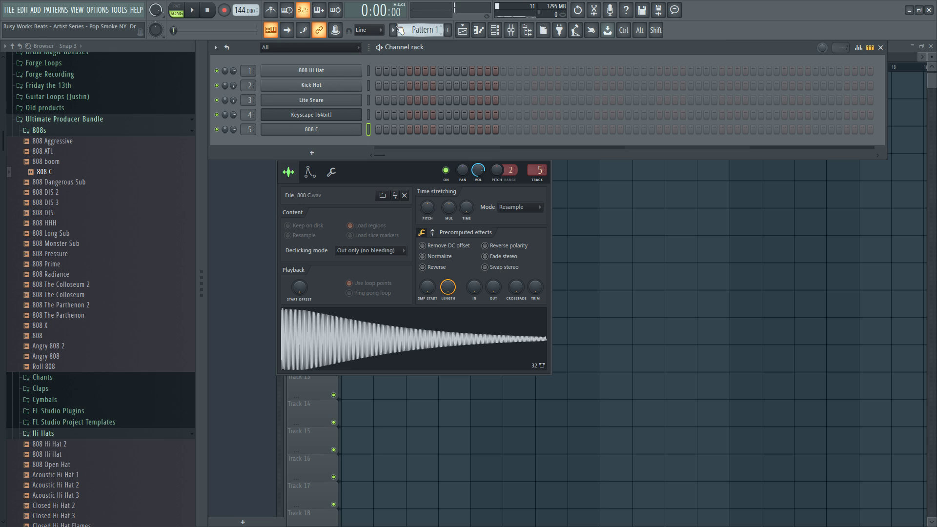
{"action": "left_click", "coordinate": [399, 30]}
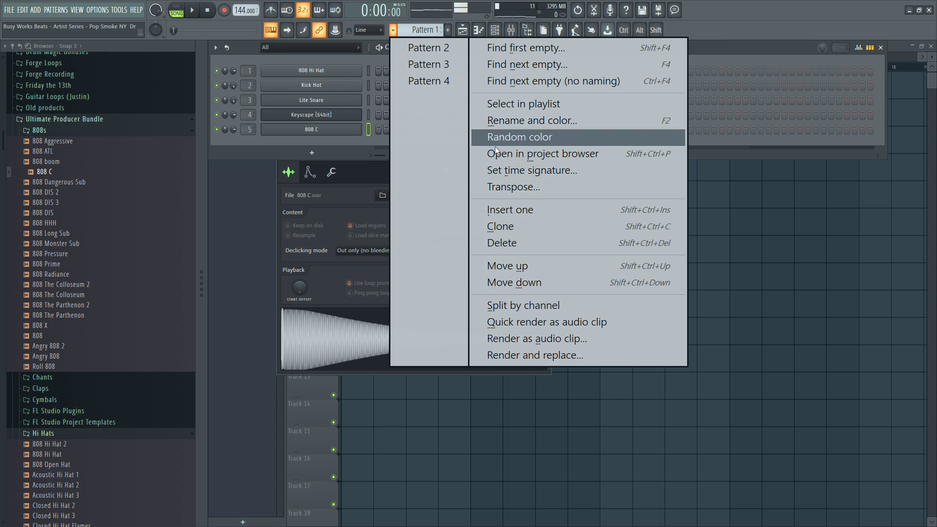
{"action": "left_click", "coordinate": [527, 242]}
{"action": "left_click", "coordinate": [574, 332]}
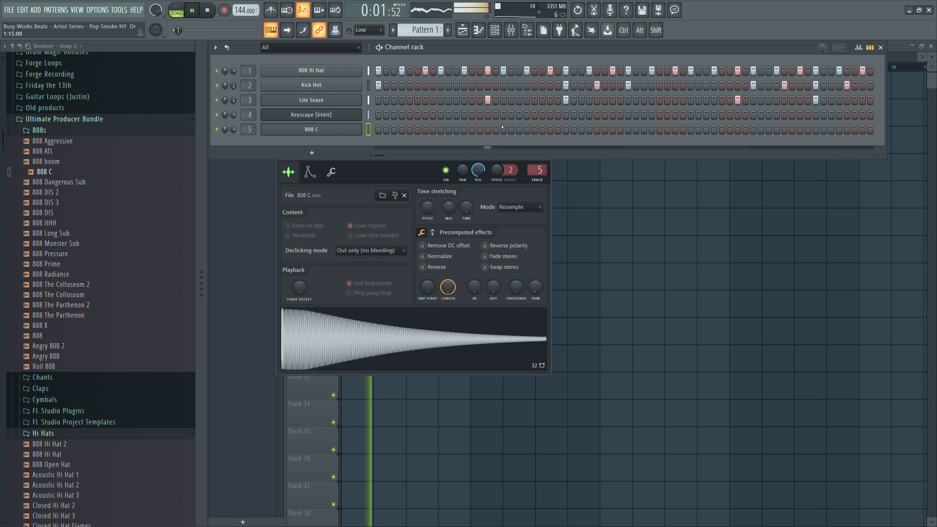
Program 808 C hits on steps 13, 15, 25, 27, 29 and 31 of the drum pattern and play them back.
{"action": "key", "text": "space"}
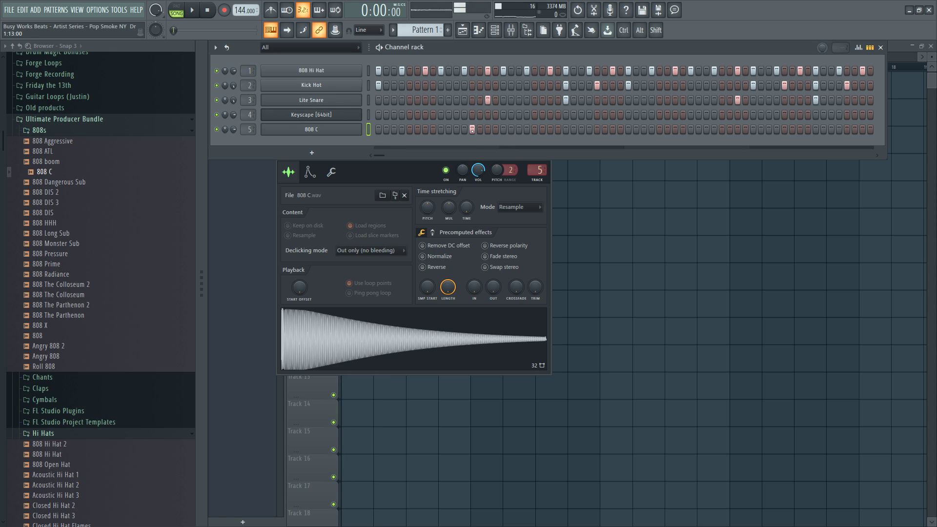
{"action": "key", "text": "space"}
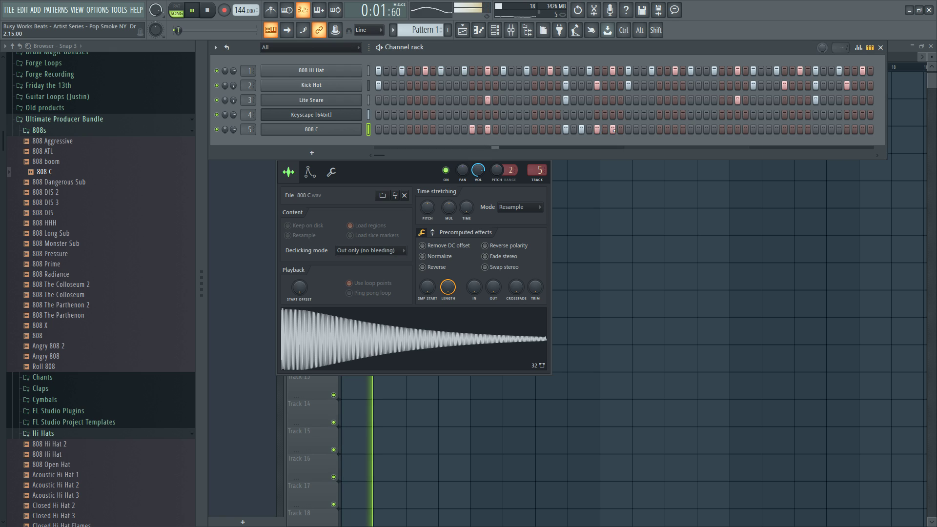
{"action": "key", "text": "space"}
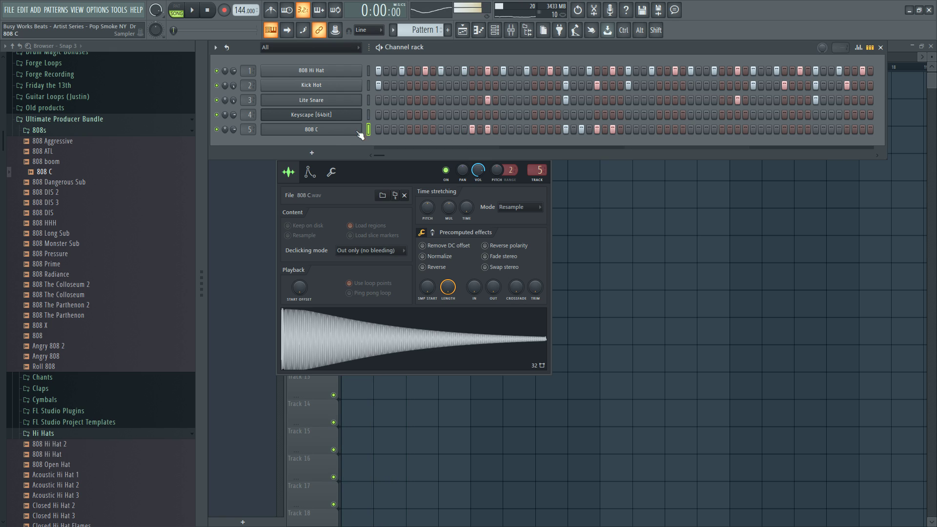
Set the 808 C channel's polyphony to mono with portamento enabled.
{"action": "right_click", "coordinate": [335, 132]}
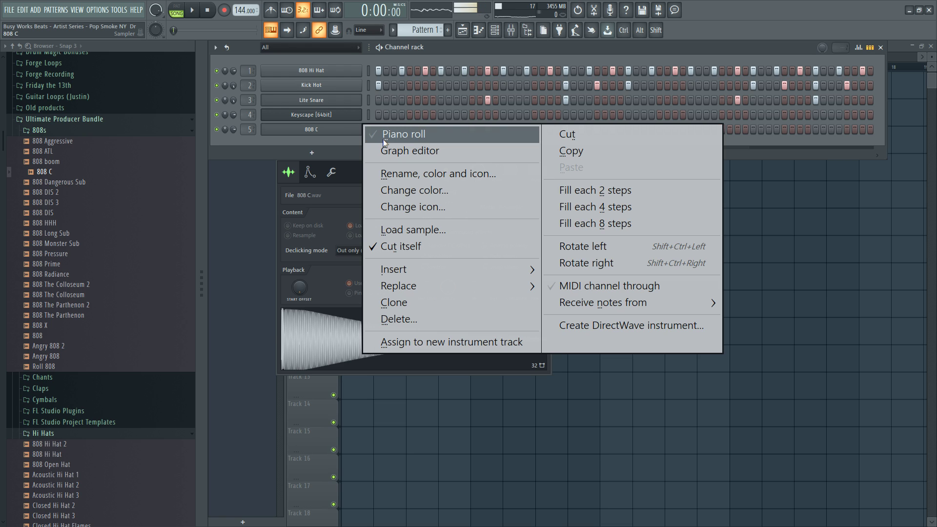
{"action": "left_click", "coordinate": [331, 171]}
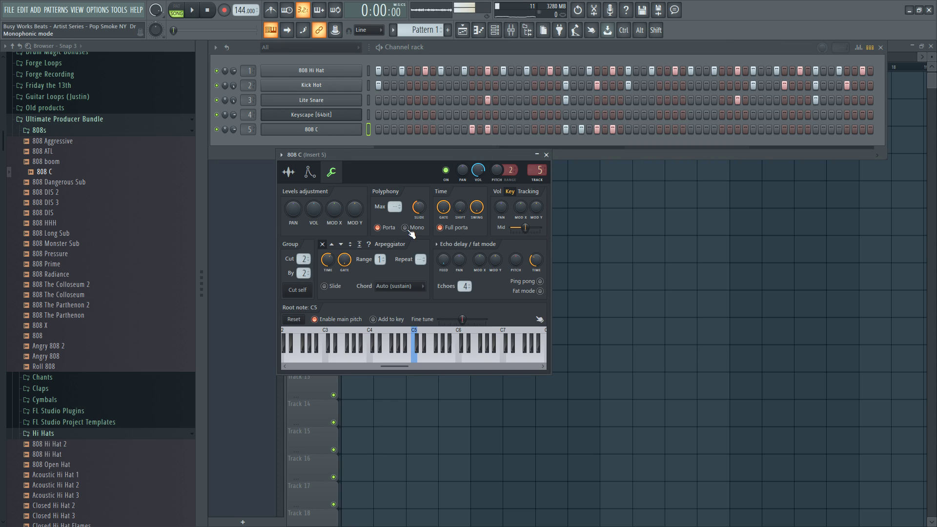
{"action": "left_click", "coordinate": [405, 228]}
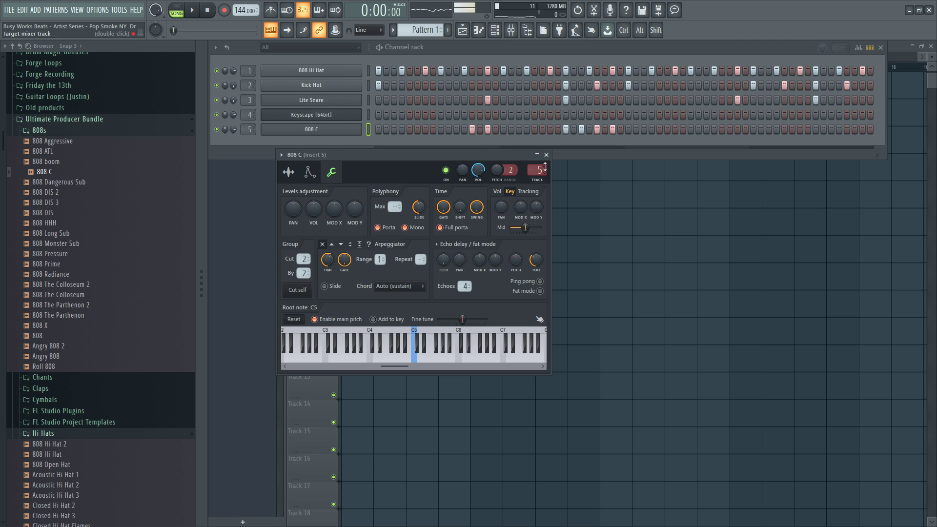
{"action": "left_click", "coordinate": [547, 155]}
Convert the 808 C steps to piano roll notes and lengthen all the C5 notes to two steps each.
{"action": "right_click", "coordinate": [360, 130]}
{"action": "left_click", "coordinate": [395, 133]}
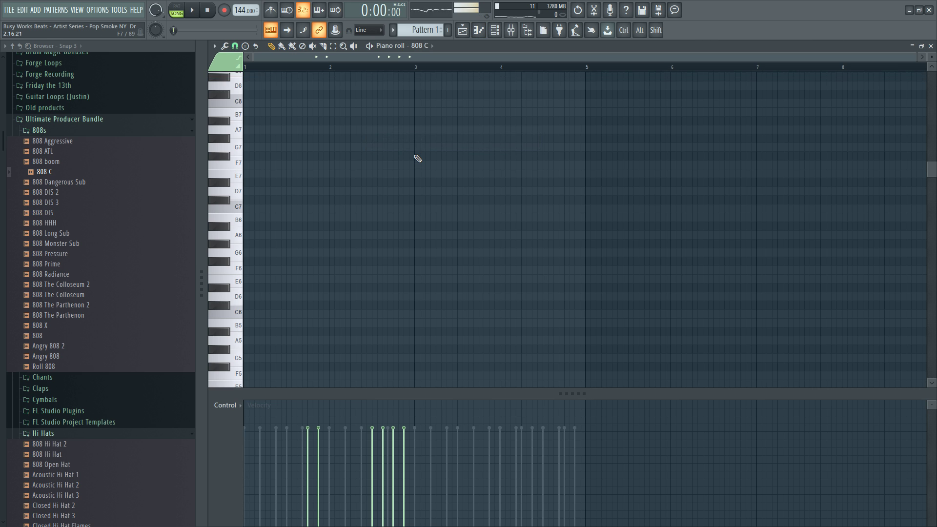
{"action": "scroll", "coordinate": [419, 174], "scroll_direction": "up", "scroll_amount": 1}
{"action": "left_click_drag", "start_coordinate": [487, 179], "coordinate": [279, 139]}
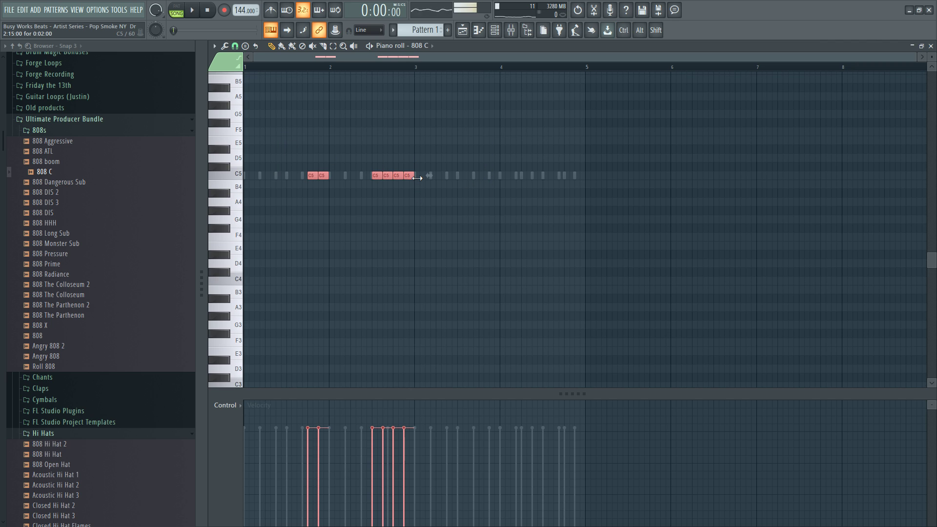
Transpose all the 808 C notes up two octaves to C7.
{"action": "left_click_drag", "start_coordinate": [443, 198], "coordinate": [305, 134]}
{"action": "scroll", "coordinate": [312, 166], "scroll_direction": "up", "scroll_amount": 3}
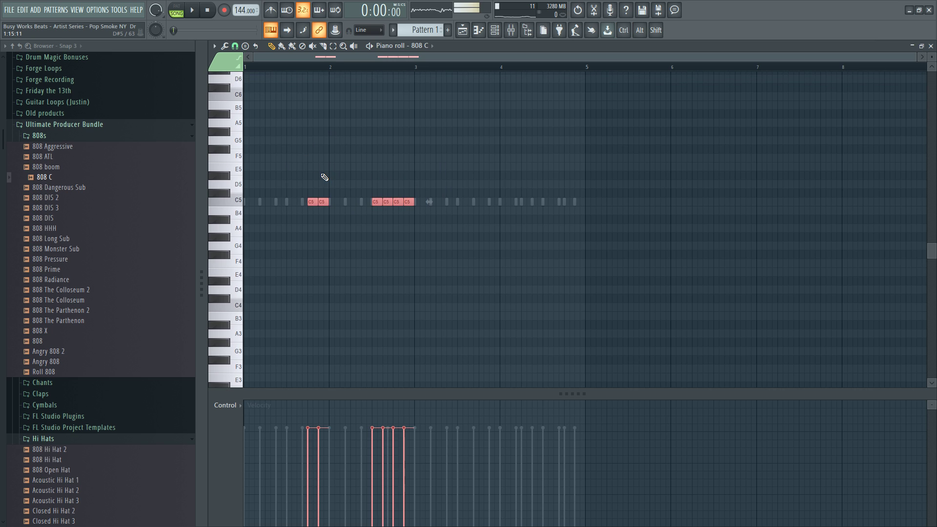
{"action": "left_click", "coordinate": [310, 255]}
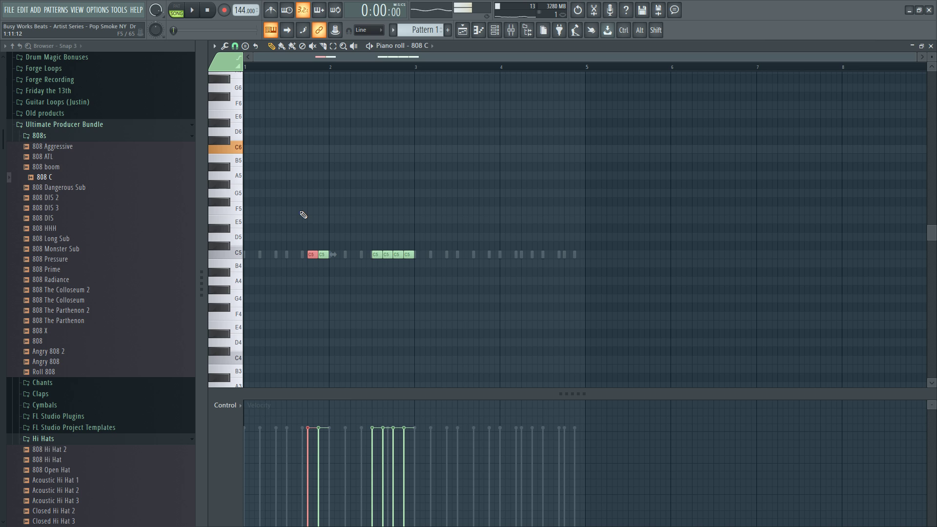
{"action": "key", "text": "ctrl+a"}
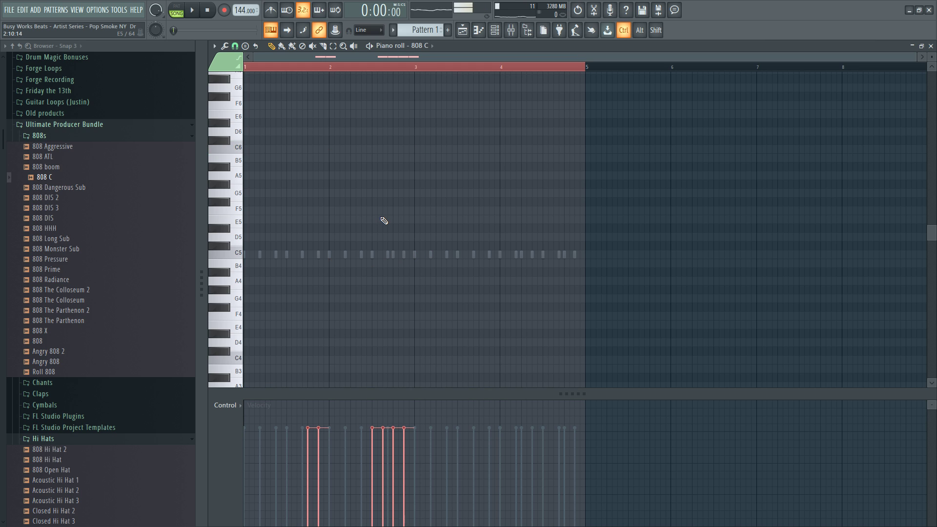
{"action": "key", "text": "ctrl+Up"}
{"action": "key", "text": "ctrl+Up"}
{"action": "key", "text": "ctrl+d"}
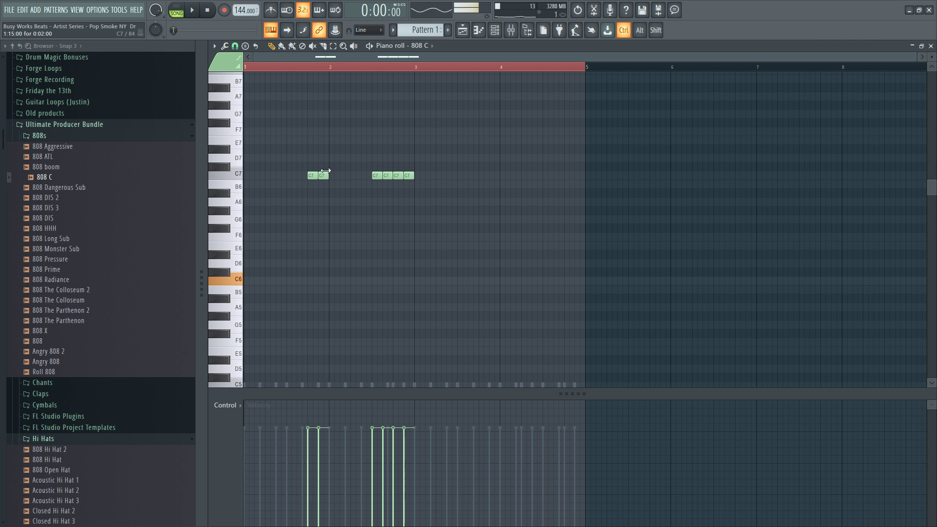
Lower the second note of the opening pair in bar 1 by one octave to C6.
{"action": "left_click", "coordinate": [325, 179], "text": "ctrl"}
{"action": "key", "text": "ctrl+Down"}
{"action": "key", "text": "ctrl+d"}
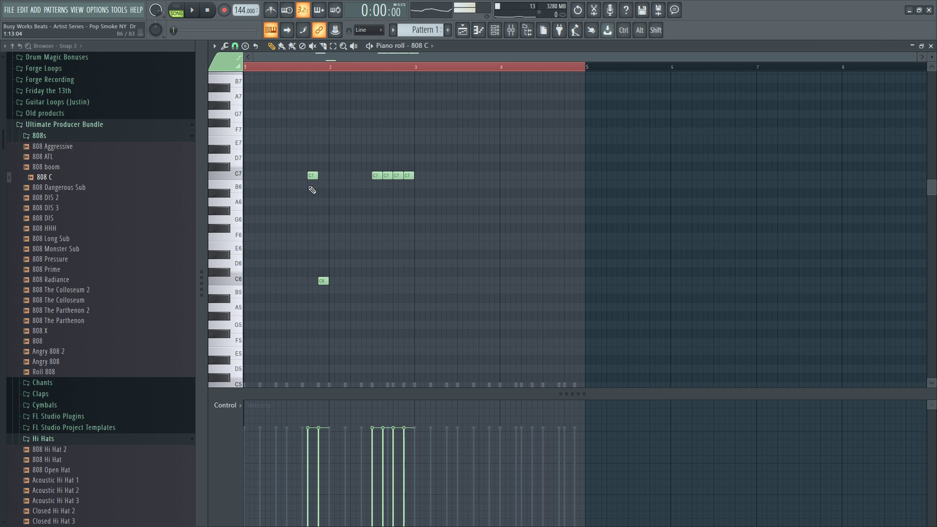
{"action": "scroll", "coordinate": [314, 70], "scroll_direction": "up", "scroll_amount": 1}
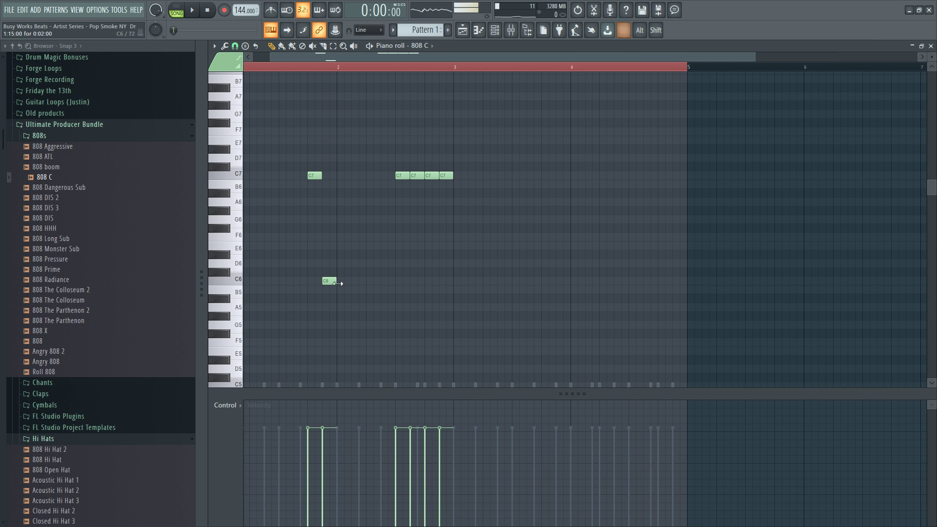
{"action": "left_click_drag", "start_coordinate": [338, 283], "coordinate": [320, 133]}
{"action": "key", "text": "ctrl+d"}
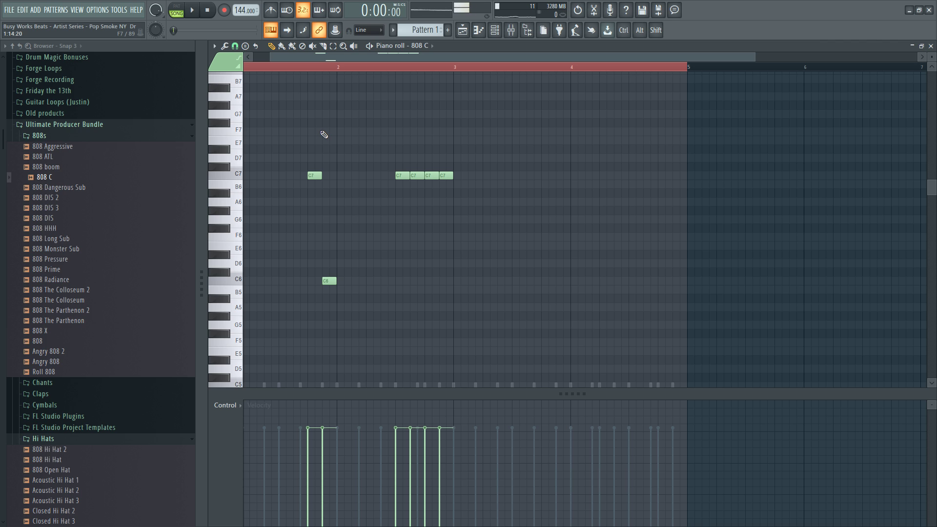
Duplicate bar 1's C7 and C6 notes one octave lower and nudge the original upper pair slightly later.
{"action": "left_click_drag", "start_coordinate": [318, 137], "coordinate": [348, 288]}
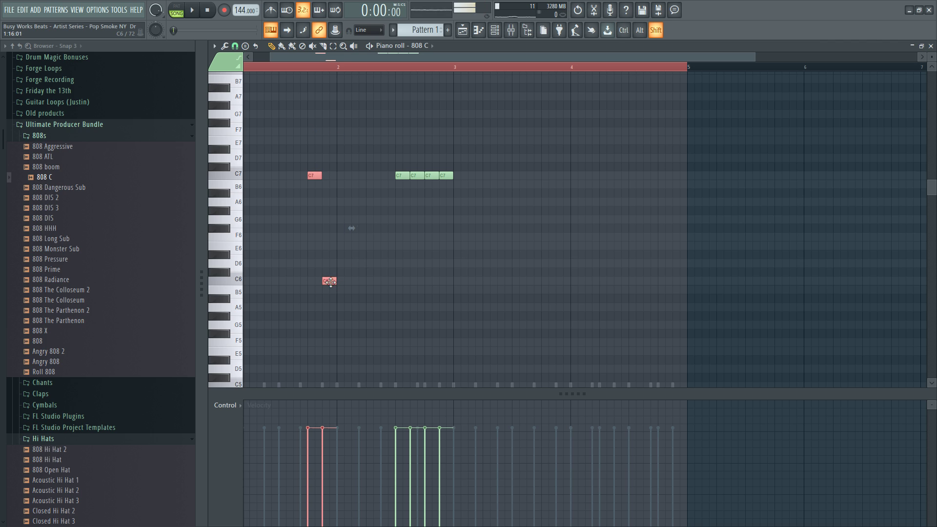
{"action": "key", "text": "ctrl+Down"}
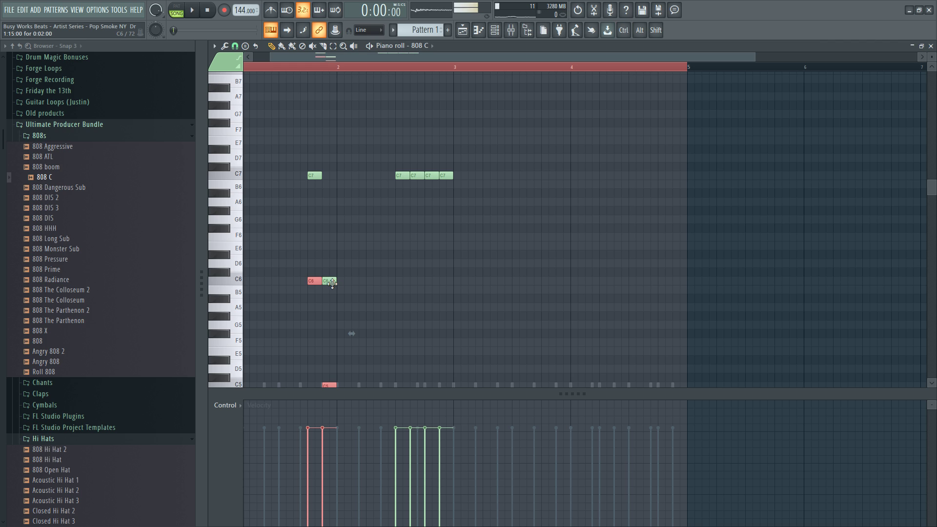
{"action": "left_click", "coordinate": [315, 176], "text": "ctrl"}
{"action": "left_click", "coordinate": [330, 281], "text": "ctrl+shift"}
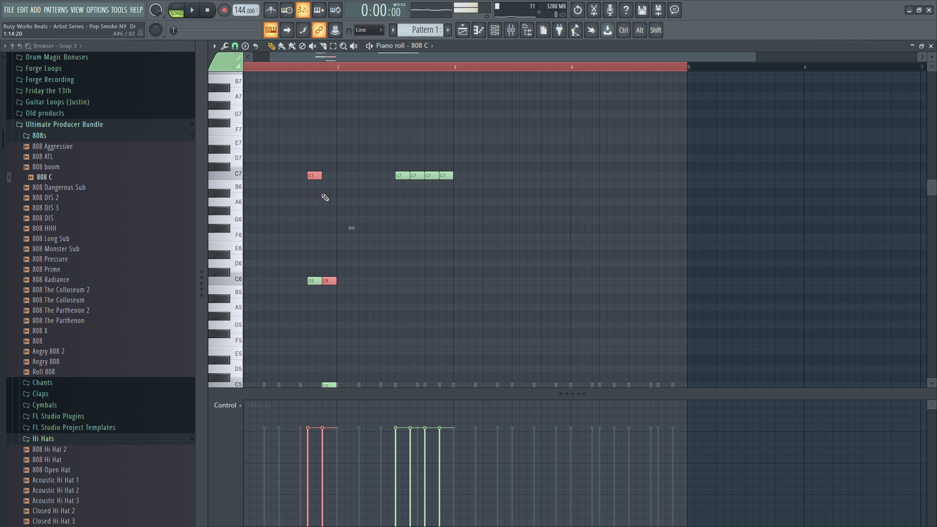
{"action": "key", "text": "alt+Right"}
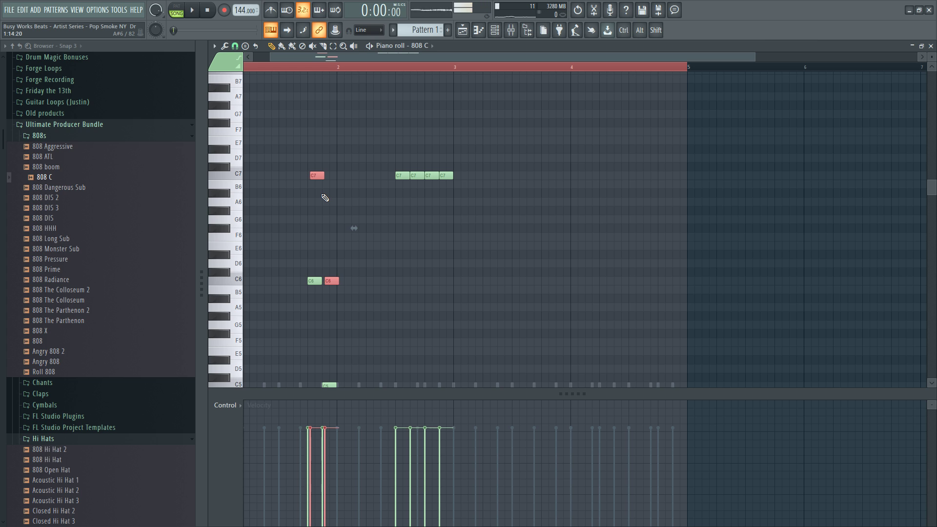
{"action": "scroll", "coordinate": [307, 160], "scroll_direction": "down", "scroll_amount": 3}
{"action": "key", "text": "ctrl+d"}
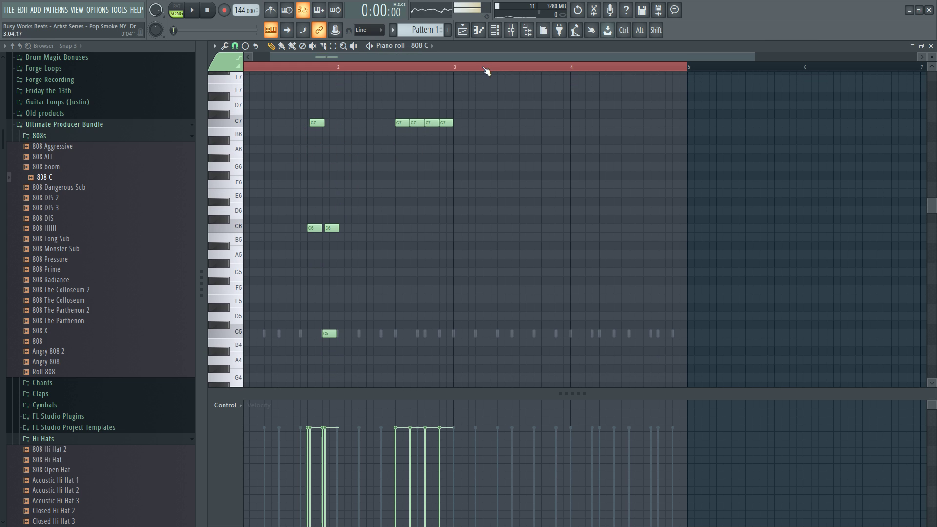
Review the 808 C channel's polyphony settings and play back the sliding notes.
{"action": "left_click", "coordinate": [497, 36]}
{"action": "left_click", "coordinate": [311, 129]}
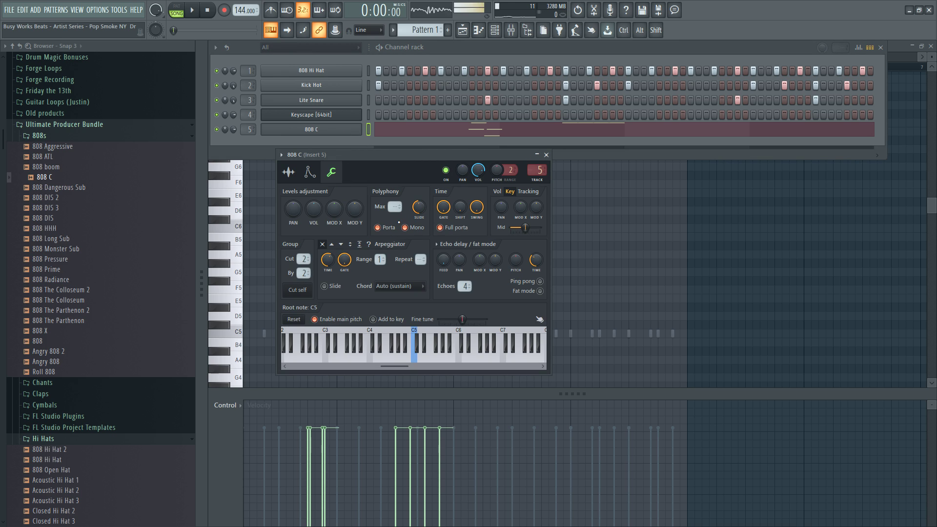
{"action": "left_click", "coordinate": [603, 237]}
{"action": "key", "text": "space"}
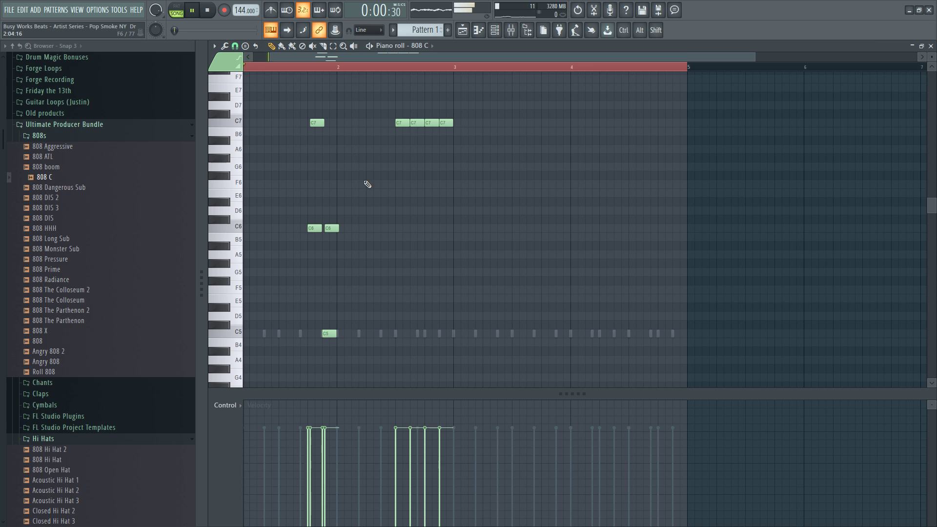
{"action": "key", "text": "space"}
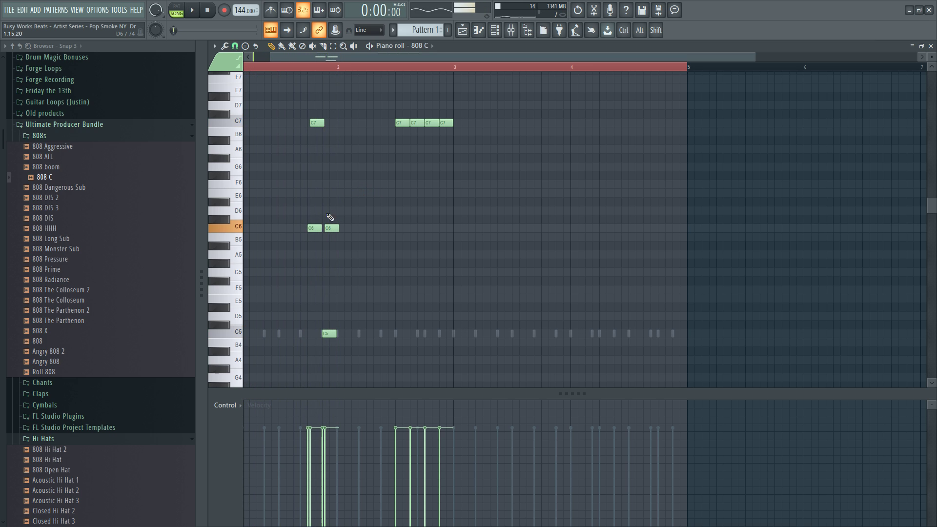
Nudge bar 1's upper C7 and second C6 notes slightly earlier and play the result.
{"action": "left_click", "coordinate": [320, 124], "text": "ctrl"}
{"action": "left_click", "coordinate": [331, 228], "text": "ctrl"}
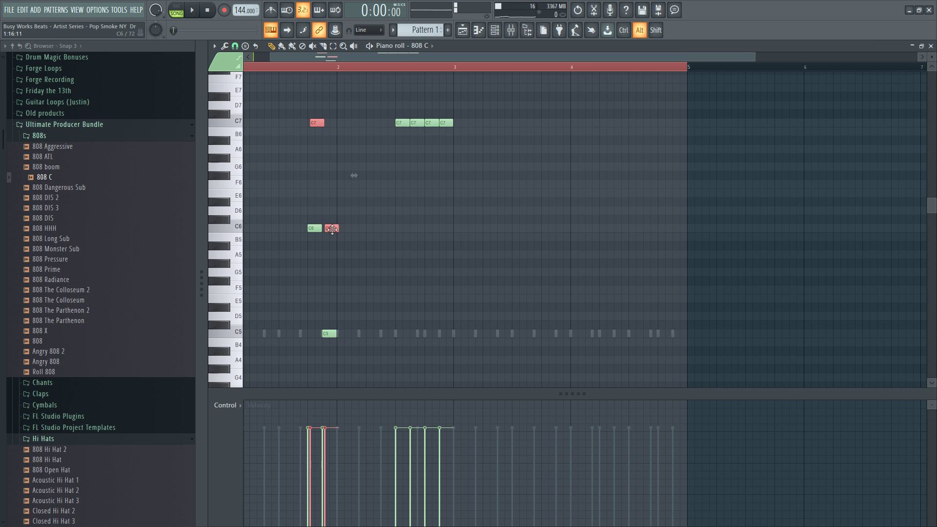
{"action": "key", "text": "space"}
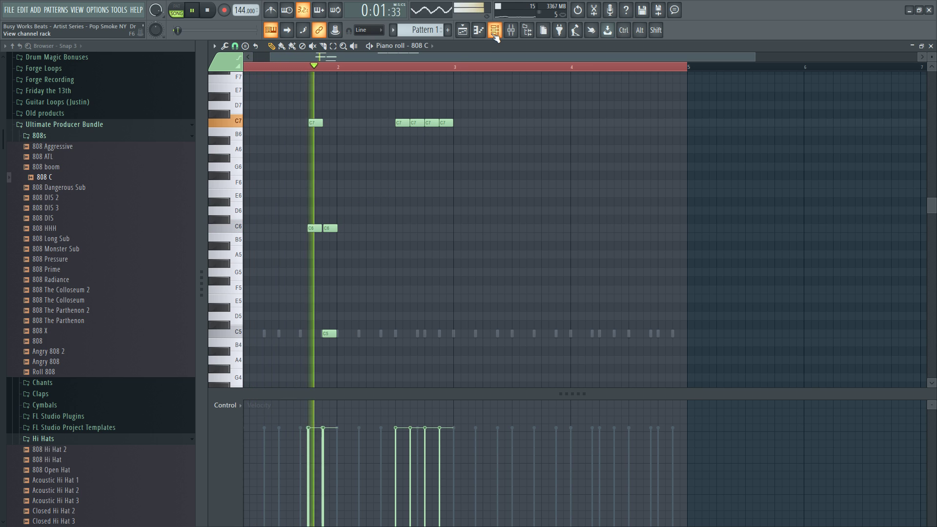
Compare the 808 C slides during playback with the channel's portamento switched off and on.
{"action": "left_click", "coordinate": [495, 30]}
{"action": "key", "text": "space"}
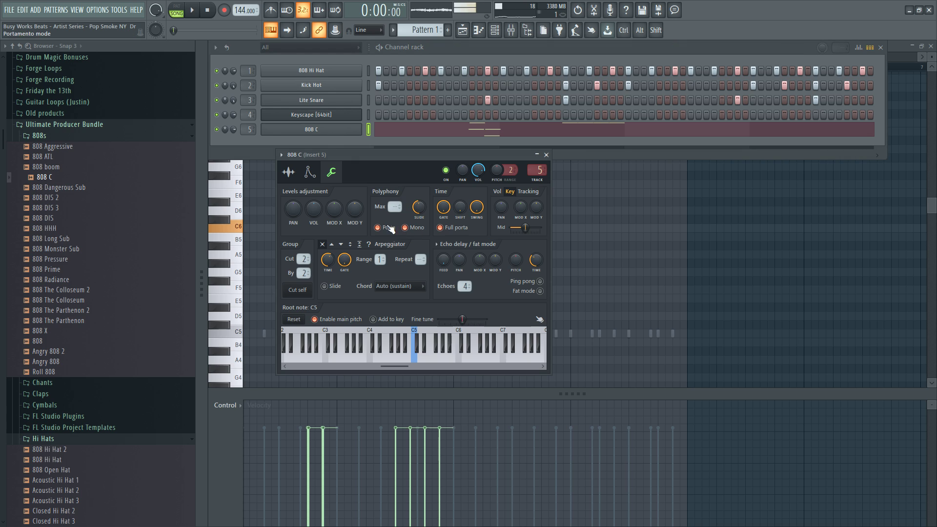
{"action": "key", "text": "space"}
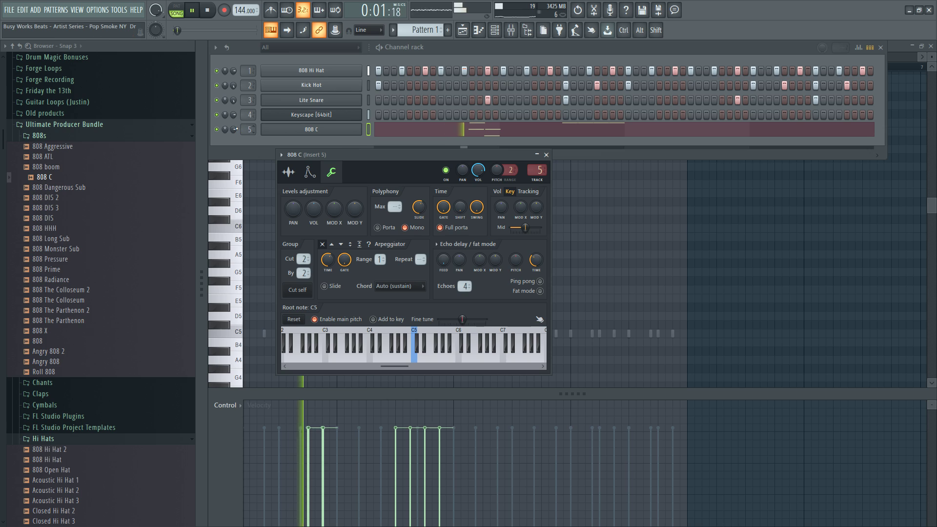
{"action": "left_click_drag", "start_coordinate": [234, 129], "coordinate": [234, 141]}
{"action": "left_click", "coordinate": [394, 233]}
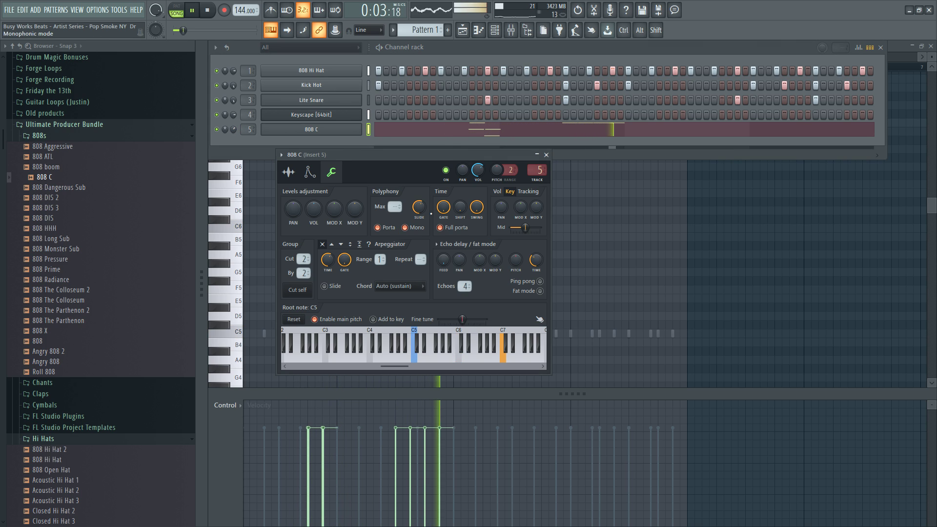
{"action": "key", "text": "space"}
{"action": "key", "text": "space"}
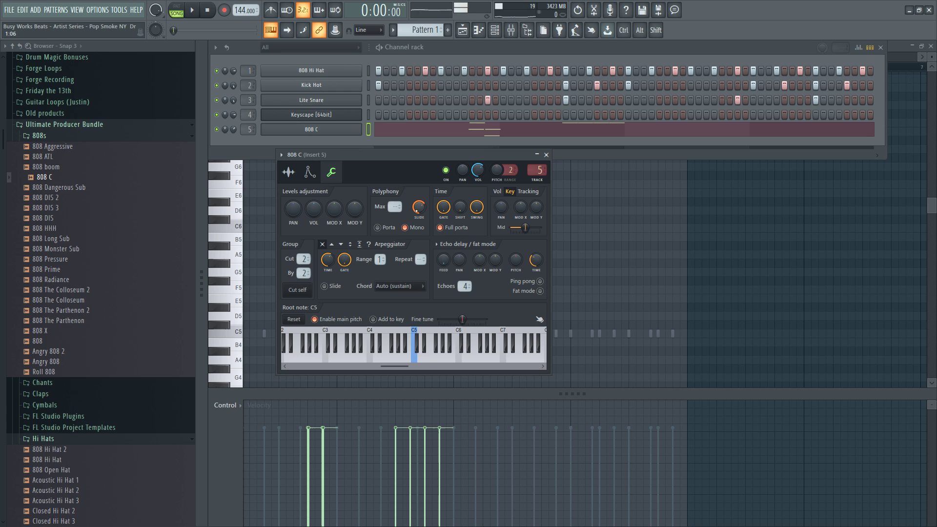
Try shifting bar 1's upper C7 and second C6 notes further later, play it back, and undo the shift.
{"action": "key", "text": "F7"}
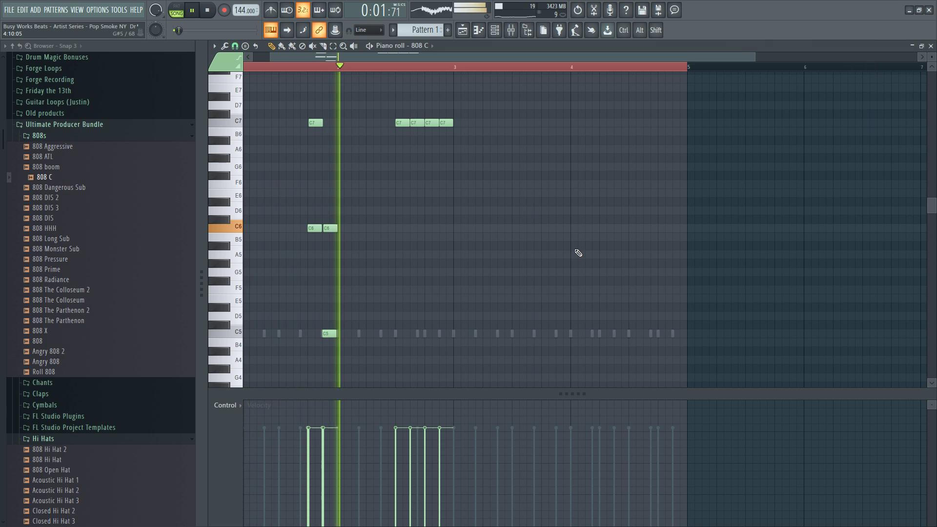
{"action": "key", "text": "space"}
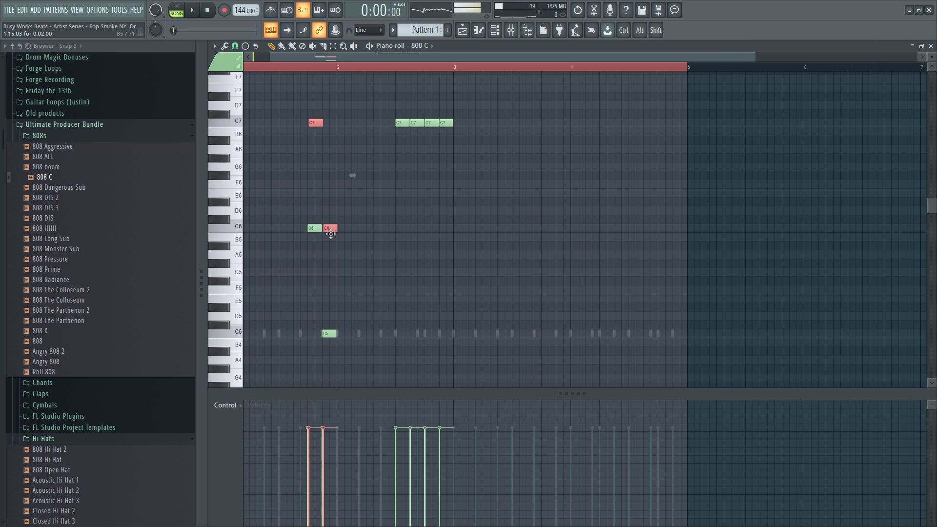
{"action": "key", "text": "space"}
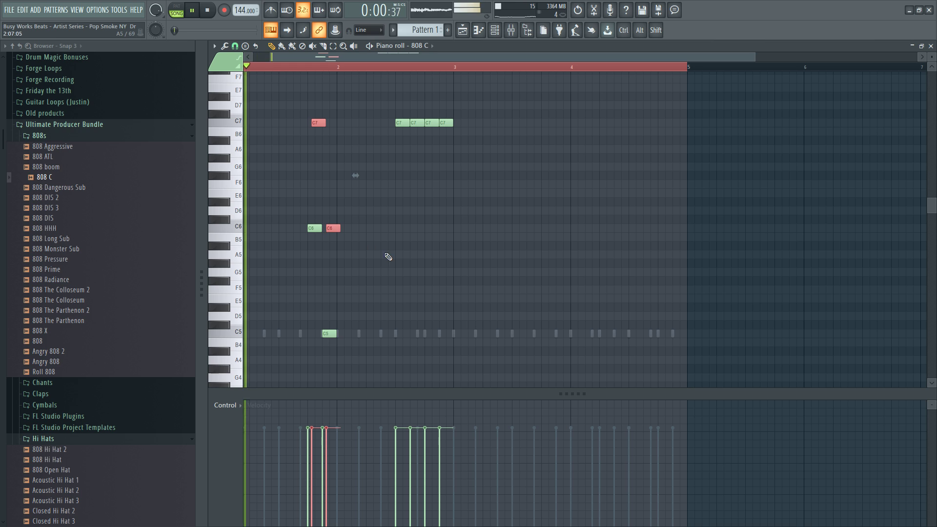
{"action": "left_click", "coordinate": [387, 255]}
{"action": "key", "text": "space"}
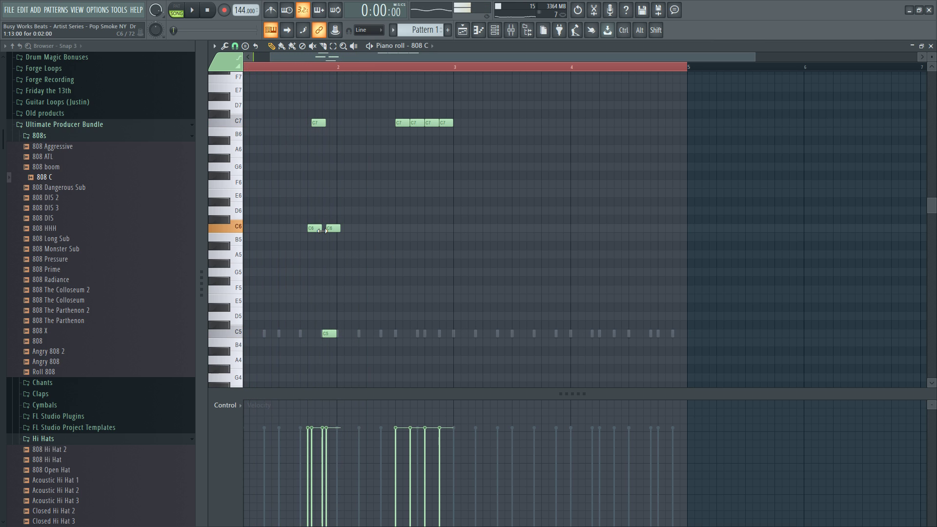
{"action": "key", "text": "ctrl+alt+z"}
{"action": "key", "text": "ctrl+z"}
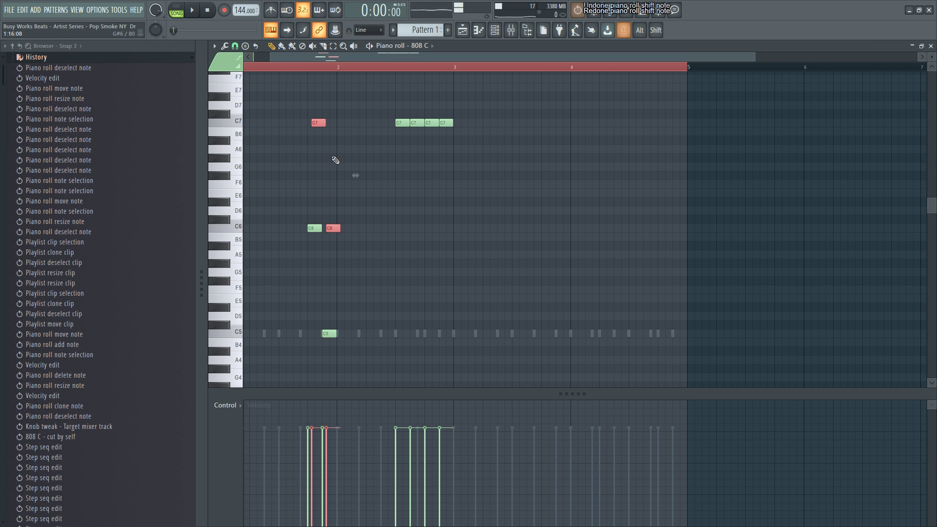
{"action": "key", "text": "ctrl+z"}
Check the 808 C channel's portamento settings and listen to the slides and the four C7 notes in bar 2.
{"action": "left_click", "coordinate": [494, 30]}
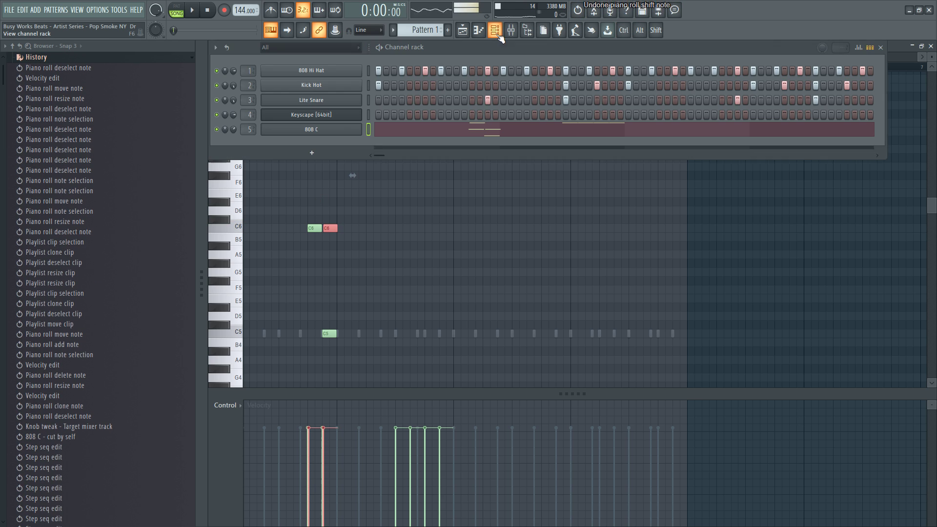
{"action": "left_click", "coordinate": [328, 132]}
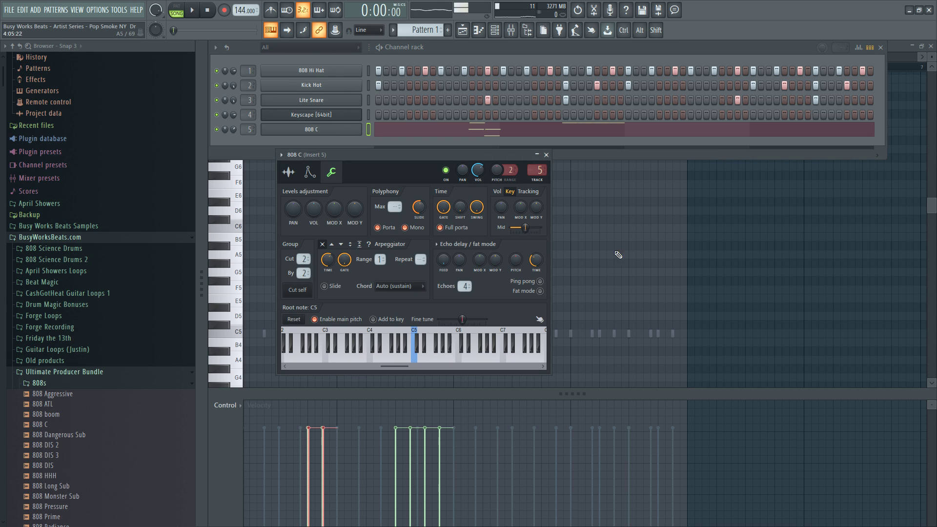
{"action": "key", "text": "F7"}
{"action": "key", "text": "space"}
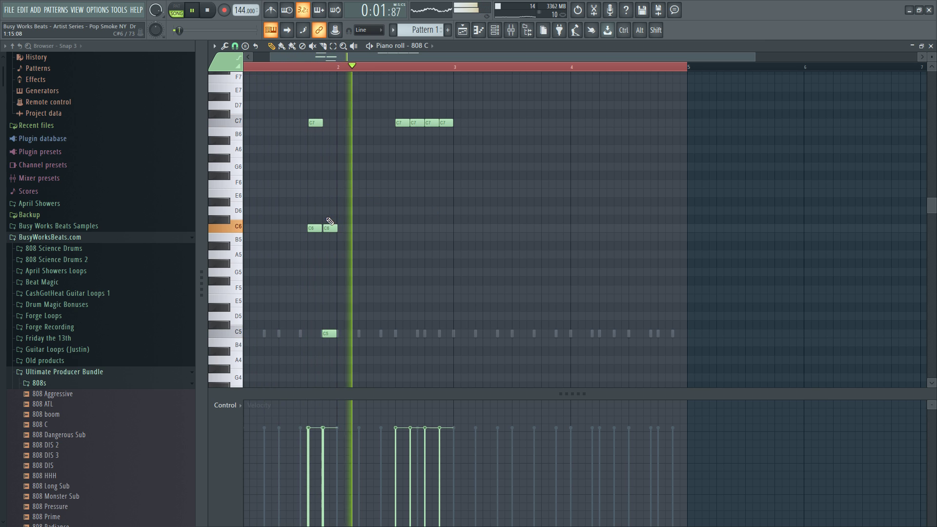
{"action": "key", "text": "space"}
{"action": "left_click_drag", "start_coordinate": [403, 123], "coordinate": [467, 122]}
{"action": "key", "text": "space"}
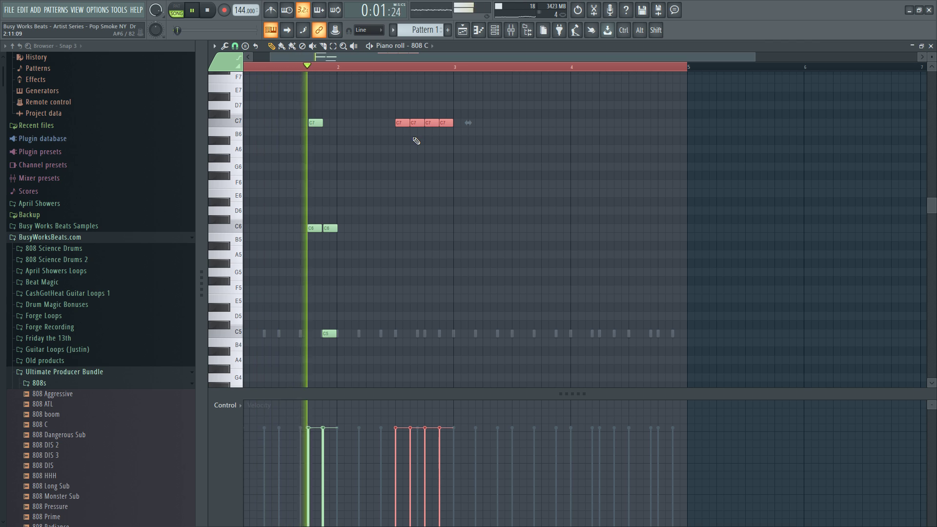
{"action": "key", "text": "space"}
Set bar 2's last three 808 notes to G#6, G6 and F6, delete the leftover C7 above the G#6, and play the pattern.
{"action": "left_click", "coordinate": [406, 173], "text": "ctrl"}
{"action": "left_click", "coordinate": [402, 122]}
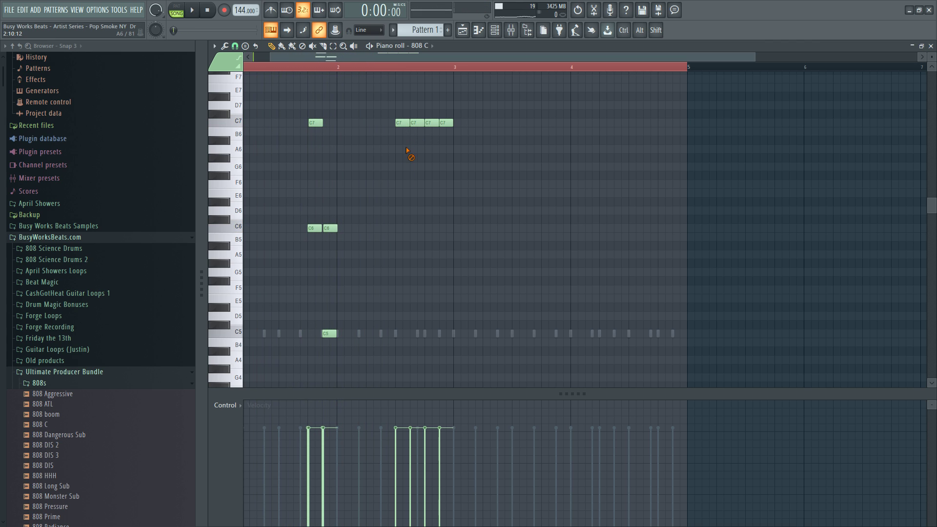
{"action": "left_click", "coordinate": [414, 140]}
{"action": "mouse_move", "coordinate": [411, 137]}
{"action": "left_mouse_down"}
{"action": "mouse_move", "coordinate": [411, 128]}
{"action": "mouse_move", "coordinate": [411, 154]}
{"action": "left_mouse_up"}
{"action": "left_click_drag", "start_coordinate": [428, 123], "coordinate": [444, 185]}
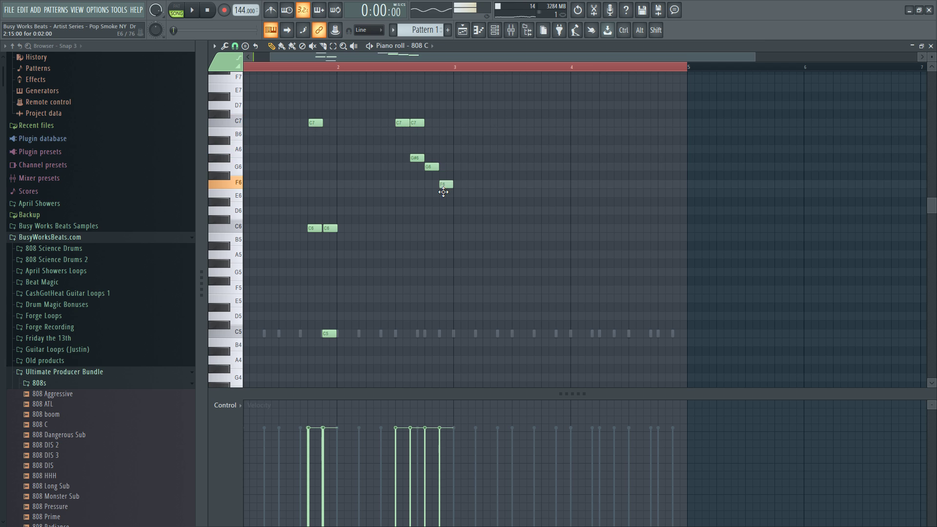
{"action": "right_click", "coordinate": [416, 123]}
{"action": "key", "text": "space"}
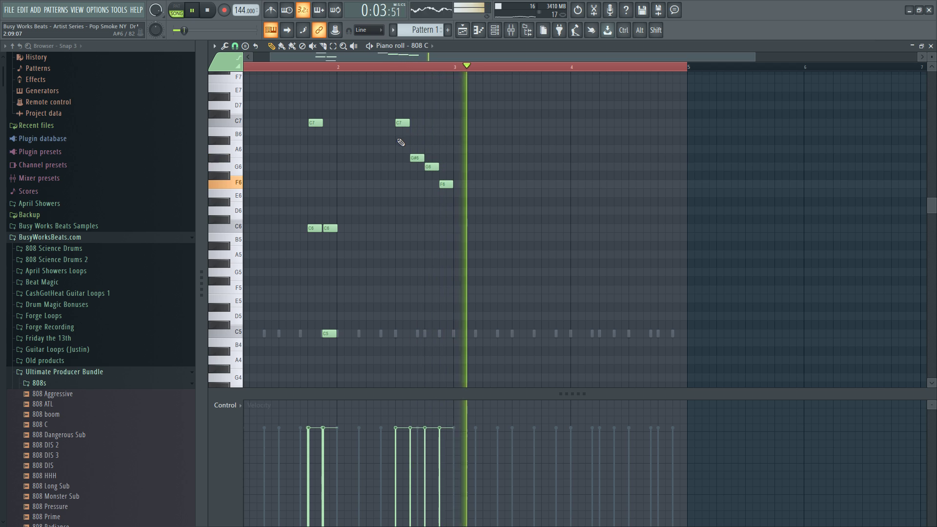
Add a C5 note to the 808 C pattern at the start of bar 3 during playback.
{"action": "key", "text": "space"}
{"action": "scroll", "coordinate": [463, 215], "scroll_direction": "down", "scroll_amount": 5}
{"action": "key", "text": "space"}
{"action": "scroll", "coordinate": [462, 207], "scroll_direction": "up", "scroll_amount": 3}
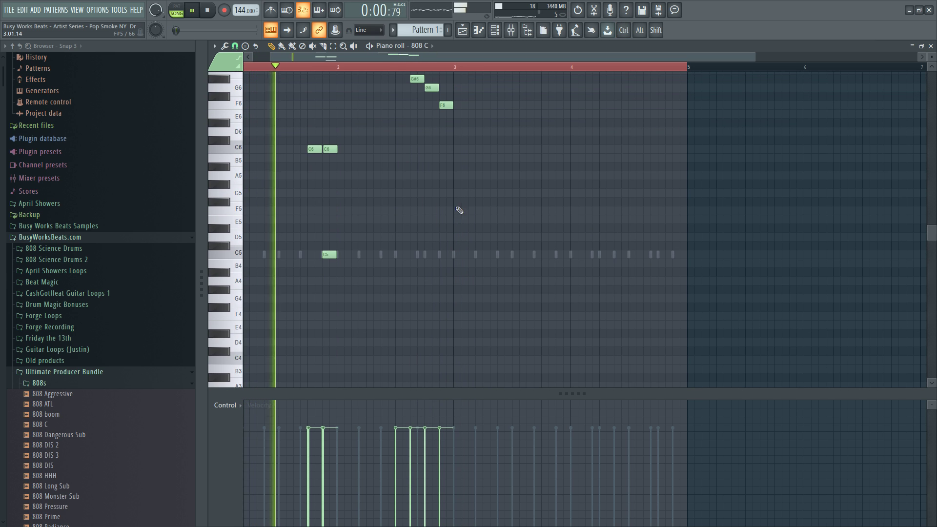
{"action": "left_click", "coordinate": [457, 254]}
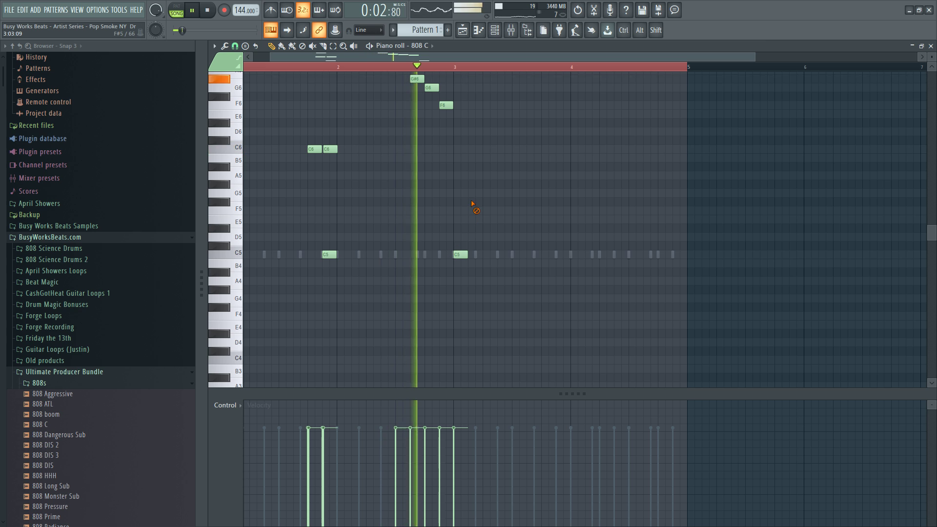
Try copying bar 2's C7, G#6, G6 and F6 run to the second half of bar 4.
{"action": "scroll", "coordinate": [476, 205], "scroll_direction": "up", "scroll_amount": 4}
{"action": "scroll", "coordinate": [476, 205], "scroll_direction": "down", "scroll_amount": 5}
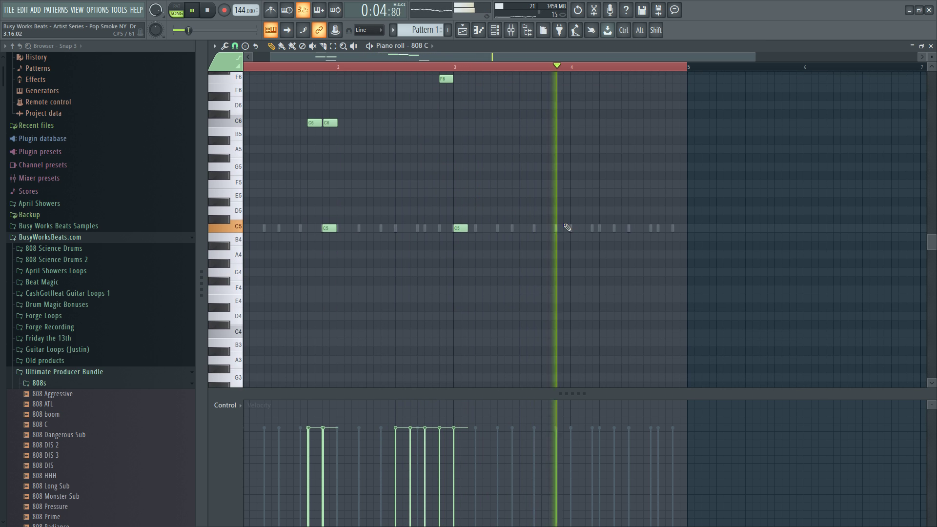
{"action": "scroll", "coordinate": [622, 224], "scroll_direction": "up", "scroll_amount": 3}
{"action": "key", "text": "space"}
{"action": "left_click_drag", "start_coordinate": [470, 198], "coordinate": [396, 94]}
{"action": "left_click_drag", "start_coordinate": [404, 126], "coordinate": [638, 132]}
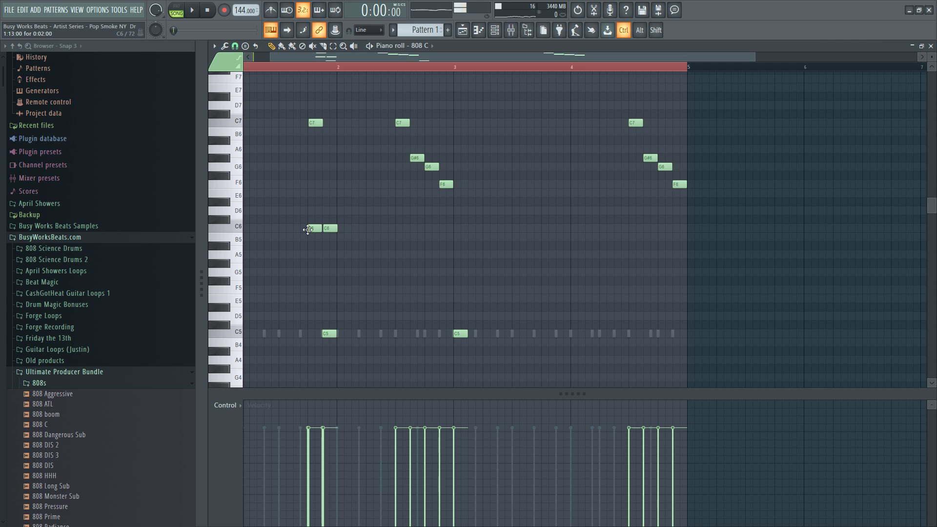
Replace the copied run with four consecutive pairs of C6 and C7 notes across the second half of bar 4.
{"action": "left_click_drag", "start_coordinate": [308, 228], "coordinate": [480, 229]}
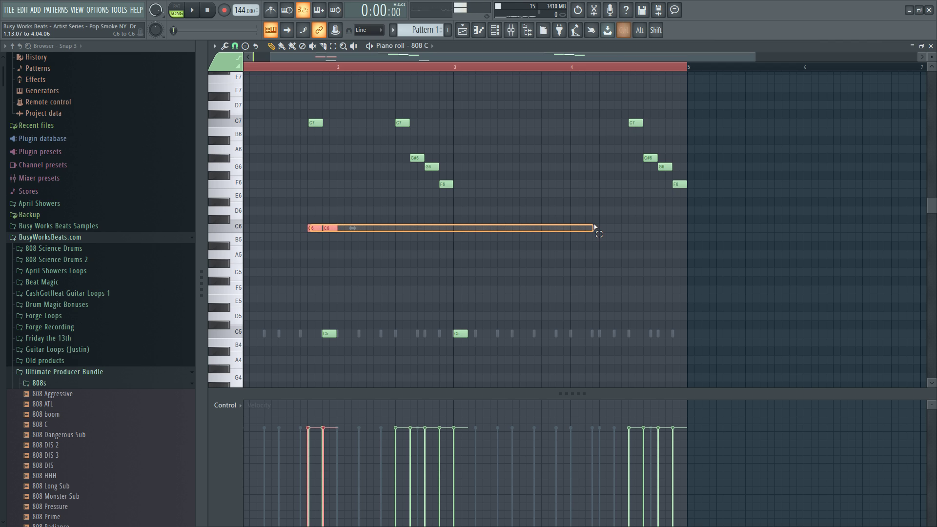
{"action": "left_click_drag", "start_coordinate": [595, 227], "coordinate": [309, 235]}
{"action": "left_click_drag", "start_coordinate": [525, 226], "coordinate": [629, 124]}
{"action": "left_click", "coordinate": [637, 124], "text": "ctrl"}
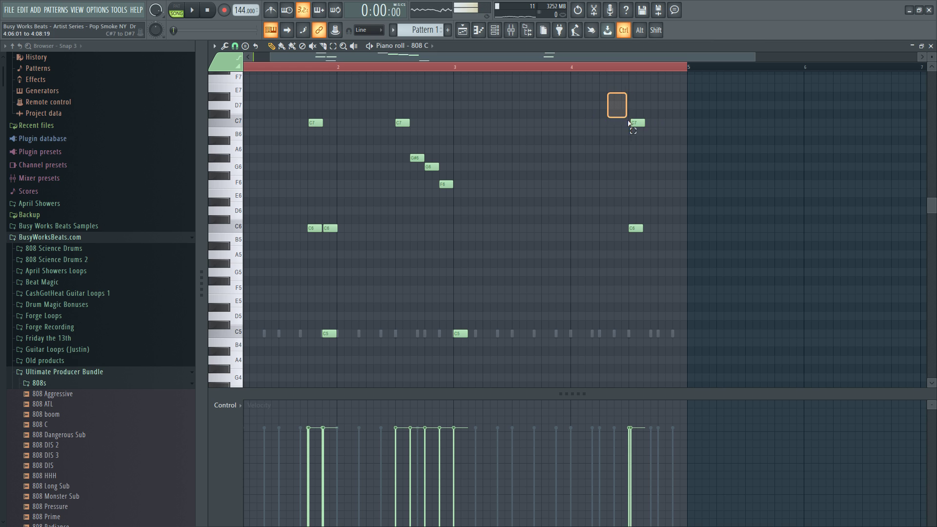
{"action": "left_click_drag", "start_coordinate": [630, 124], "coordinate": [674, 238]}
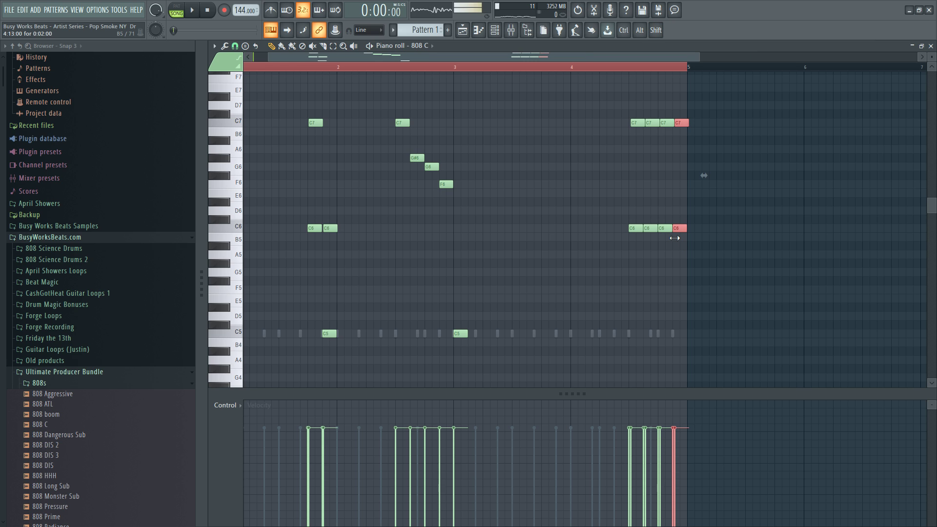
Turn bar 4's four C7 notes into slide notes one step long and play them back.
{"action": "double_click", "coordinate": [638, 122]}
{"action": "left_click", "coordinate": [578, 384]}
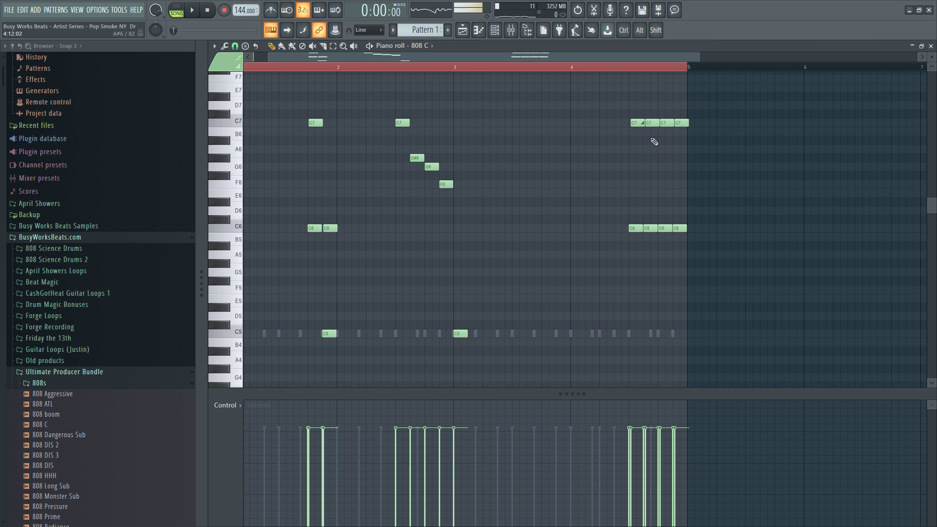
{"action": "left_click", "coordinate": [640, 120]}
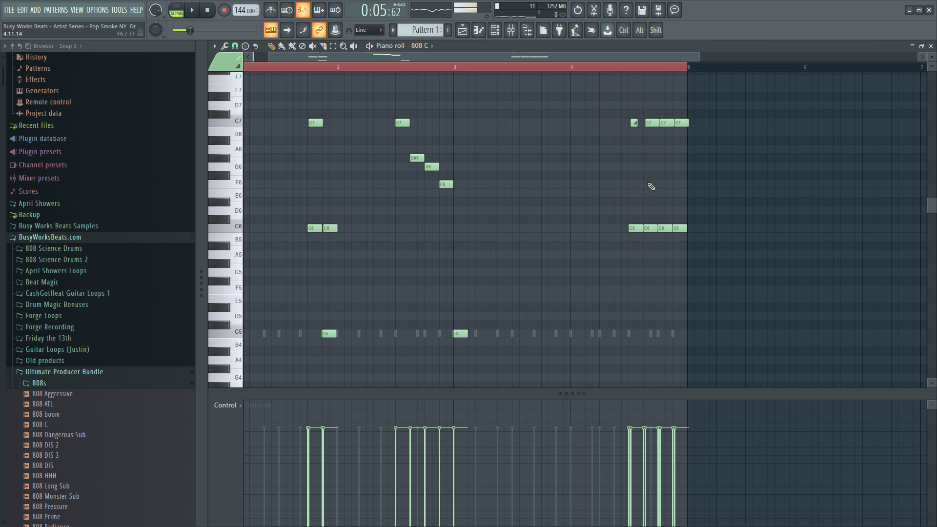
{"action": "left_click", "coordinate": [621, 71], "text": "ctrl"}
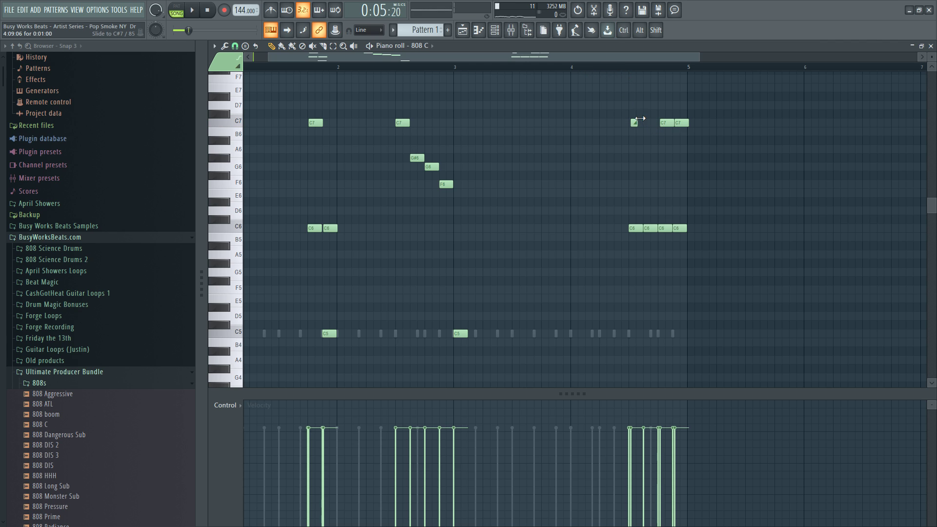
{"action": "right_click", "coordinate": [666, 125]}
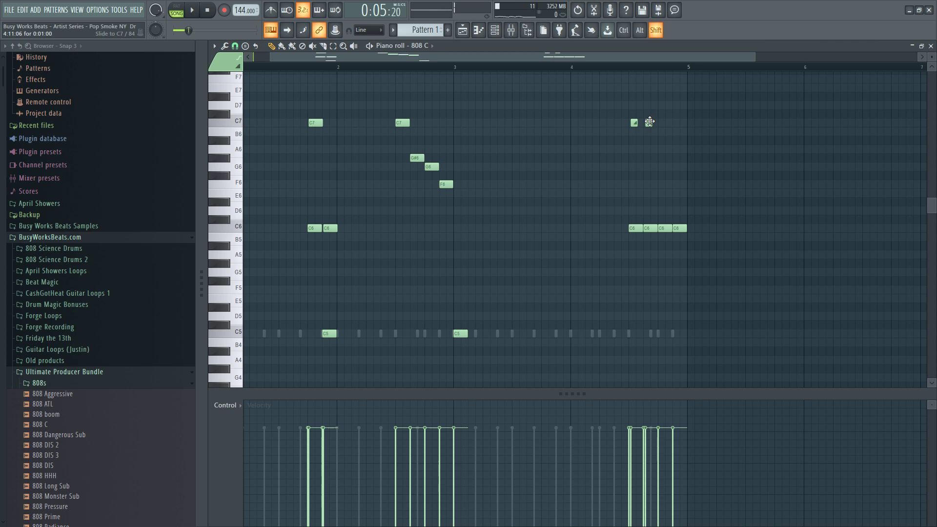
{"action": "left_click_drag", "start_coordinate": [662, 123], "coordinate": [678, 122]}
{"action": "key", "text": "space"}
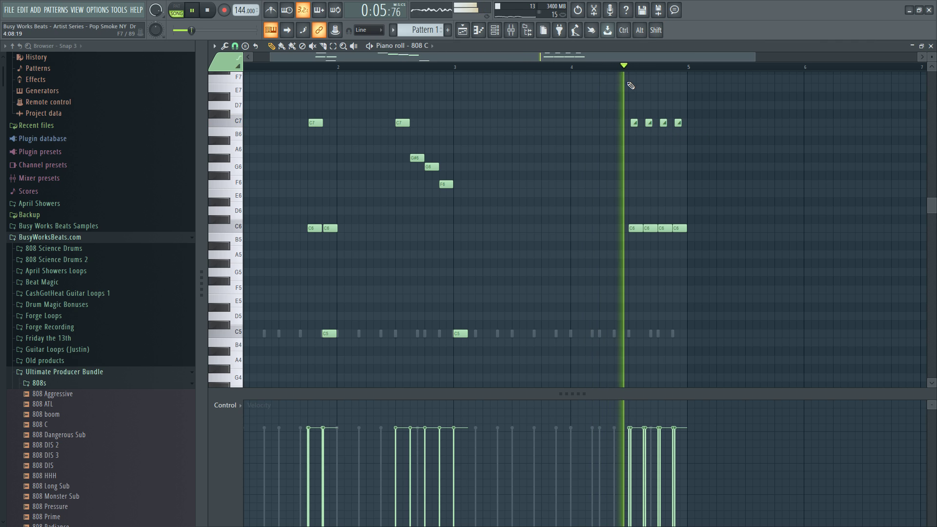
{"action": "key", "text": "space"}
Listen to the pattern while checking the mixer levels and the 808 C channel's volume envelope.
{"action": "left_click", "coordinate": [520, 34]}
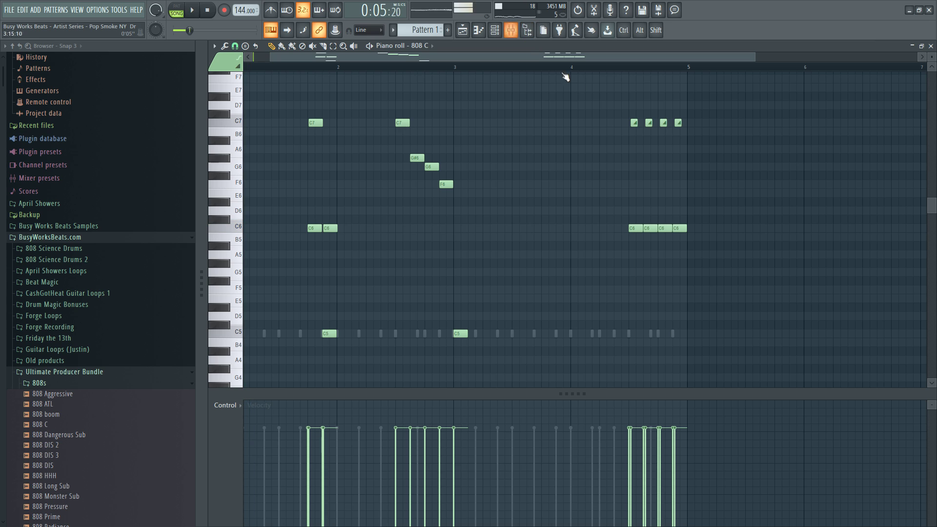
{"action": "key", "text": "space"}
{"action": "key", "text": "F6"}
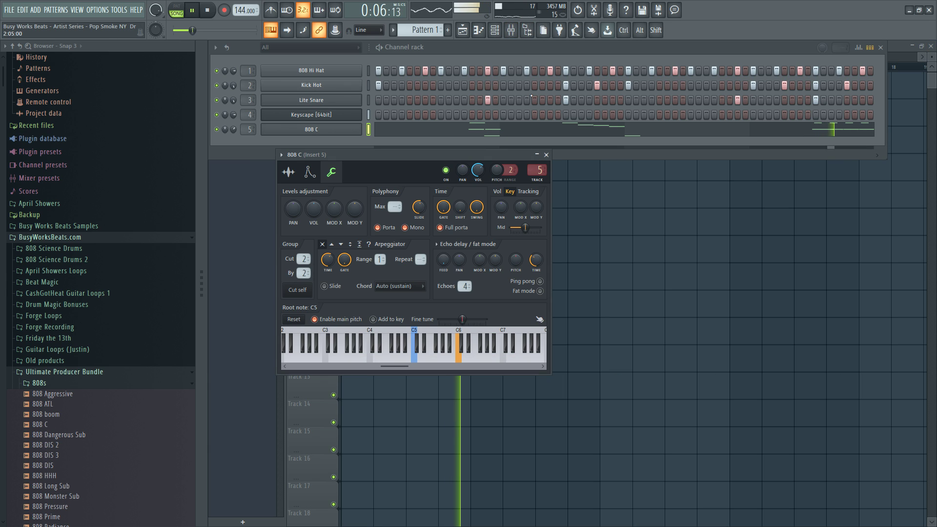
{"action": "key", "text": "F9"}
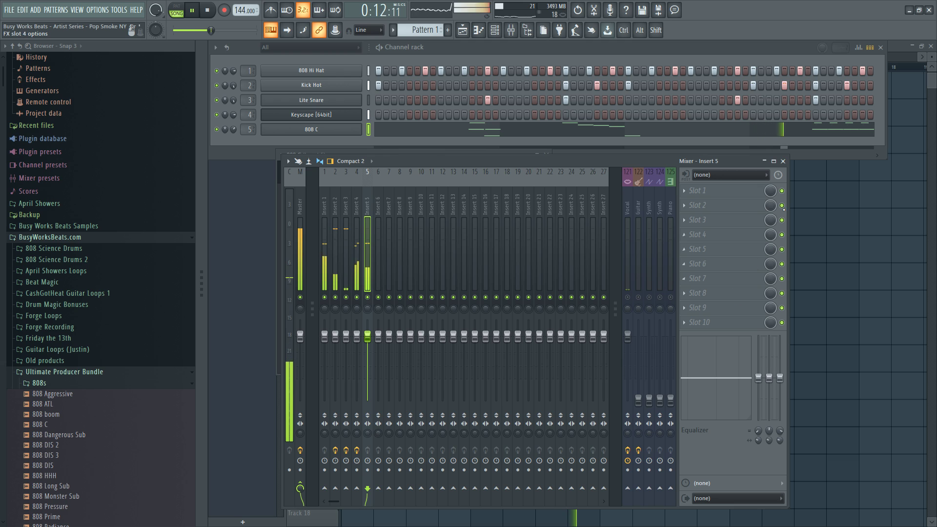
{"action": "key", "text": "F7"}
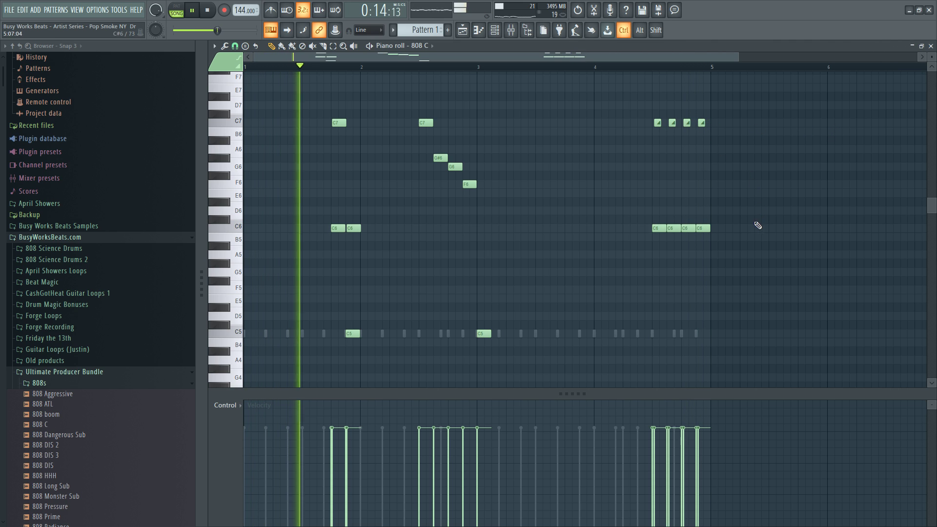
{"action": "key", "text": "F9"}
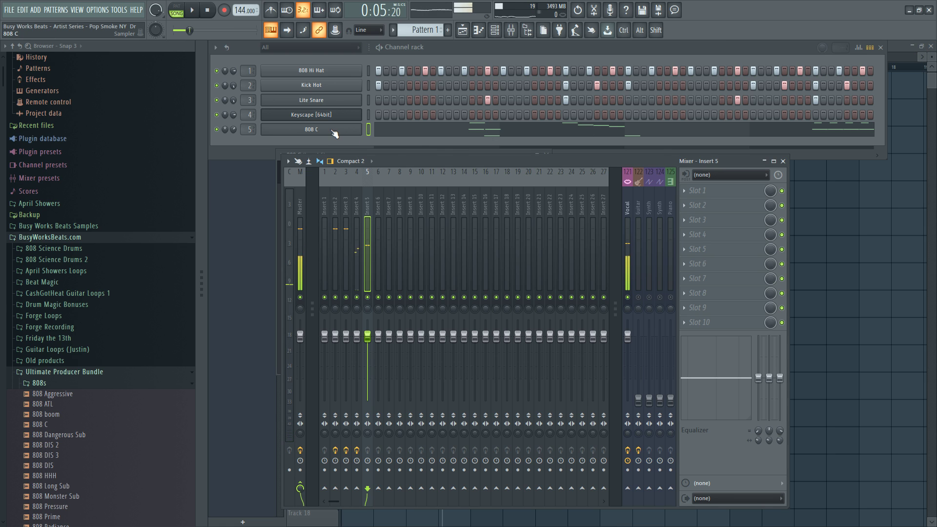
{"action": "left_click", "coordinate": [334, 131]}
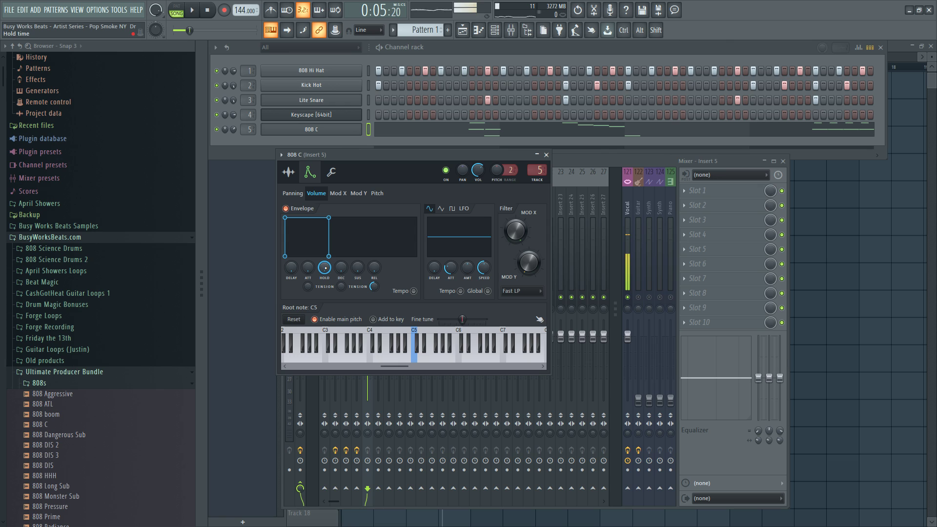
{"action": "left_click", "coordinate": [547, 154]}
{"action": "key", "text": "space"}
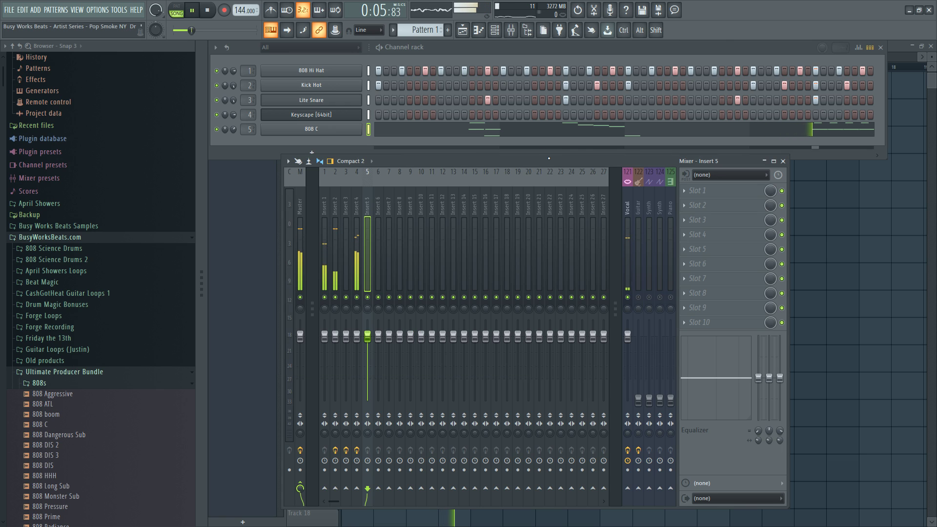
Lengthen the 808 C5 note at bar 3 to eight steps and the one near bar 1's end to six, listening during playback.
{"action": "left_click", "coordinate": [503, 136]}
{"action": "key", "text": "space"}
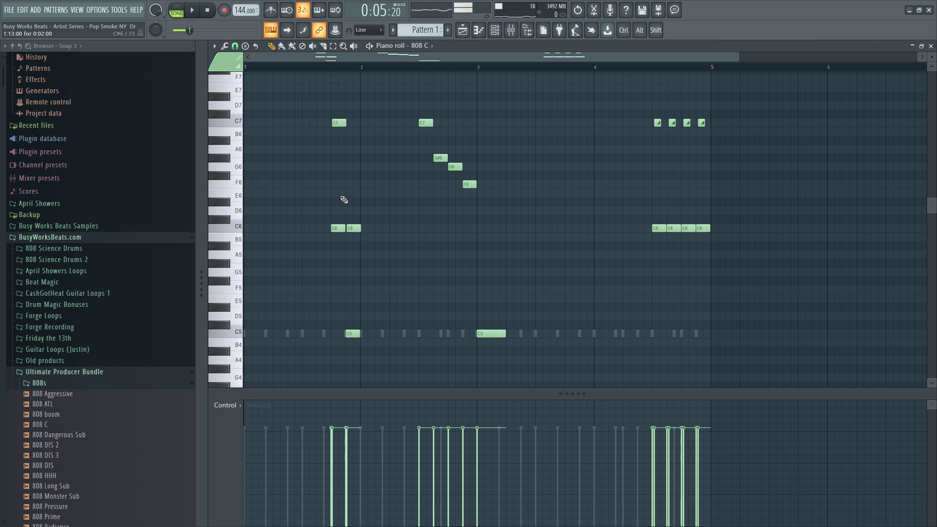
{"action": "left_click_drag", "start_coordinate": [347, 112], "coordinate": [356, 350]}
{"action": "left_click", "coordinate": [402, 285]}
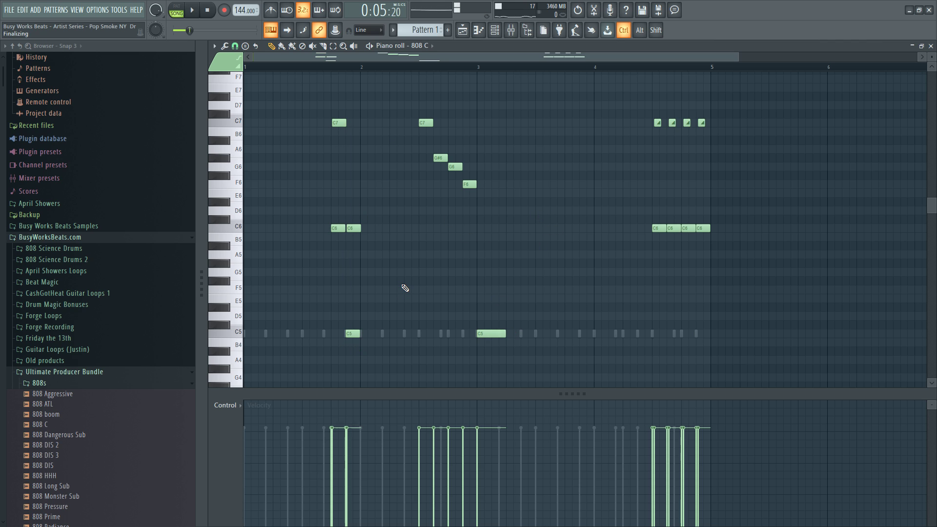
{"action": "key", "text": "space"}
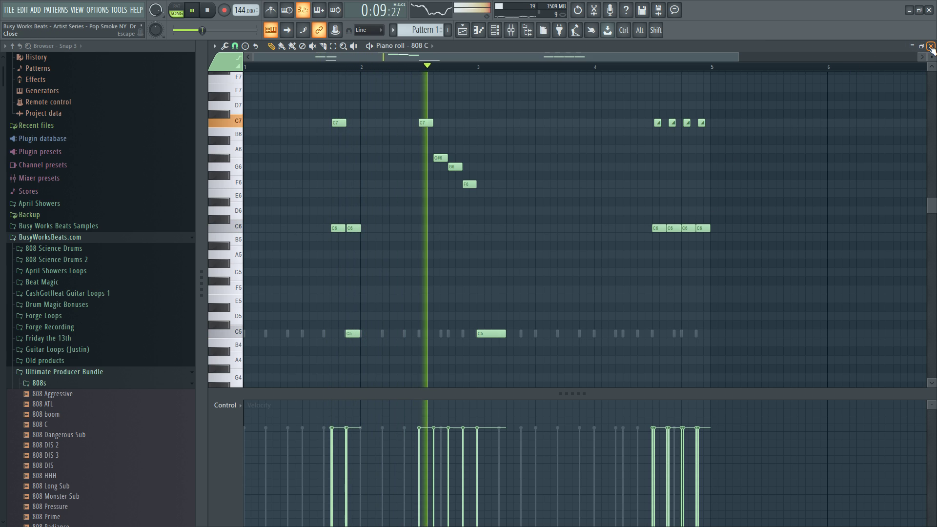
{"action": "left_click_drag", "start_coordinate": [505, 334], "coordinate": [537, 338]}
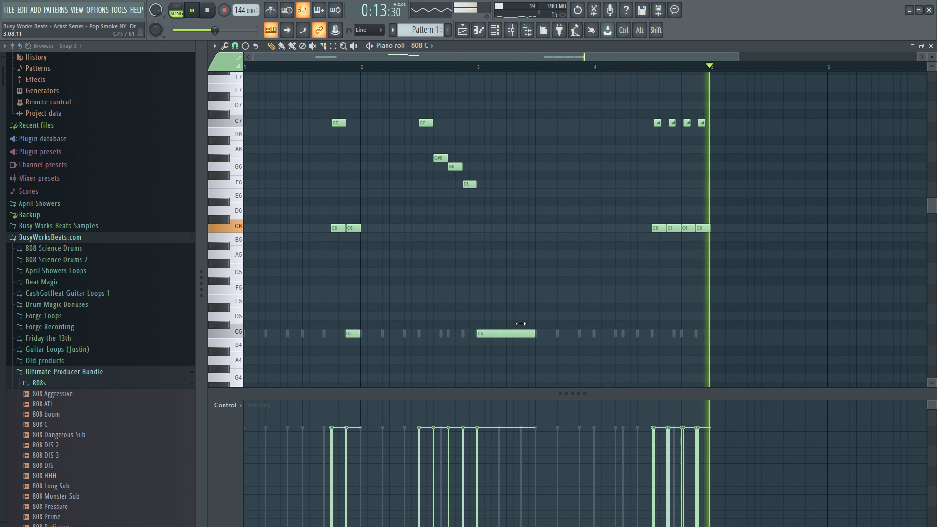
{"action": "left_click_drag", "start_coordinate": [360, 333], "coordinate": [390, 338]}
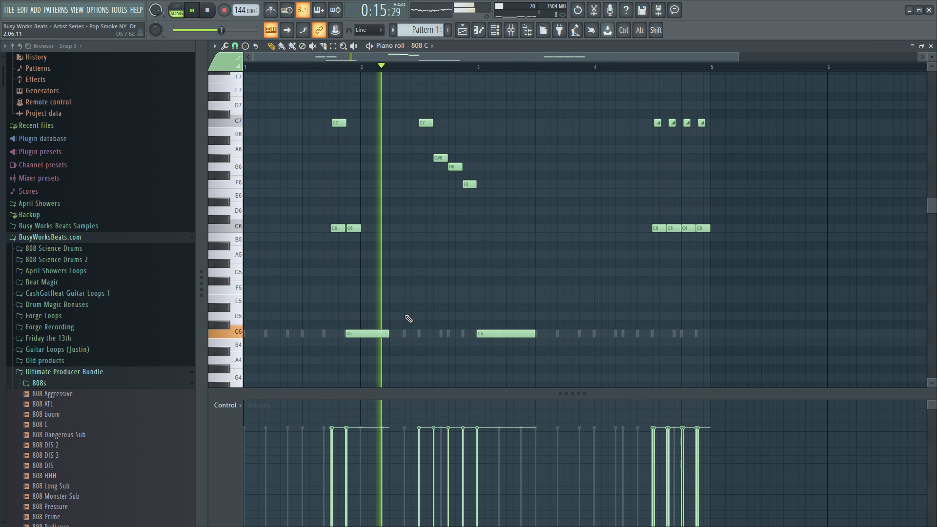
{"action": "scroll", "coordinate": [420, 297], "scroll_direction": "down", "scroll_amount": 10}
{"action": "scroll", "coordinate": [426, 305], "scroll_direction": "up", "scroll_amount": 7}
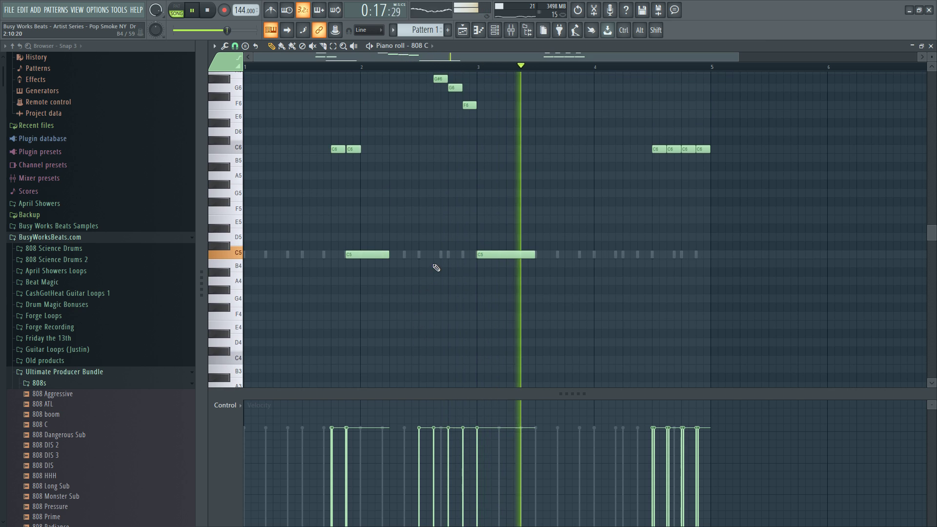
{"action": "key", "text": "F9"}
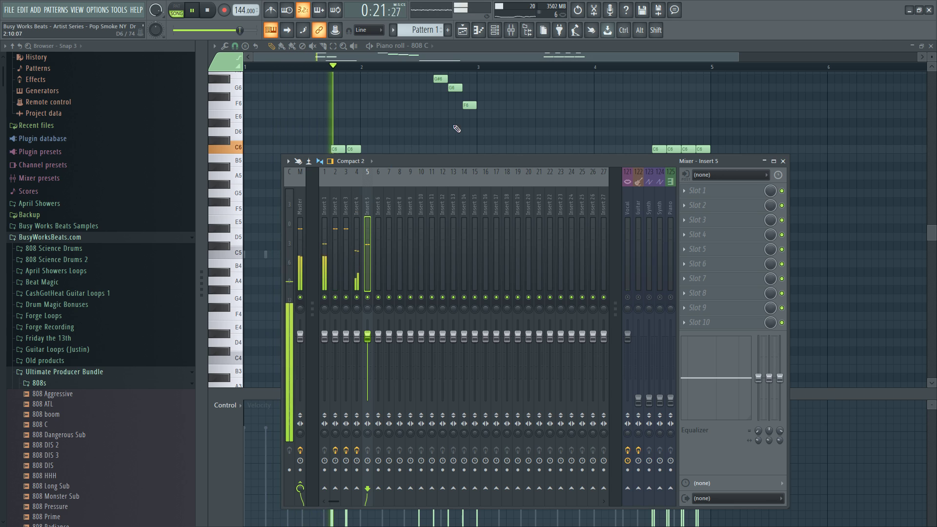
{"action": "key", "text": "F9"}
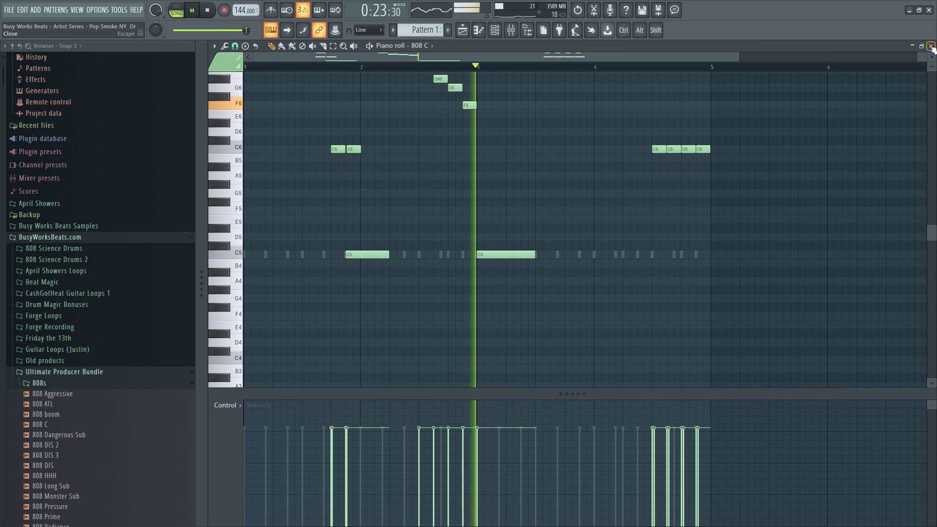
Stop playback and open the 808 Hi Hat channel's pattern in the piano roll.
{"action": "key", "text": "F6"}
{"action": "key", "text": "F9"}
{"action": "key", "text": "space"}
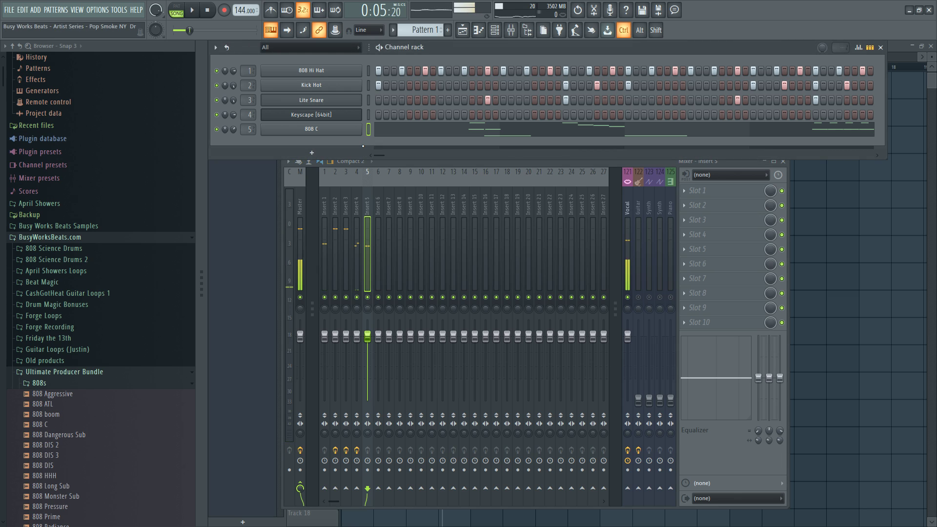
{"action": "right_click", "coordinate": [343, 77]}
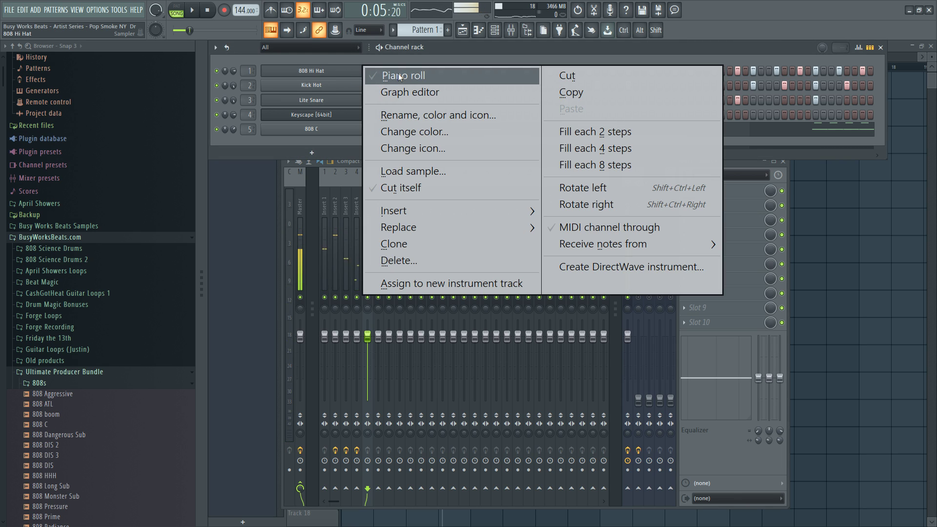
{"action": "left_click", "coordinate": [400, 77]}
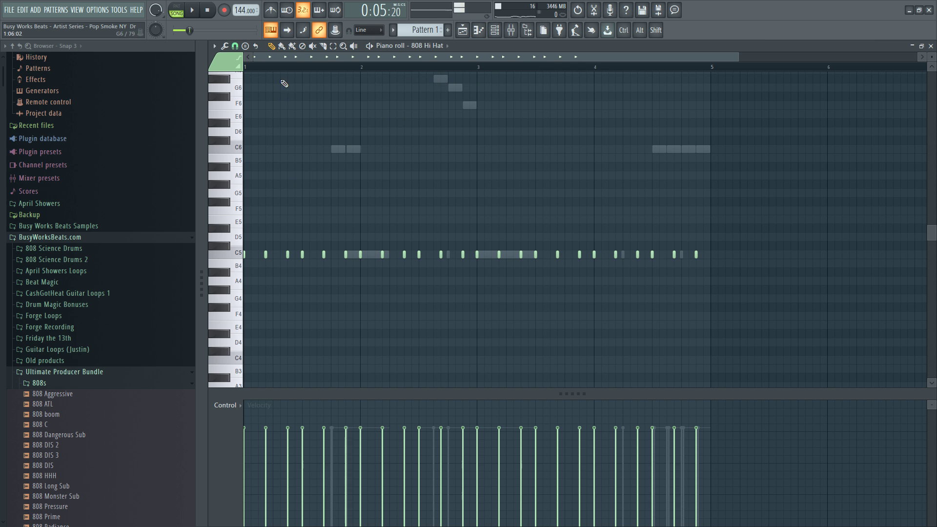
{"action": "scroll", "coordinate": [270, 66], "scroll_direction": "up", "scroll_amount": 5}
{"action": "scroll", "coordinate": [270, 70], "scroll_direction": "down", "scroll_amount": 3}
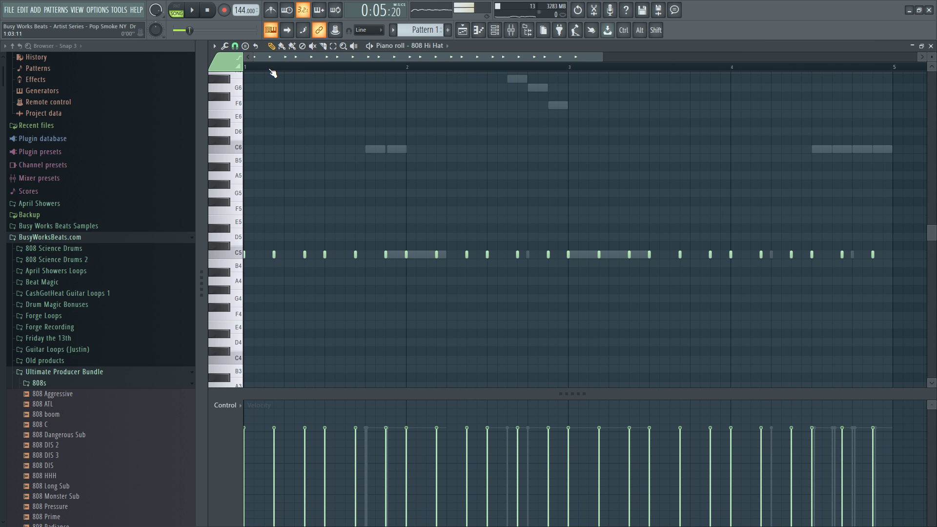
Add extra C5 hi-hat hits at step 6 of bar 1 and steps 5 and 6 of bar 2, checking them in playback.
{"action": "key", "text": "space"}
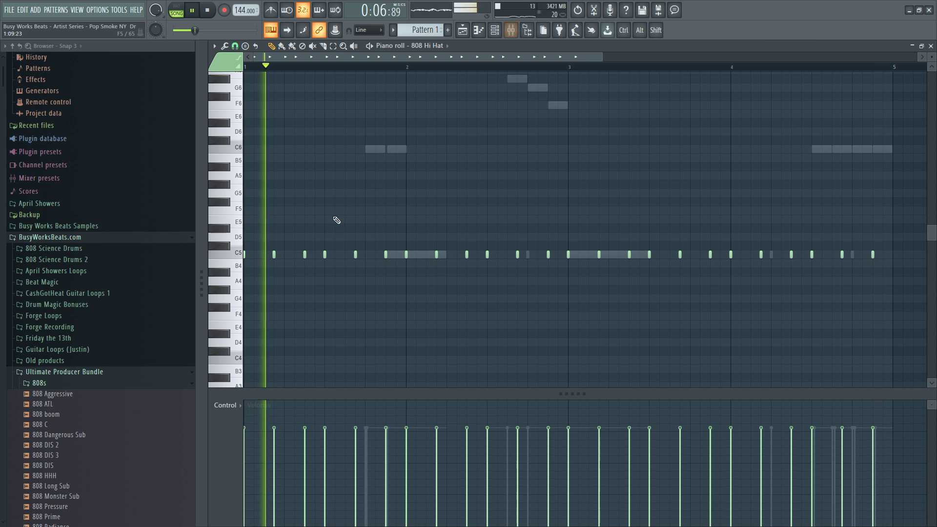
{"action": "left_click", "coordinate": [294, 254]}
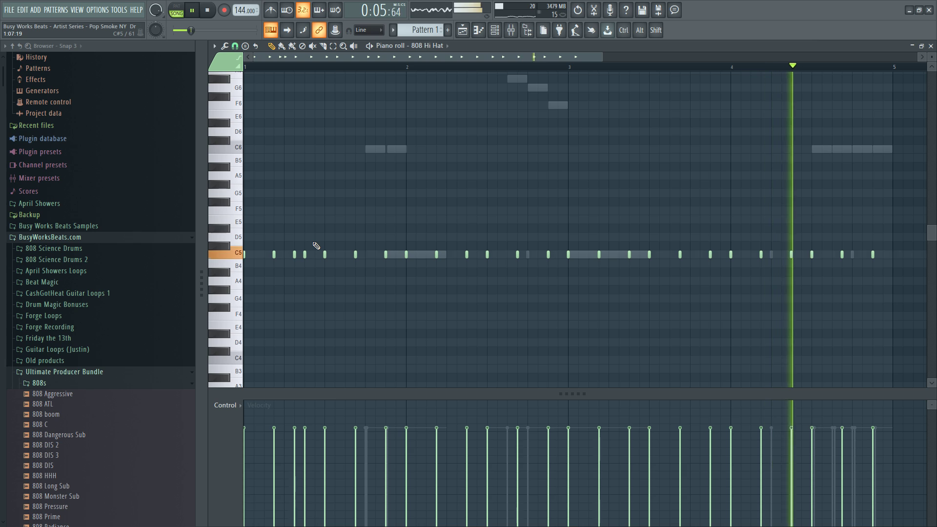
{"action": "key", "text": "space"}
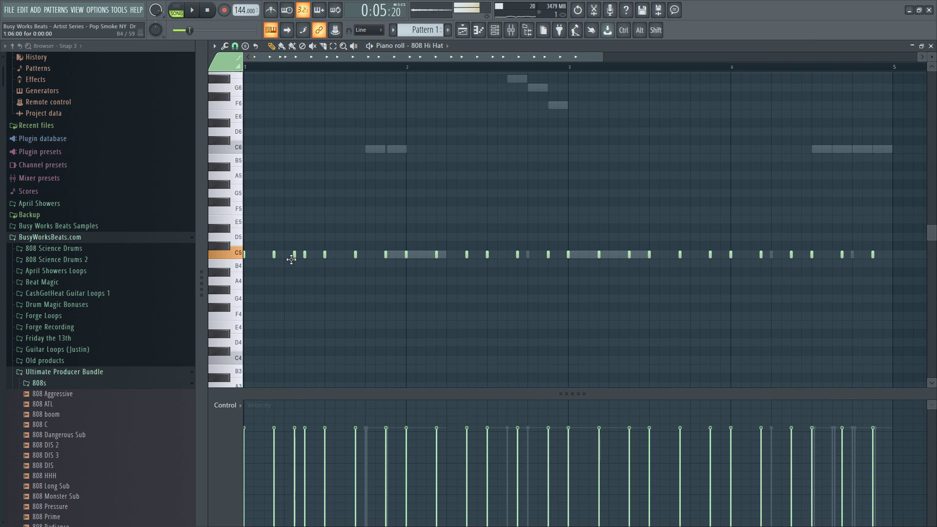
{"action": "key", "text": "space"}
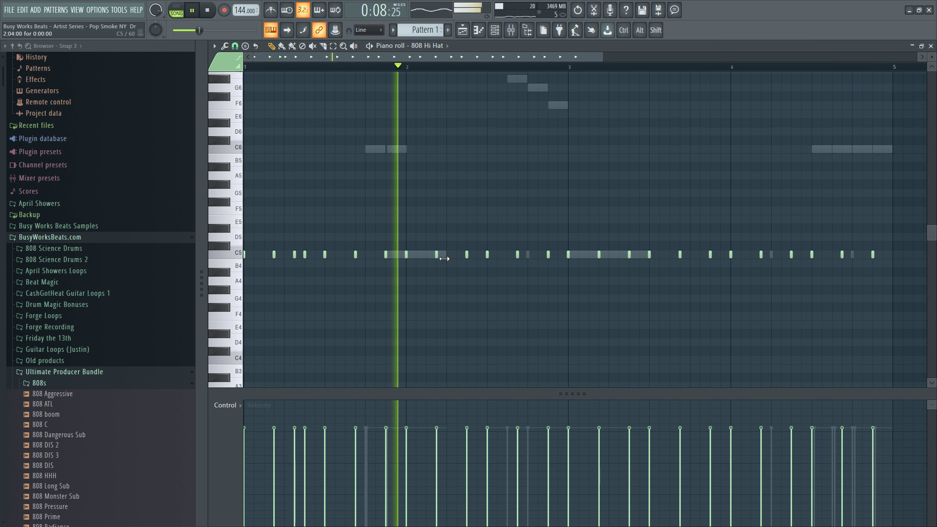
{"action": "key", "text": "space"}
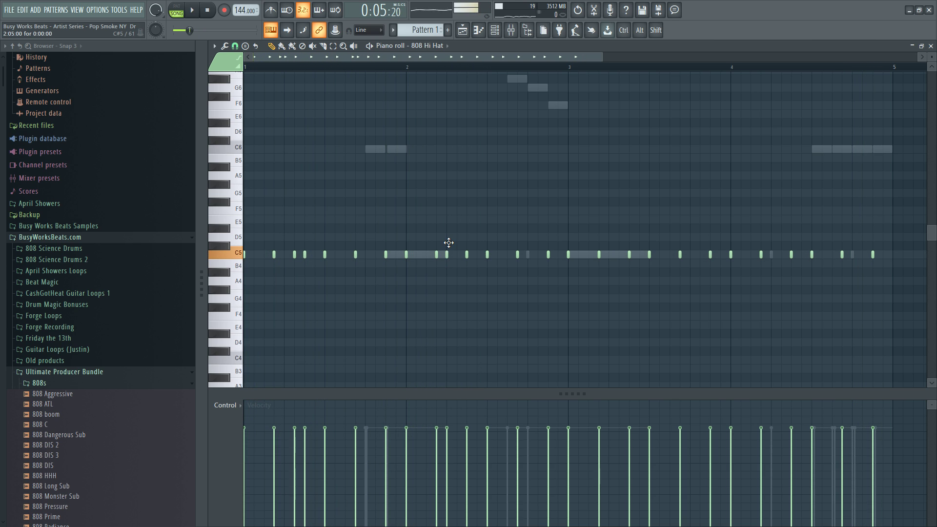
{"action": "left_click", "coordinate": [457, 254]}
{"action": "key", "text": "space"}
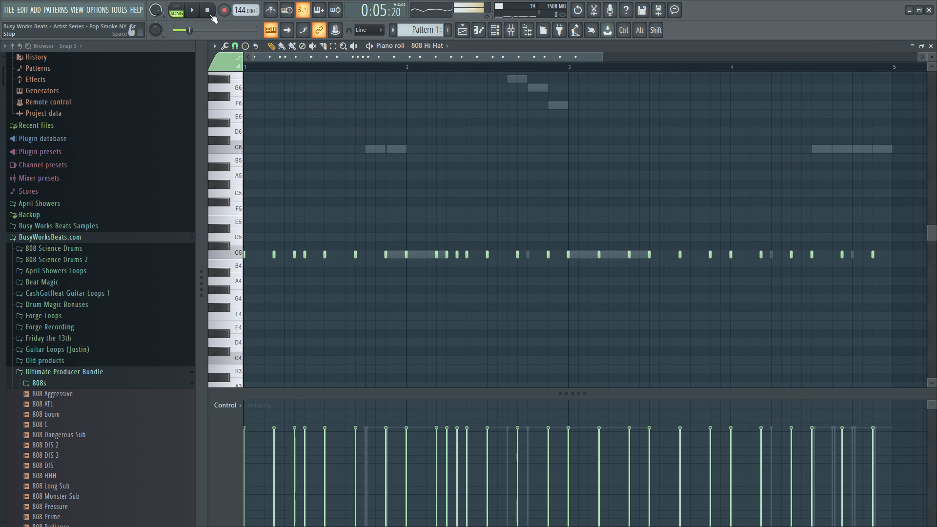
Add C5 hi-hat hits at steps 8 and 14 of both bar 2 and bar 3, checking them in playback.
{"action": "key", "text": "space"}
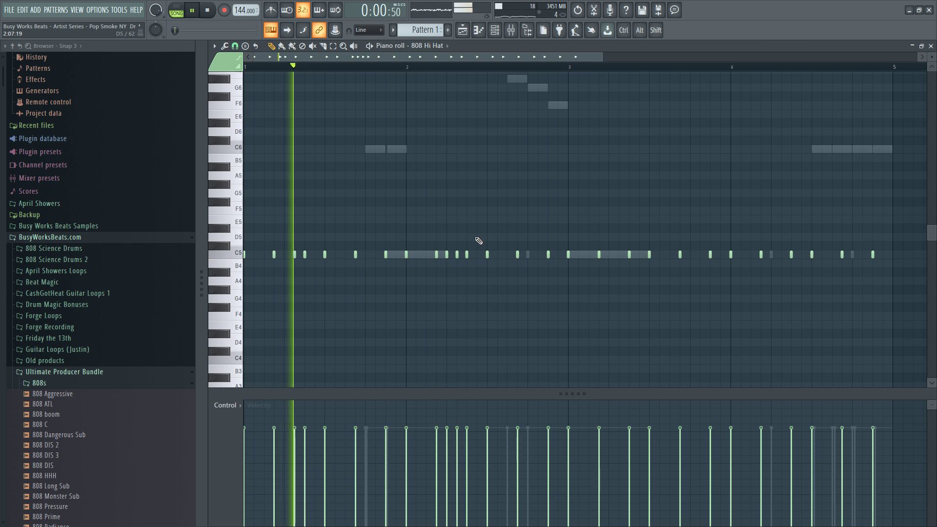
{"action": "left_click", "coordinate": [477, 254]}
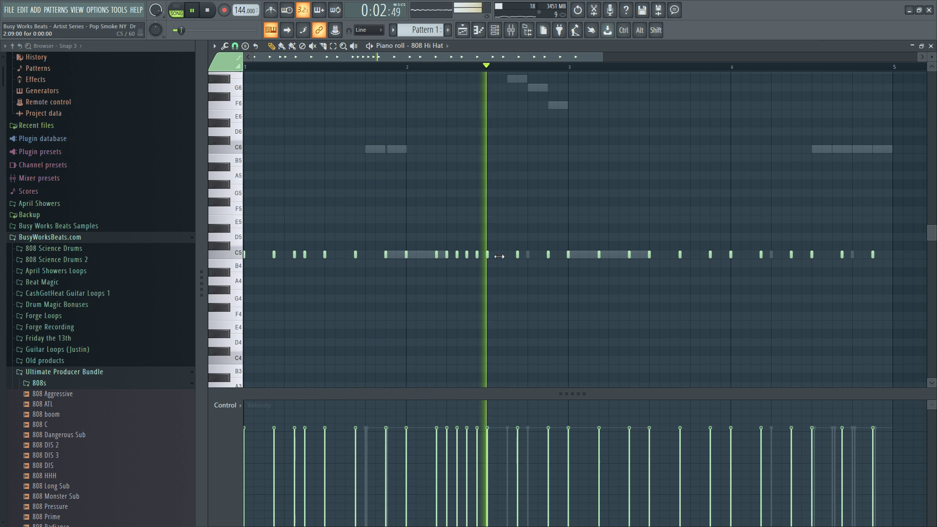
{"action": "left_click", "coordinate": [538, 246]}
{"action": "left_click_drag", "start_coordinate": [538, 256], "coordinate": [538, 258]}
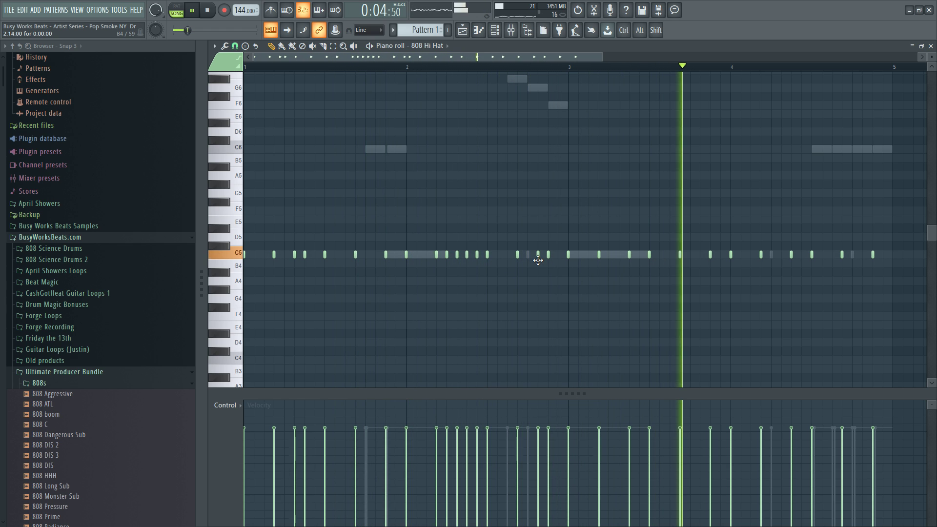
{"action": "key", "text": "space"}
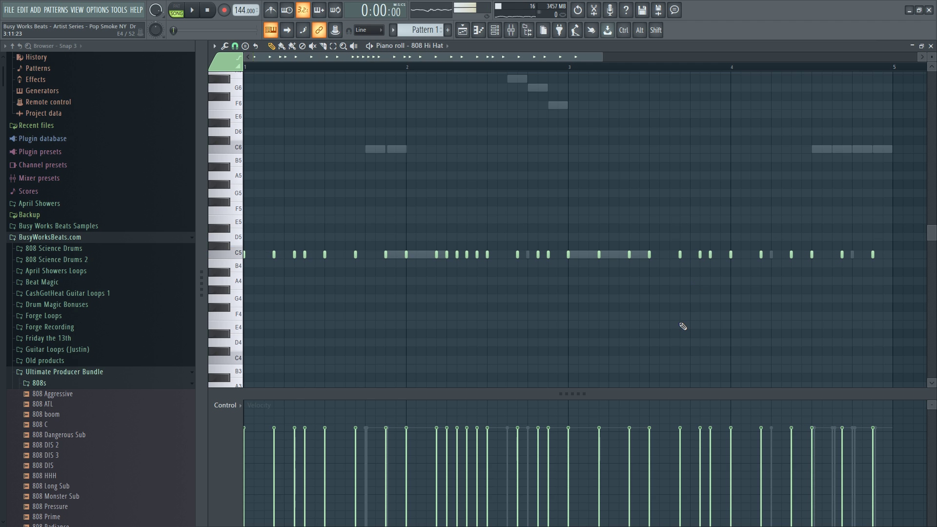
{"action": "key", "text": "space"}
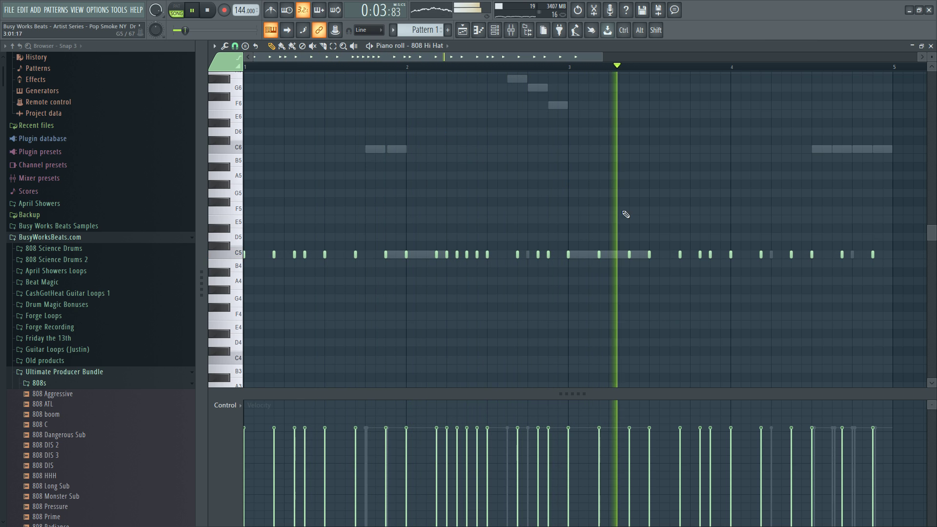
{"action": "left_click", "coordinate": [639, 253]}
{"action": "key", "text": "space"}
{"action": "key", "text": "space"}
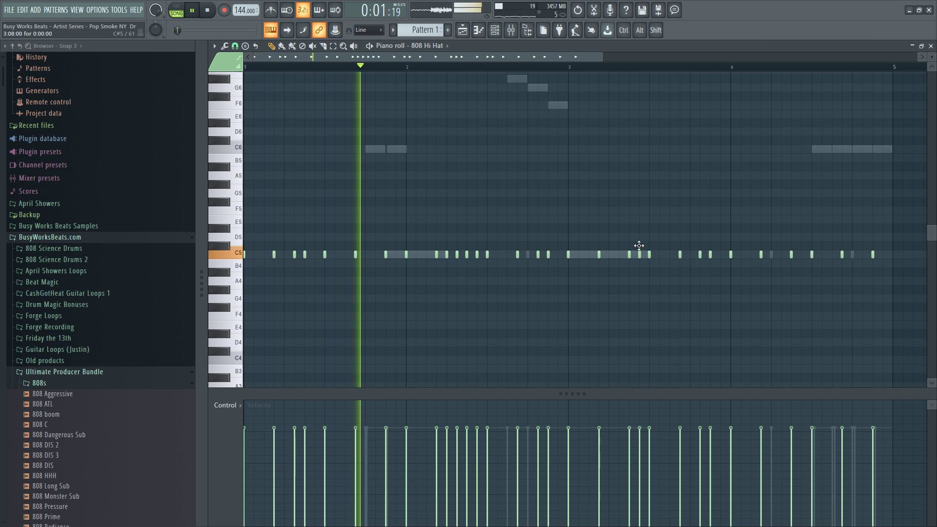
Lengthen the C5 hi-hat note at step 9 of bar 4 to three steps, arpeggiate it into a fast roll and save the project.
{"action": "scroll", "coordinate": [472, 74], "scroll_direction": "down", "scroll_amount": 3}
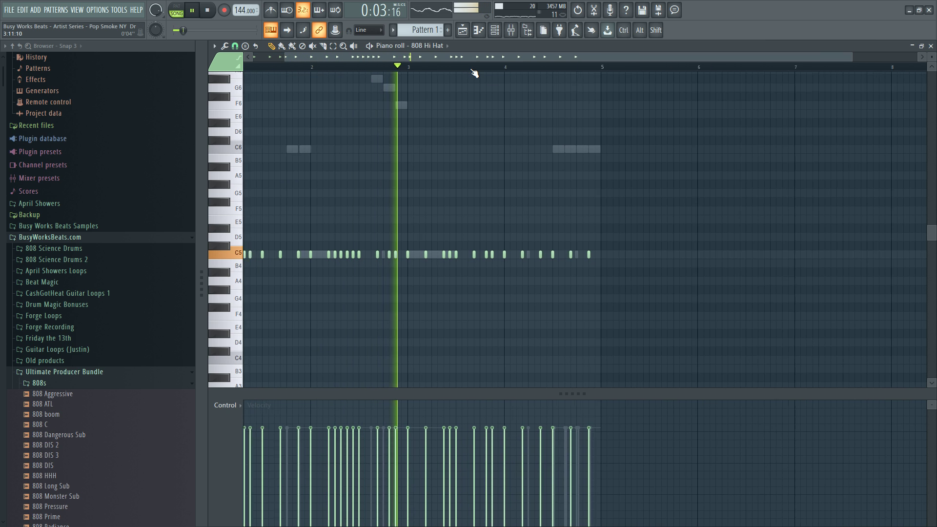
{"action": "scroll", "coordinate": [472, 72], "scroll_direction": "up", "scroll_amount": 1}
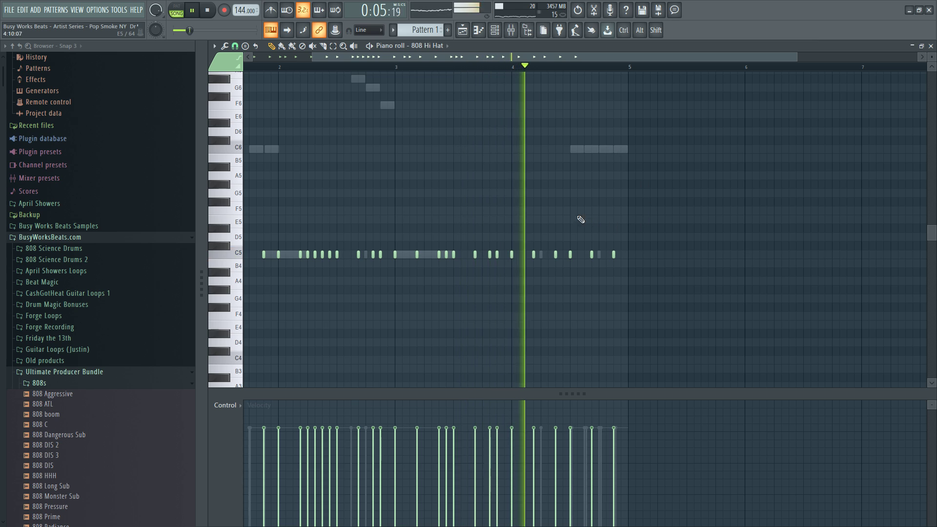
{"action": "key", "text": "space"}
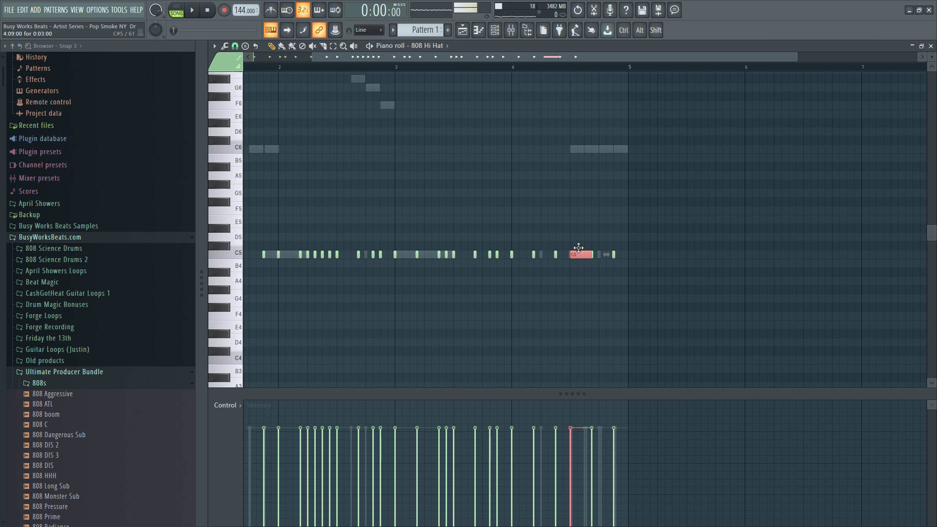
{"action": "key", "text": "alt+a"}
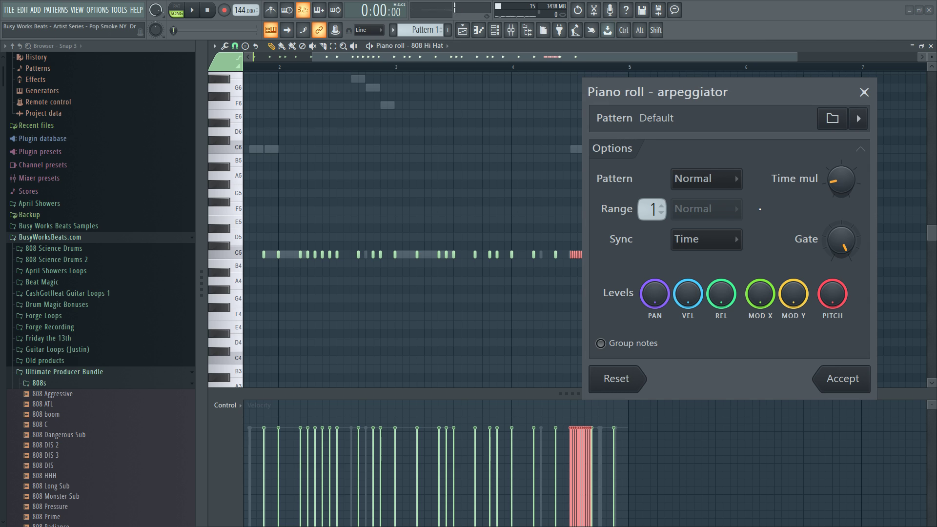
{"action": "left_click_drag", "start_coordinate": [745, 88], "coordinate": [788, 114]}
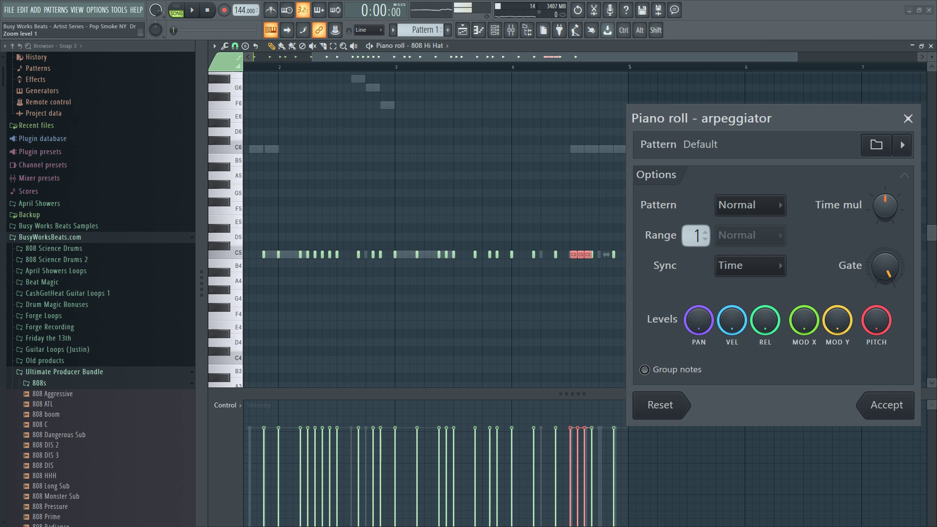
{"action": "left_click", "coordinate": [905, 414]}
{"action": "key", "text": "space"}
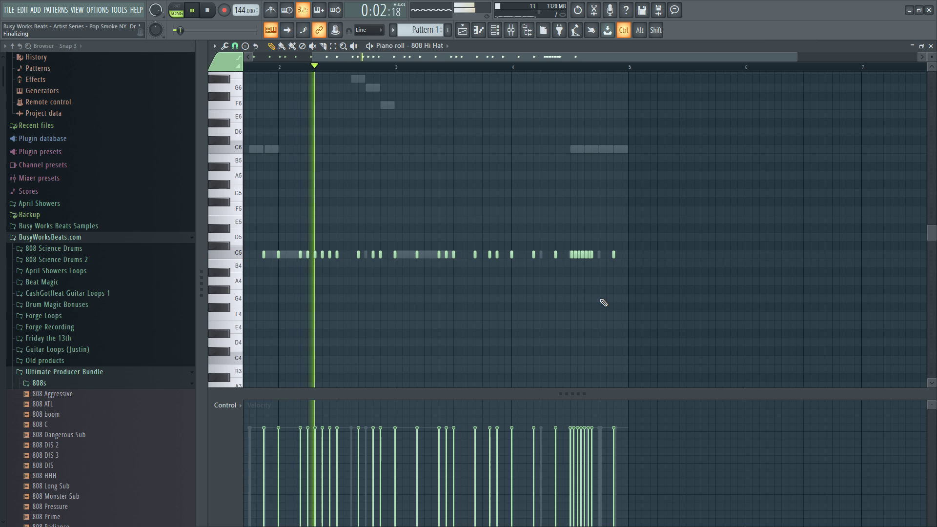
{"action": "key", "text": "ctrl+s"}
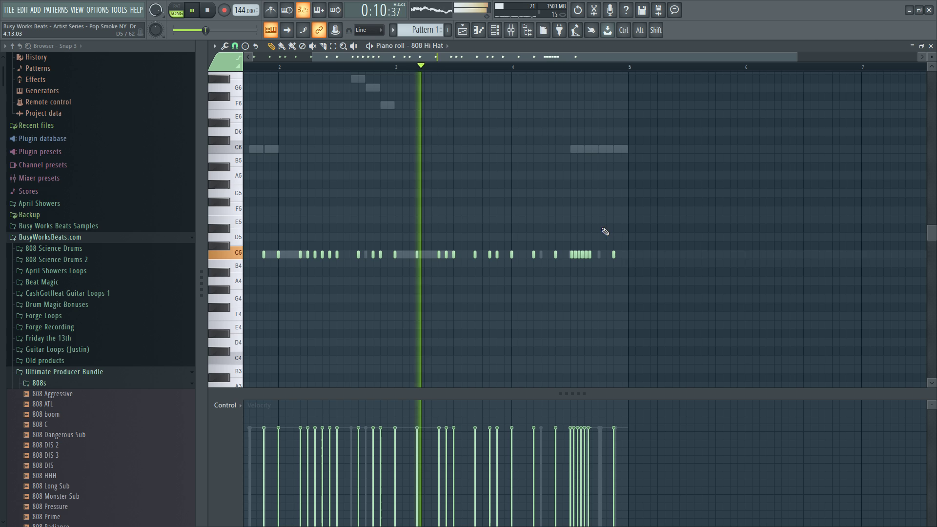
Extend the bar 4 roll with half-step C5 hits at steps 12 and 13, trying the 1/4 beat and Step snap settings.
{"action": "scroll", "coordinate": [599, 250], "scroll_direction": "up", "scroll_amount": 2}
{"action": "left_click_drag", "start_coordinate": [599, 250], "coordinate": [589, 256]}
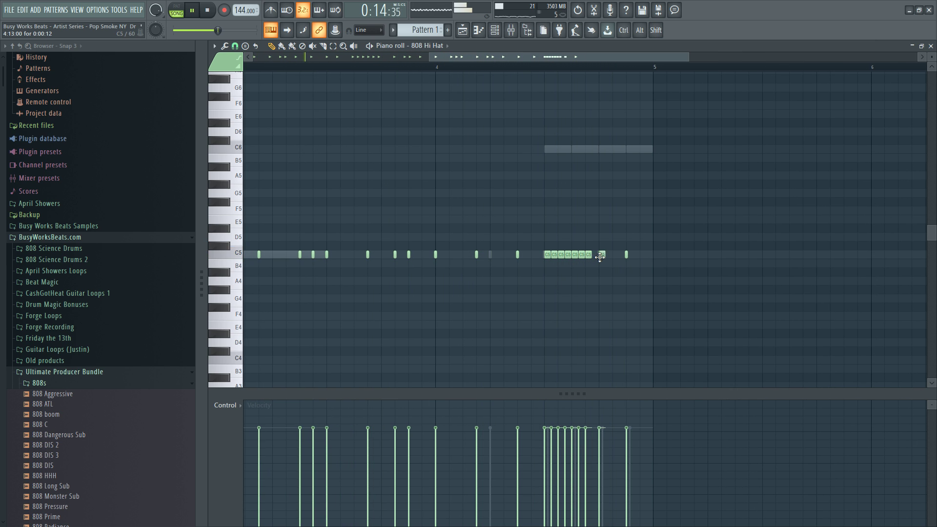
{"action": "left_click", "coordinate": [235, 46]}
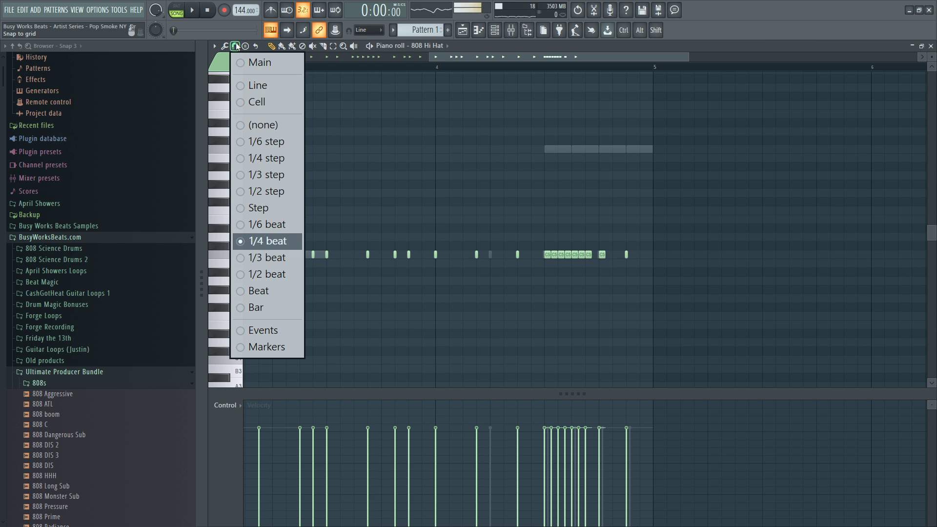
{"action": "left_click", "coordinate": [280, 239]}
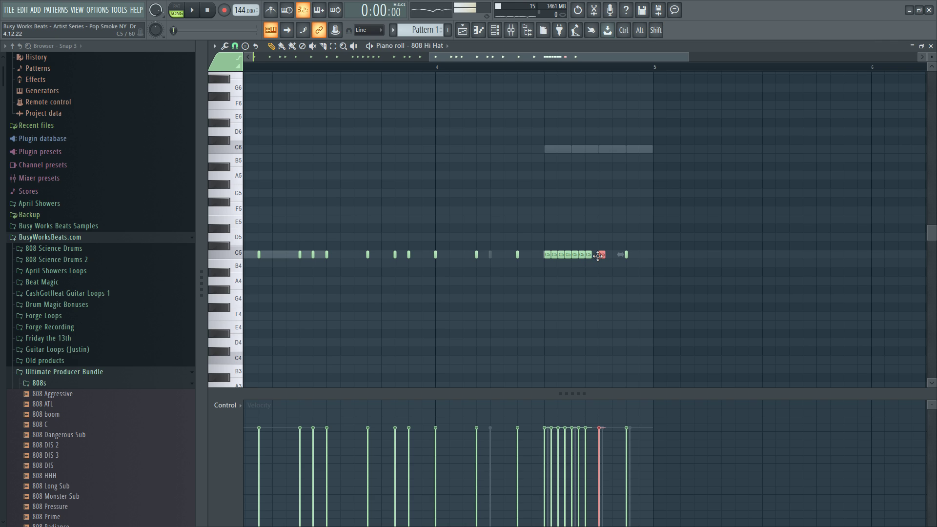
{"action": "left_click", "coordinate": [235, 46]}
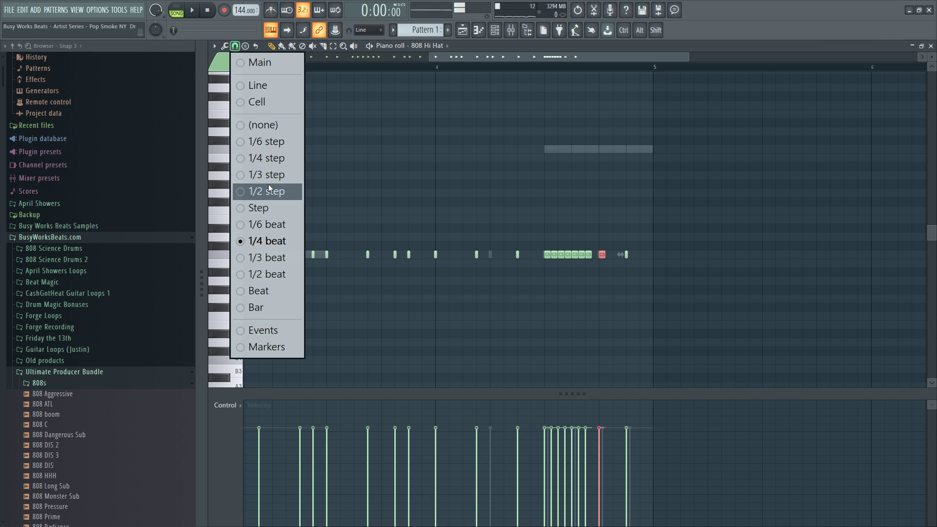
{"action": "left_click", "coordinate": [280, 209]}
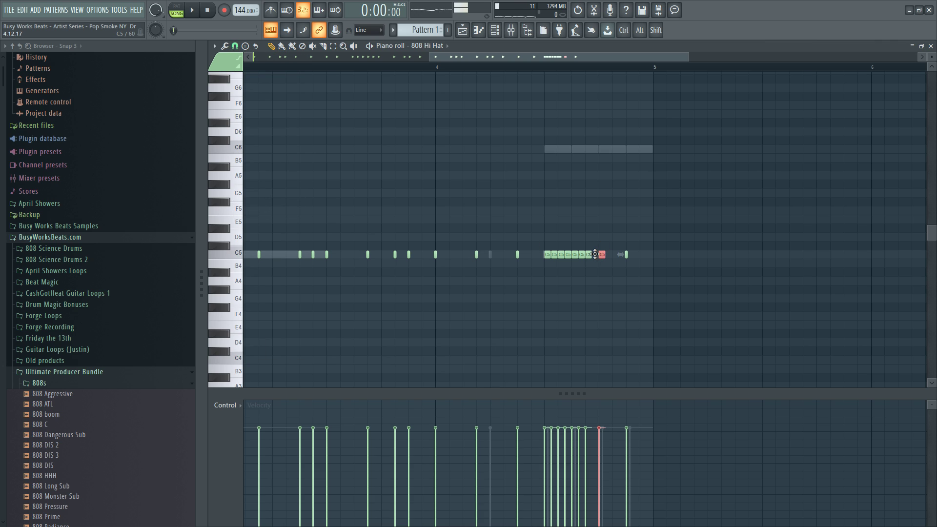
Set the snap to 1/2 step, fill the roll's remaining gap through step 13 of bar 4, and listen to the pattern.
{"action": "left_click", "coordinate": [235, 46]}
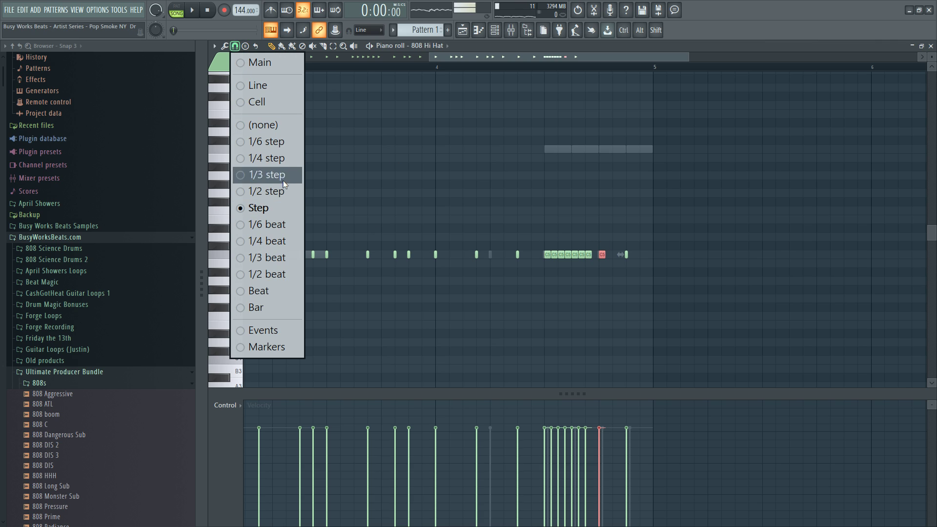
{"action": "left_click", "coordinate": [284, 191]}
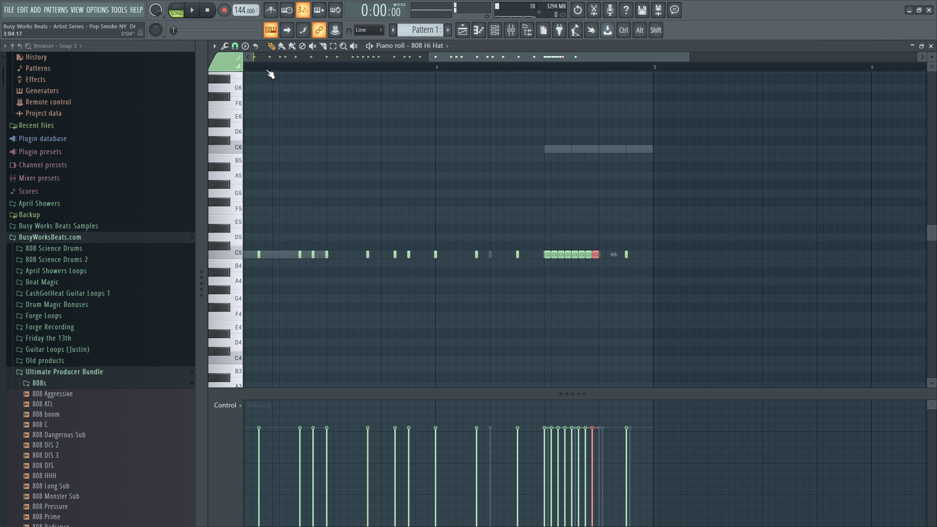
{"action": "left_click", "coordinate": [235, 46]}
{"action": "left_click", "coordinate": [276, 274]}
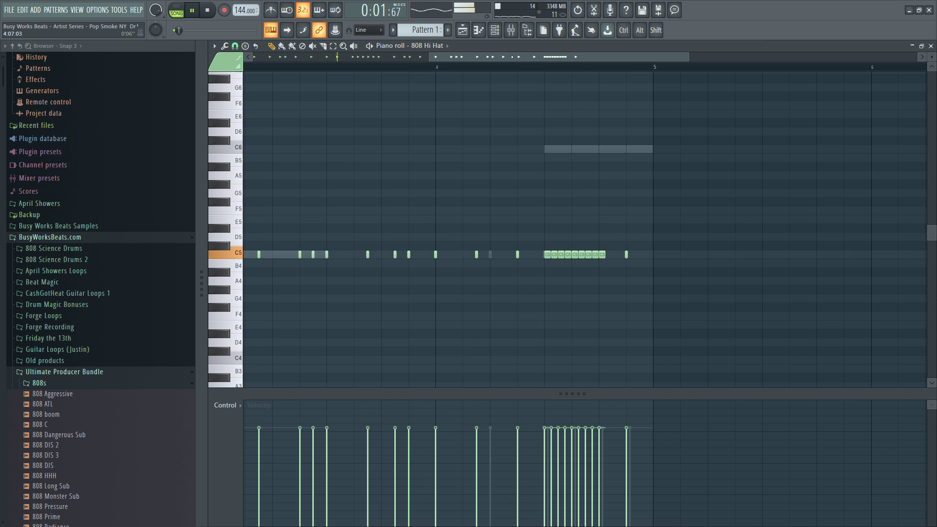
{"action": "scroll", "coordinate": [481, 74], "scroll_direction": "down", "scroll_amount": 2}
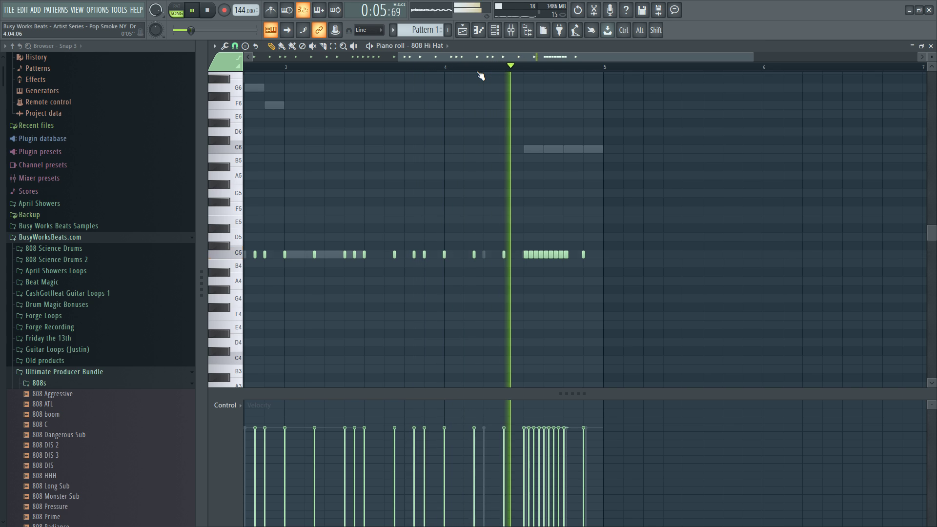
{"action": "scroll", "coordinate": [467, 71], "scroll_direction": "down", "scroll_amount": 2}
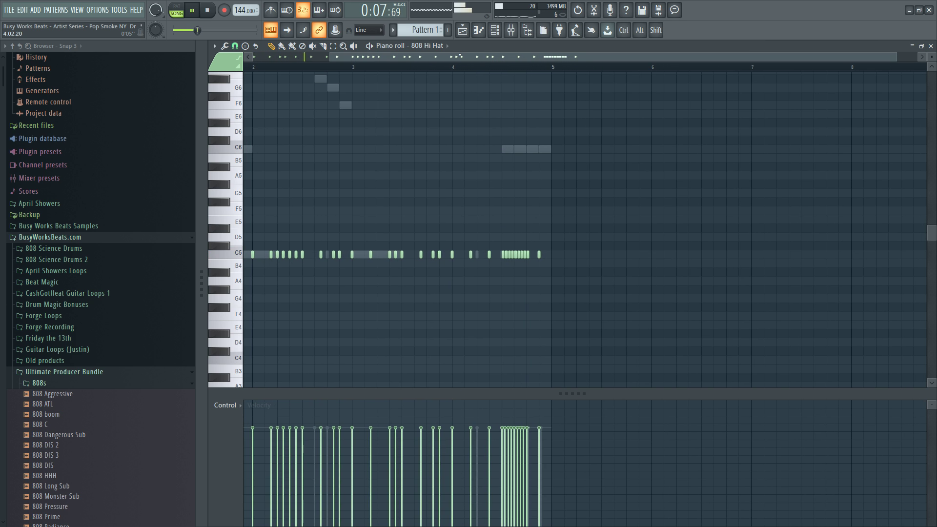
{"action": "key", "text": "space"}
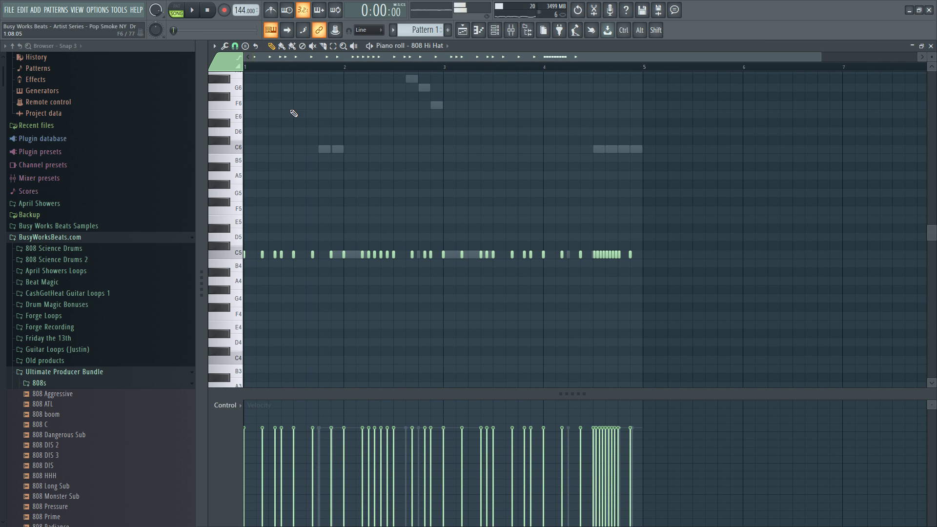
Show note panning and alternate left and right panning on the hi-hat hits at bar 1 steps 6, 7 and 9 and bar 2 steps 4 to 7.
{"action": "left_click", "coordinate": [230, 411]}
{"action": "left_click", "coordinate": [262, 424]}
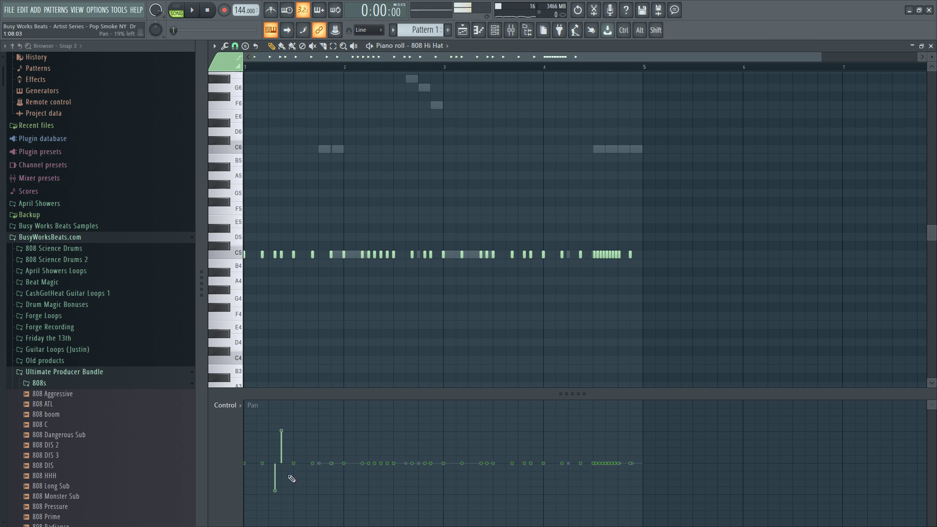
{"action": "key", "text": "space"}
{"action": "left_click", "coordinate": [375, 482]}
{"action": "left_click", "coordinate": [381, 450]}
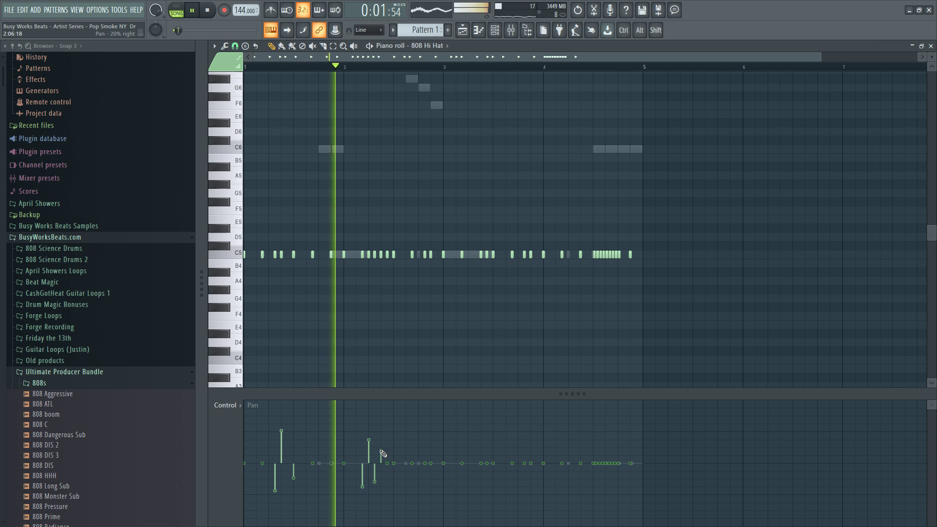
Pan bar 3's hi-hats at steps 8 and 9 left and right, and sweep the bar 4 roll's panning from left to right.
{"action": "left_click", "coordinate": [493, 476]}
{"action": "left_click", "coordinate": [487, 487]}
{"action": "left_click", "coordinate": [493, 449]}
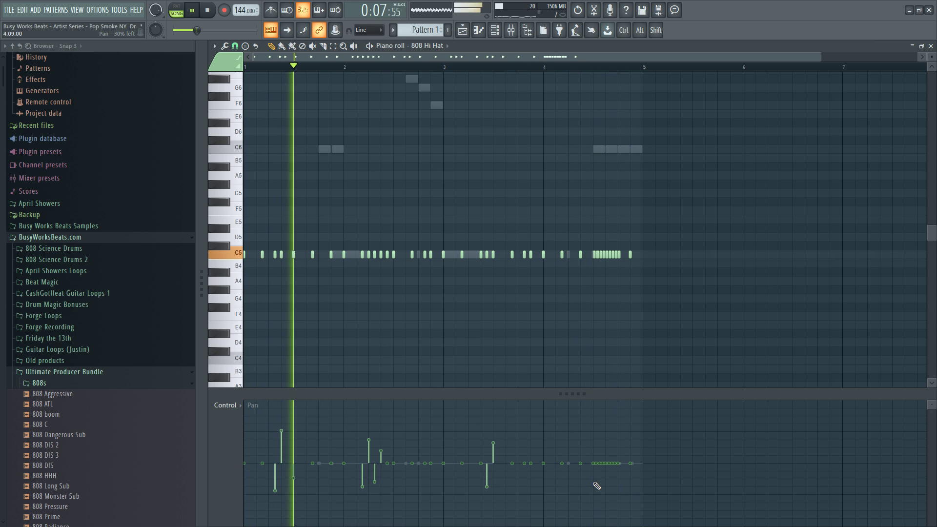
{"action": "left_click_drag", "start_coordinate": [593, 482], "coordinate": [619, 437]}
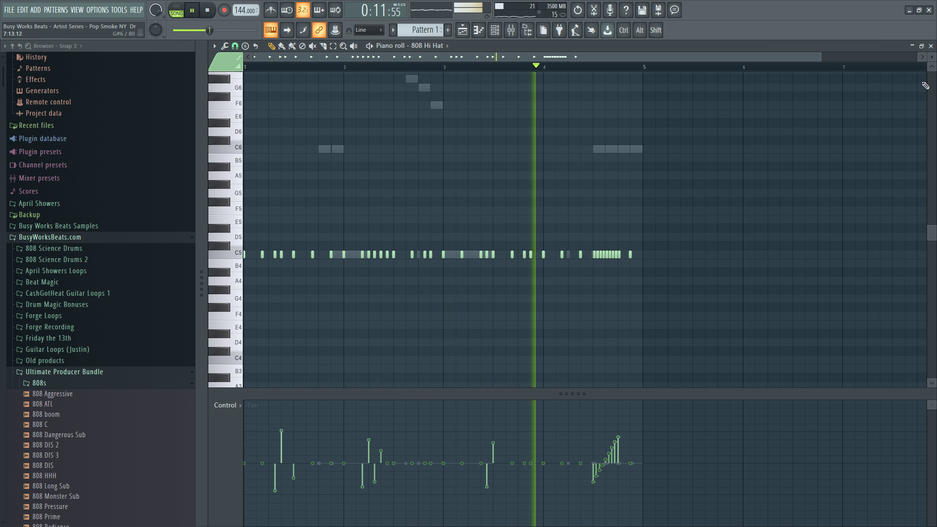
Close the piano roll, clone Pattern 1 and bring up the playlist arrangement.
{"action": "key", "text": "Escape"}
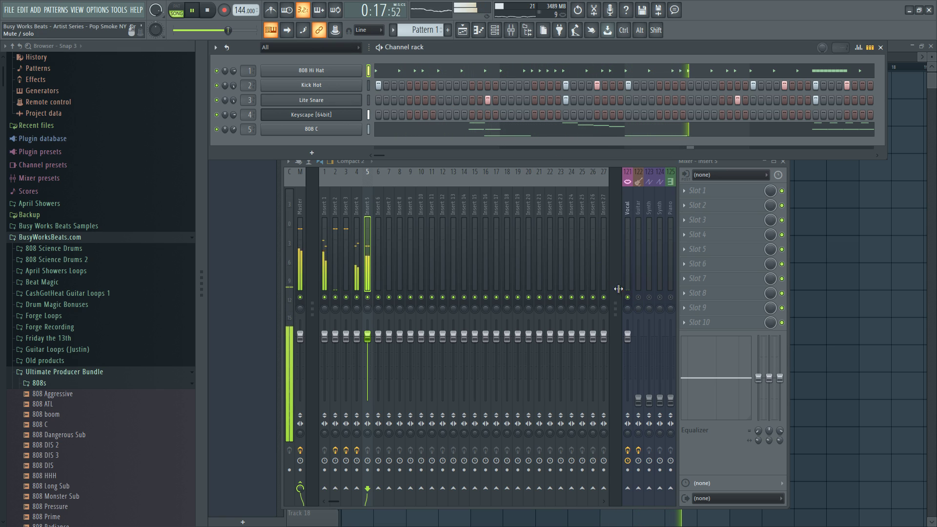
{"action": "left_click", "coordinate": [398, 30]}
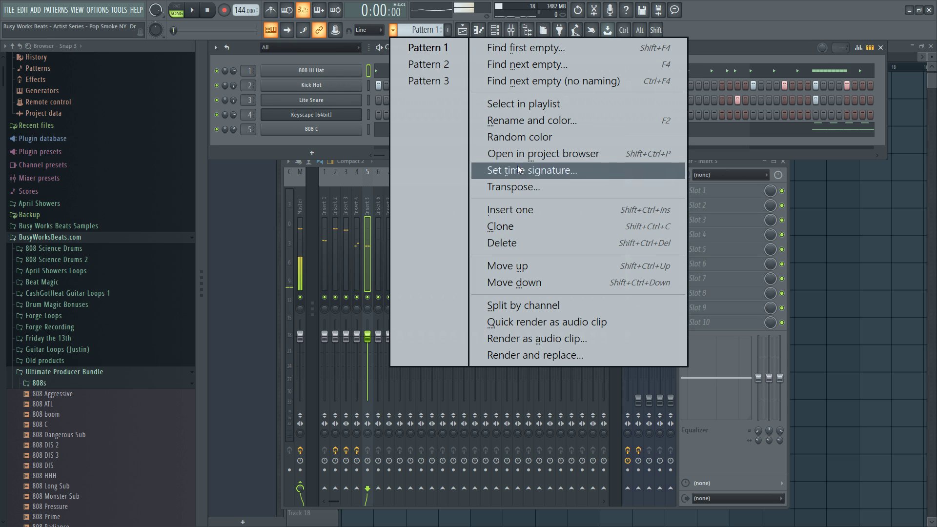
{"action": "left_click", "coordinate": [529, 232]}
{"action": "left_click", "coordinate": [833, 218]}
Replace the Pattern 1 clips at bars 5 and 13 of Track 1 with Pattern 2.
{"action": "scroll", "coordinate": [431, 99], "scroll_direction": "up", "scroll_amount": 1}
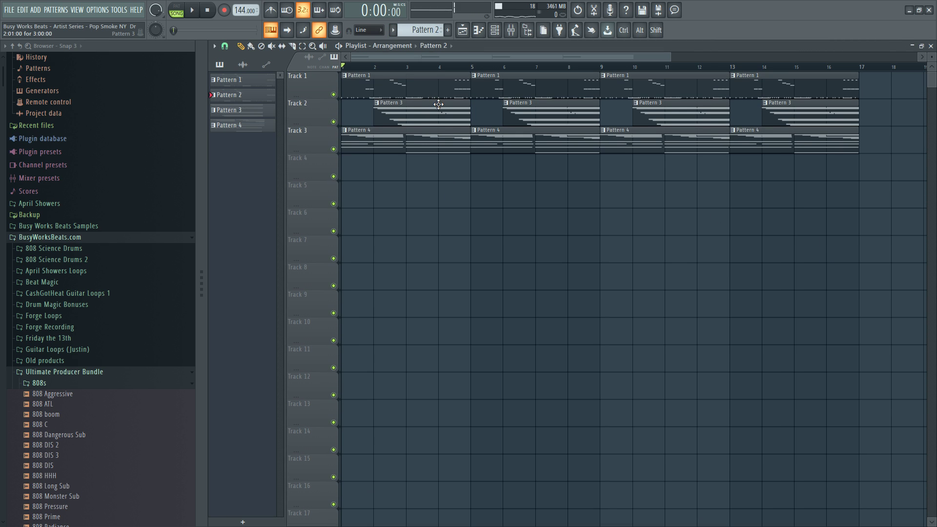
{"action": "right_click", "coordinate": [766, 84]}
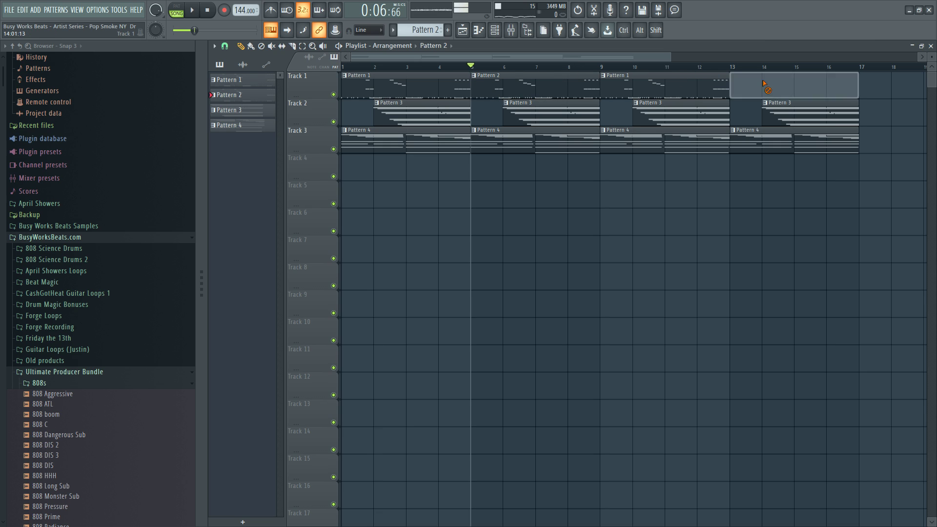
{"action": "left_click_drag", "start_coordinate": [766, 85], "coordinate": [736, 77]}
Add Lite Snare hits to Pattern 2 at step 12 of bar 2 and step 11 of bar 4, and return to the playlist.
{"action": "left_click", "coordinate": [495, 34]}
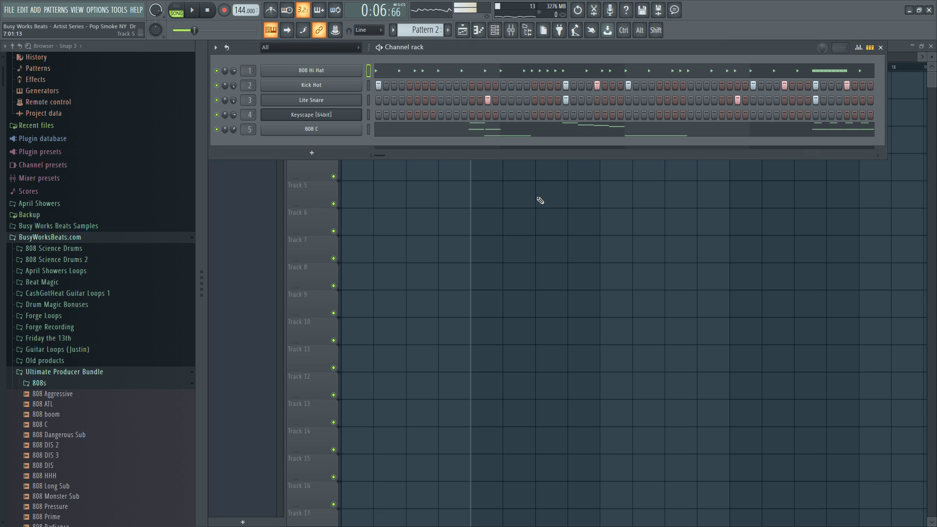
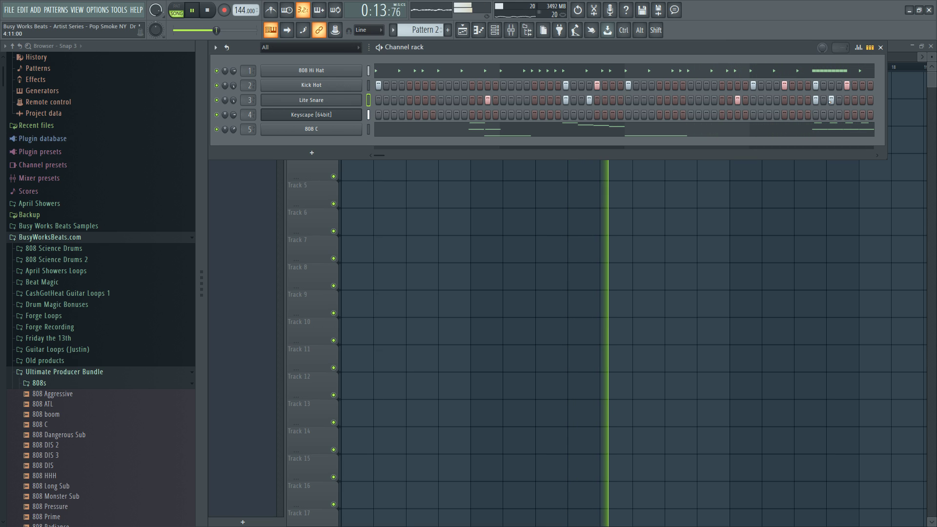
{"action": "key", "text": "F6"}
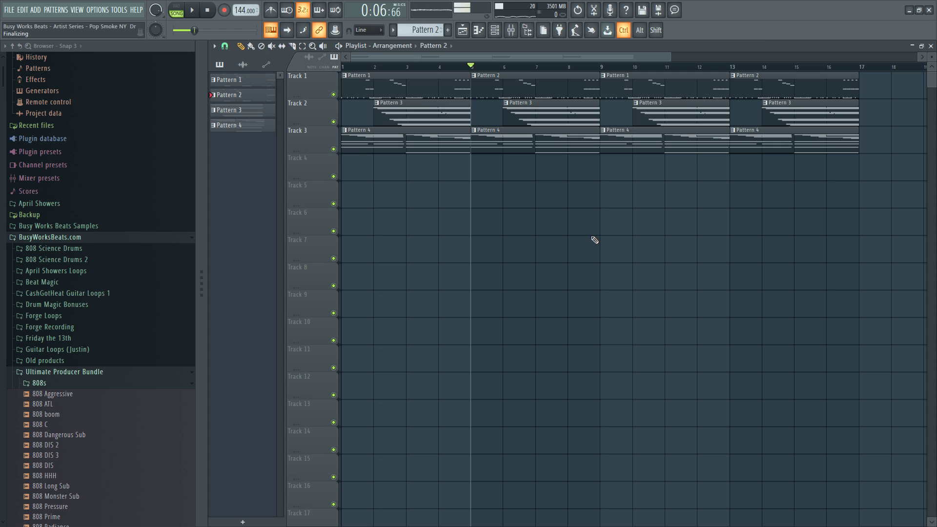
Check the 808 C channel's sample, envelope and miscellaneous settings between playbacks of the arrangement, and return to the playlist.
{"action": "key", "text": "F6"}
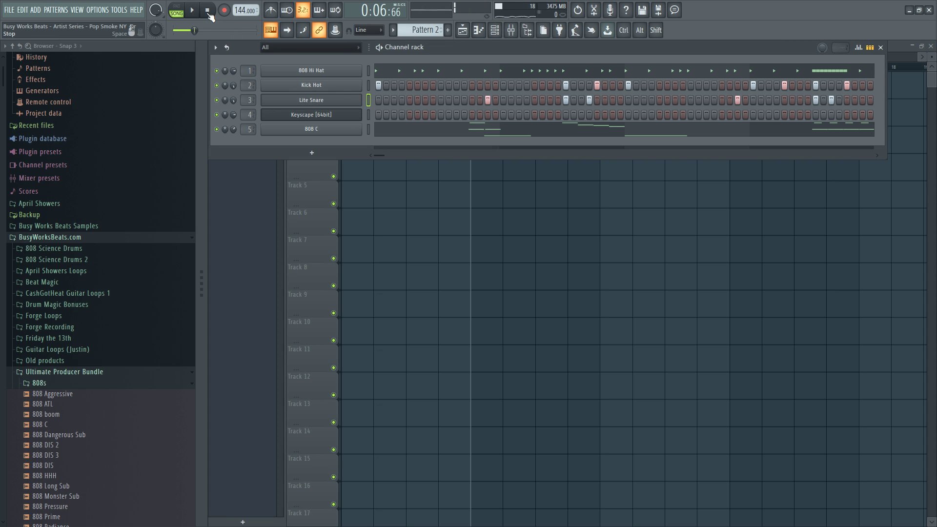
{"action": "left_click", "coordinate": [336, 129]}
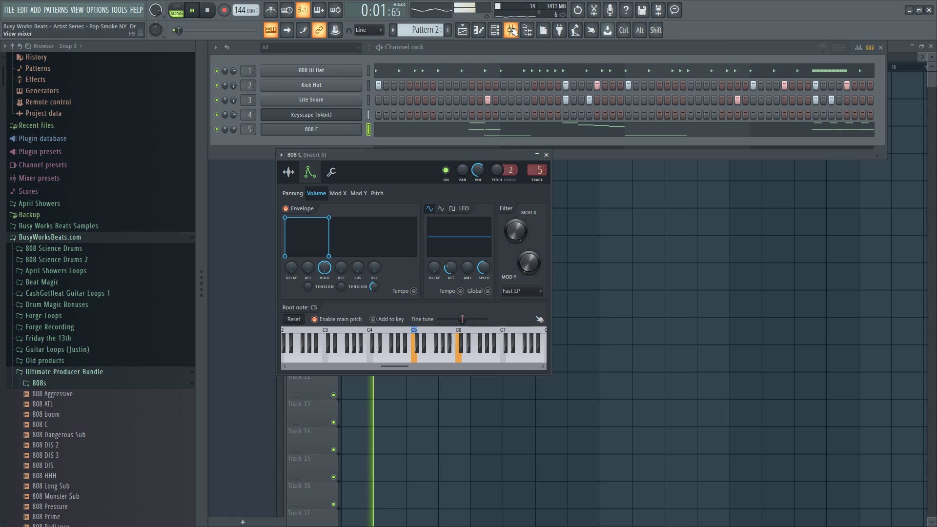
{"action": "key", "text": "F6"}
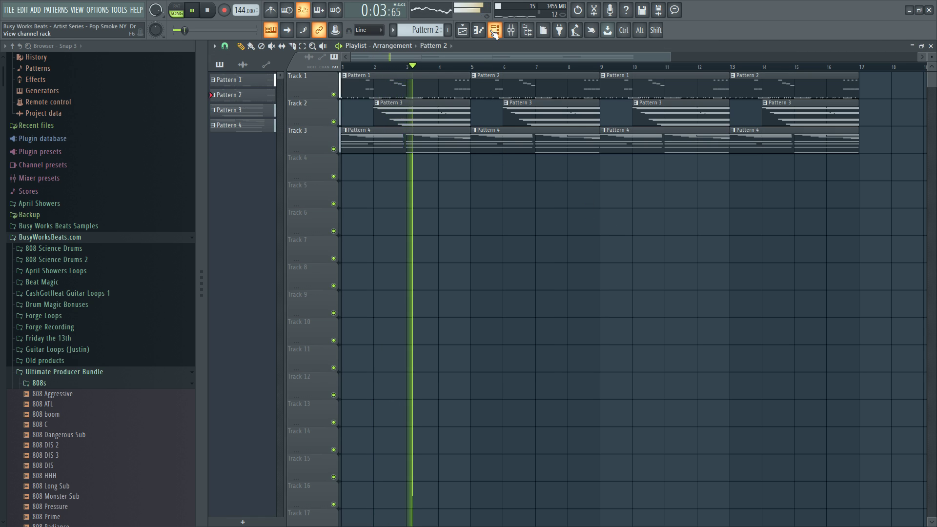
{"action": "key", "text": "F6"}
{"action": "key", "text": "space"}
{"action": "right_click", "coordinate": [339, 134]}
{"action": "left_click", "coordinate": [322, 136]}
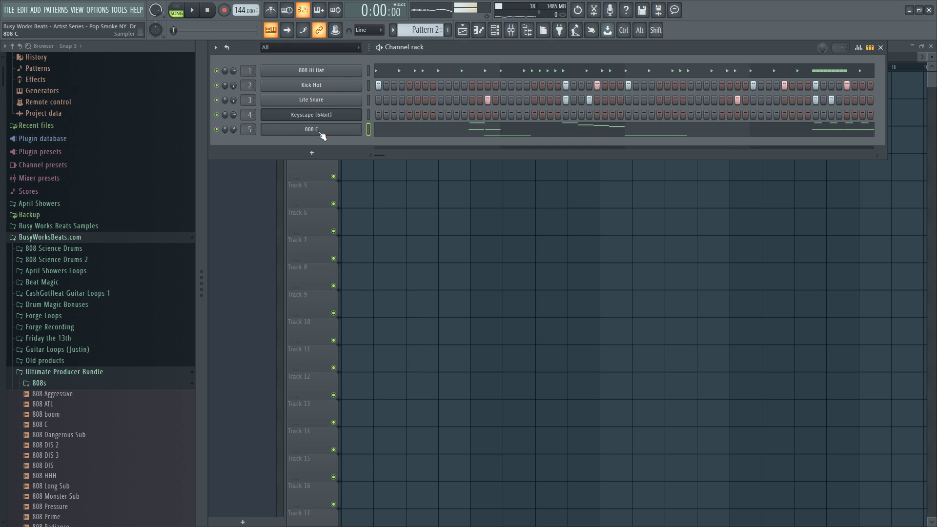
{"action": "left_click", "coordinate": [322, 135]}
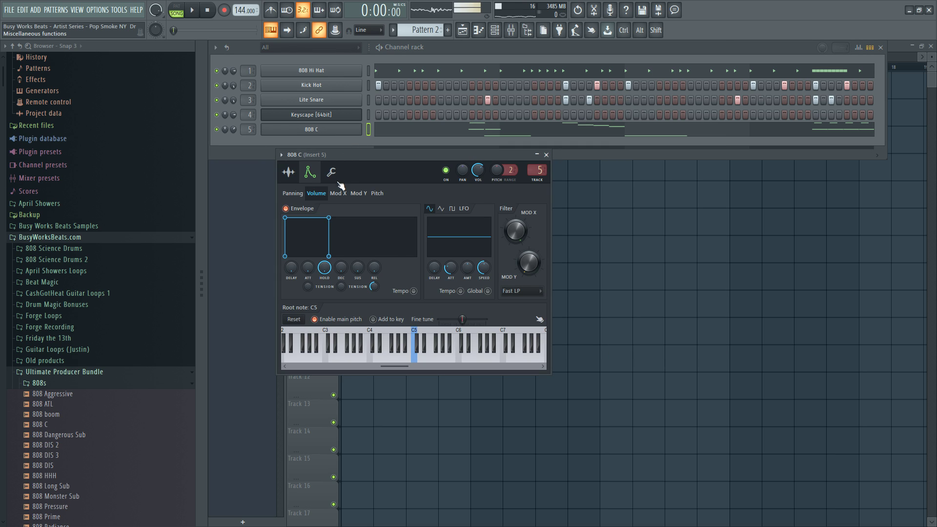
{"action": "left_click", "coordinate": [289, 172]}
{"action": "left_click", "coordinate": [310, 172]}
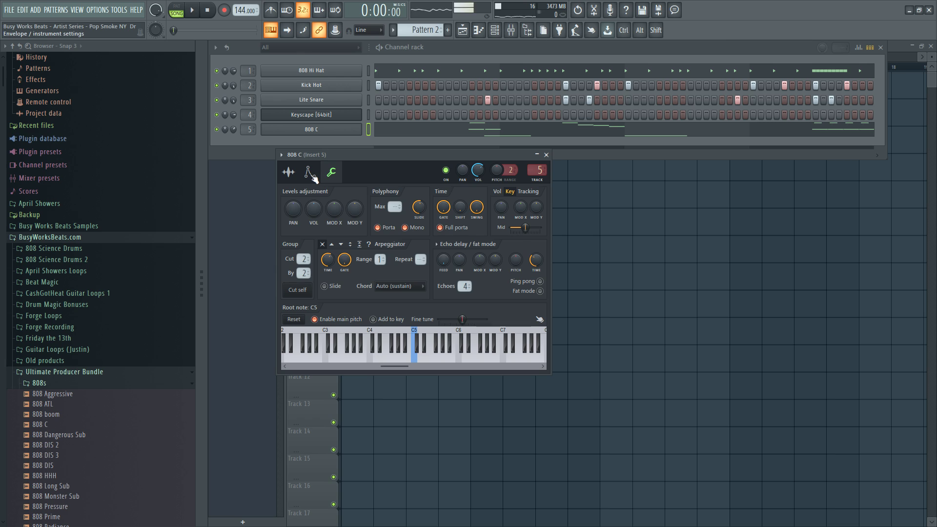
{"action": "key", "text": "space"}
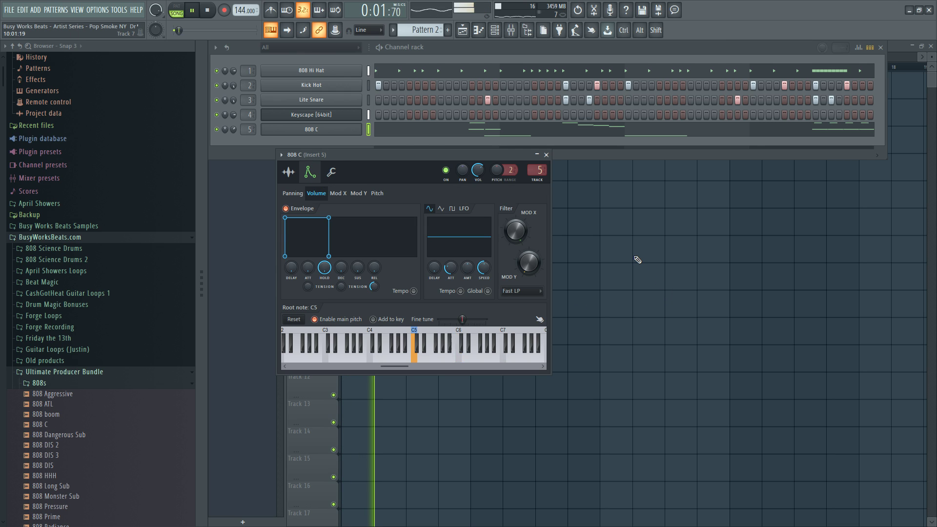
{"action": "key", "text": "F5"}
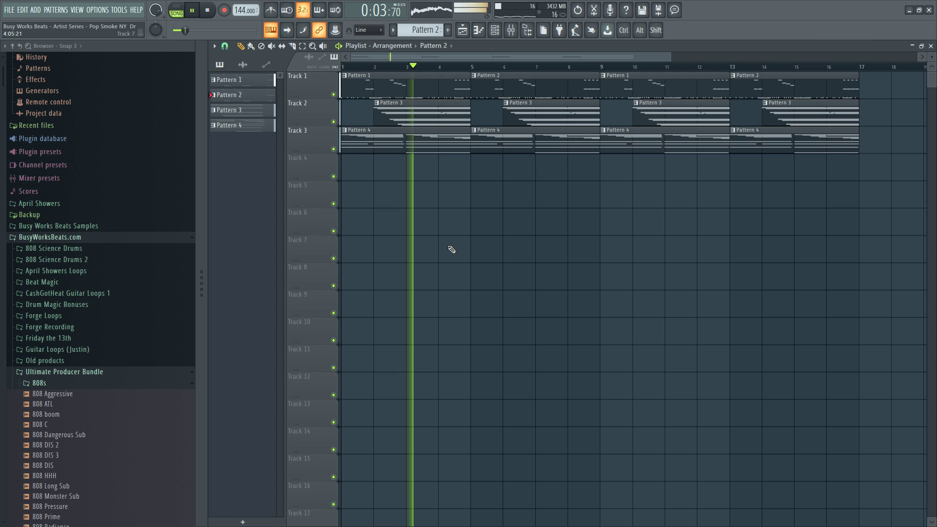
Delete the Pattern 3 clips at bars 10 and 14 of Track 2.
{"action": "scroll", "coordinate": [477, 73], "scroll_direction": "down", "scroll_amount": 2}
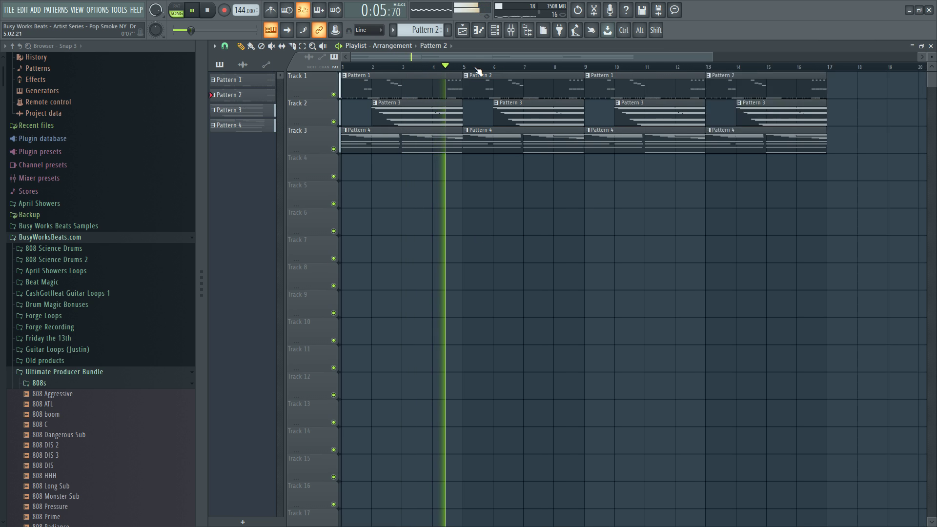
{"action": "right_click", "coordinate": [562, 114]}
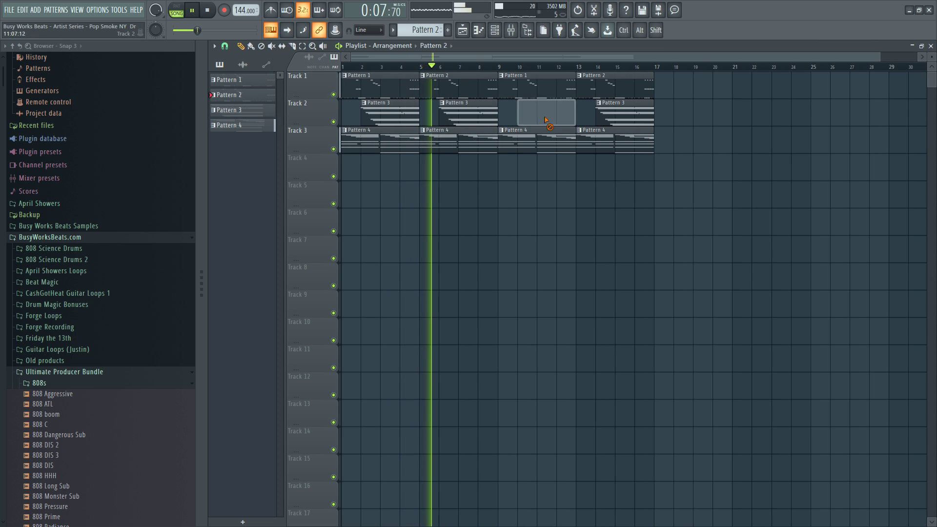
{"action": "right_click", "coordinate": [613, 115]}
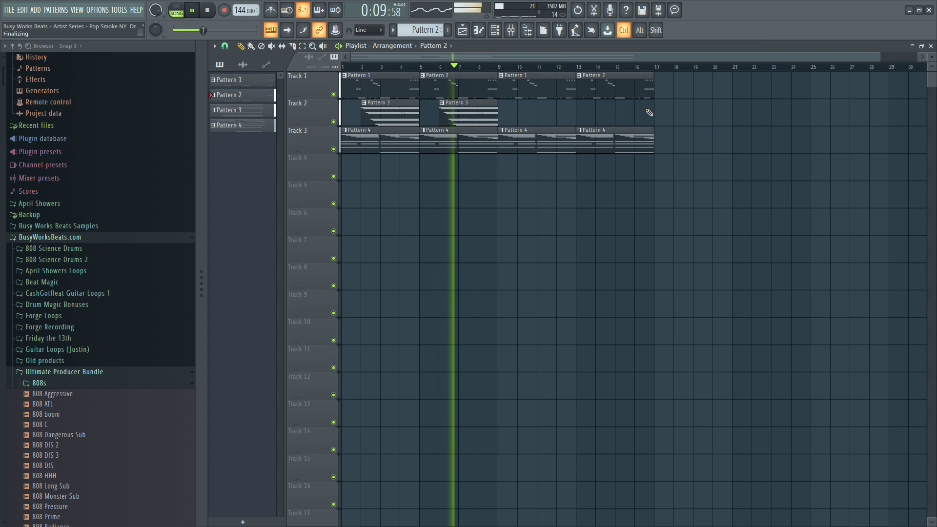
Make the Pattern 4 clip at bar 13 of Track 3 unique.
{"action": "left_click", "coordinate": [590, 139]}
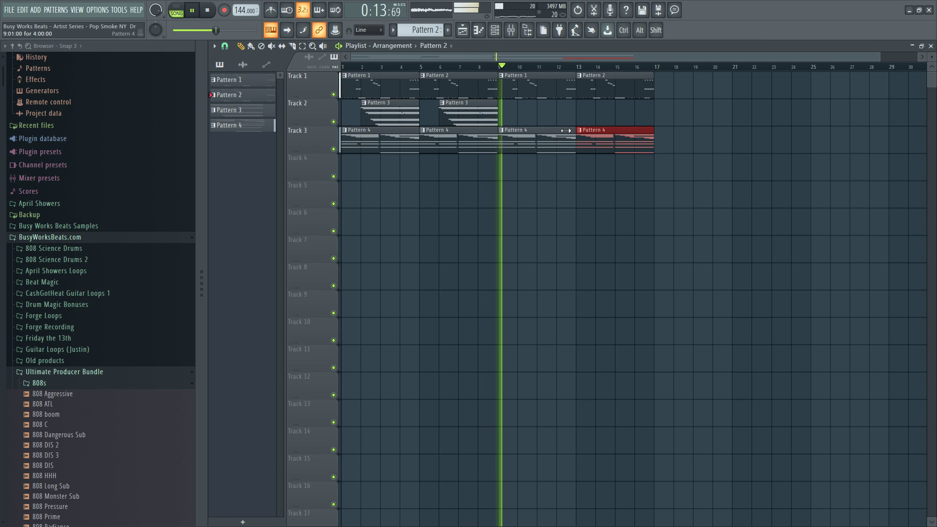
{"action": "left_click", "coordinate": [580, 130]}
{"action": "left_click", "coordinate": [632, 239]}
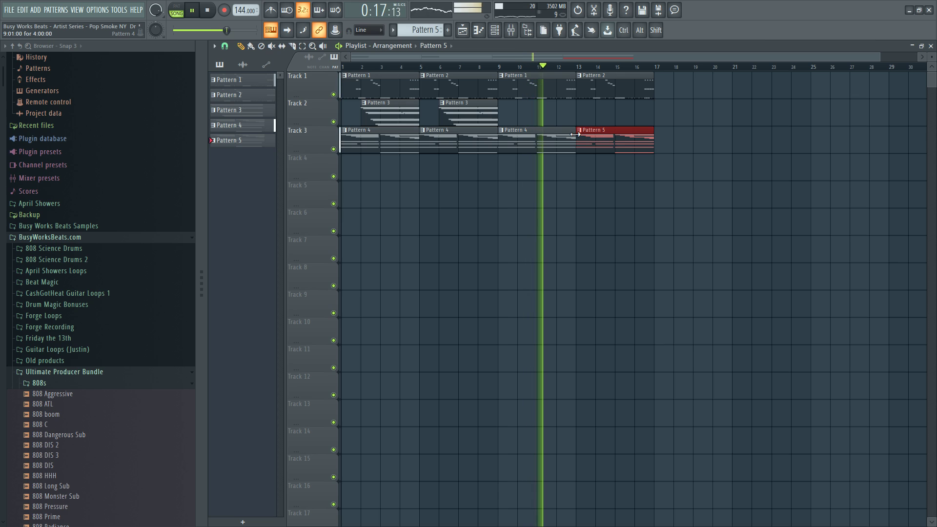
Transpose Pattern 5's Keyscape notes down an octave and merge the Track 3 clips at bars 9 and 13 into one pattern.
{"action": "double_click", "coordinate": [613, 140]}
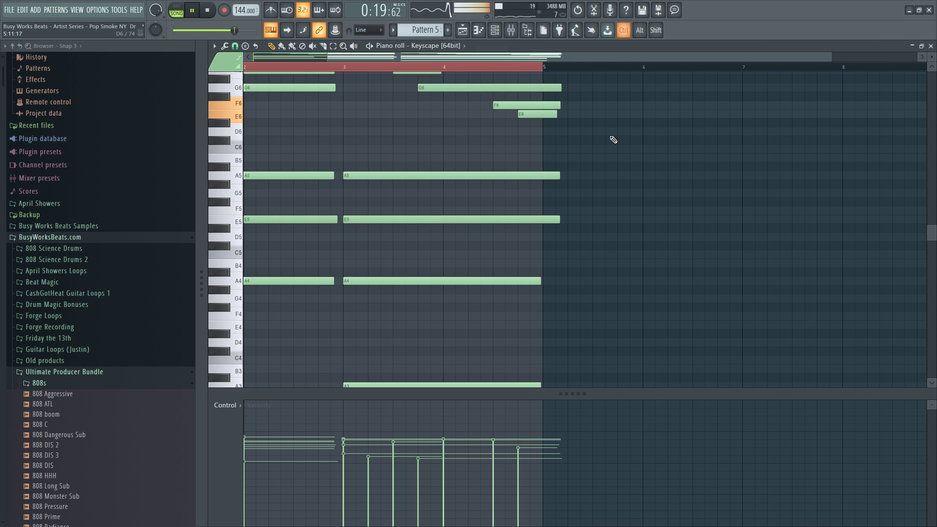
{"action": "key", "text": "ctrl+Down"}
{"action": "left_click", "coordinate": [931, 46]}
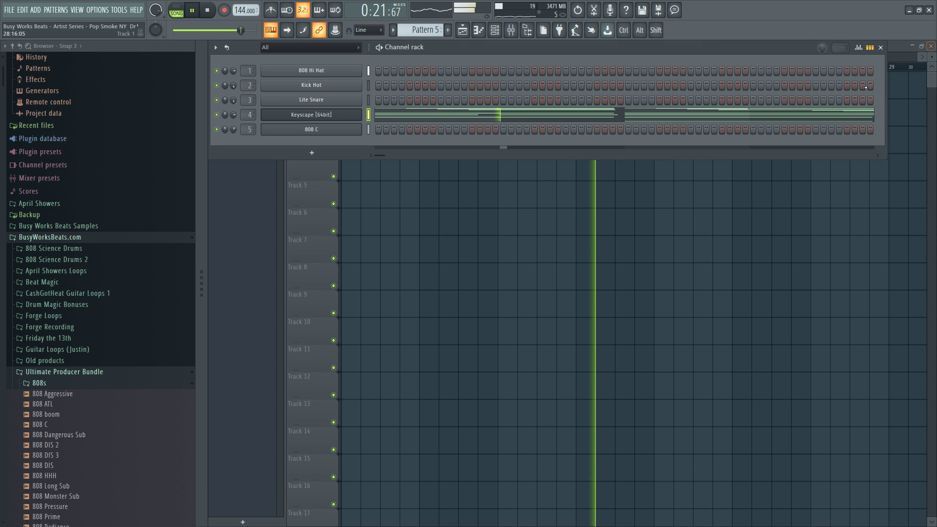
{"action": "key", "text": "F6"}
{"action": "left_click", "coordinate": [562, 142]}
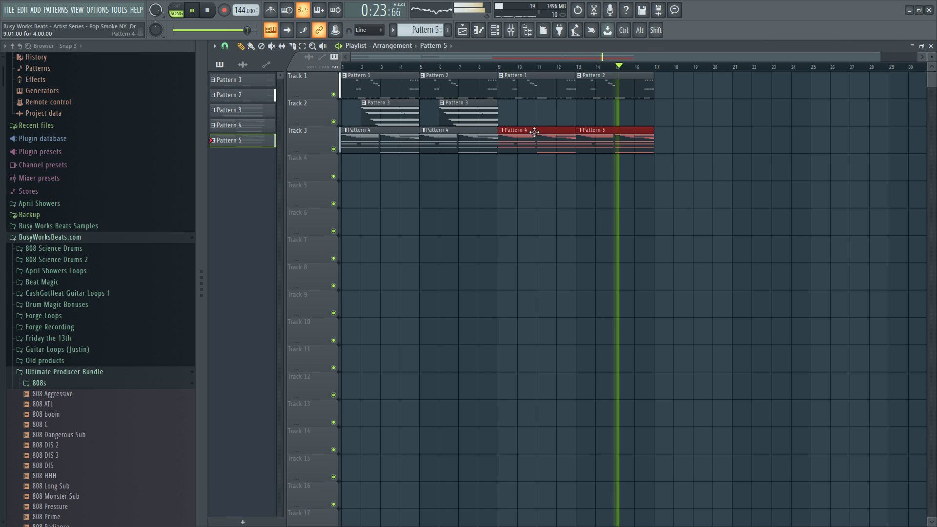
{"action": "left_click", "coordinate": [576, 256]}
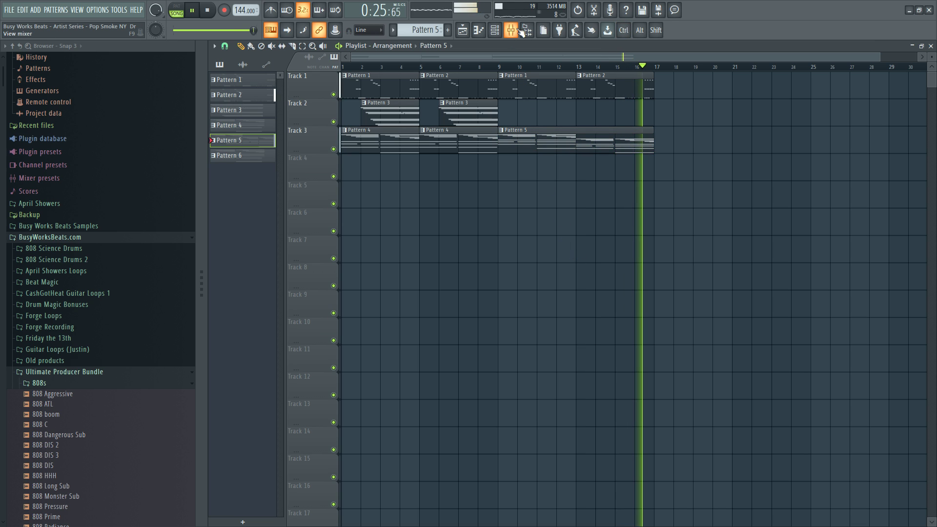
Toggle Fruity parametric EQ 2 on mixer Insert 4 to audition its effect on the piano, and save the project.
{"action": "key", "text": "F9"}
{"action": "left_click", "coordinate": [360, 213]}
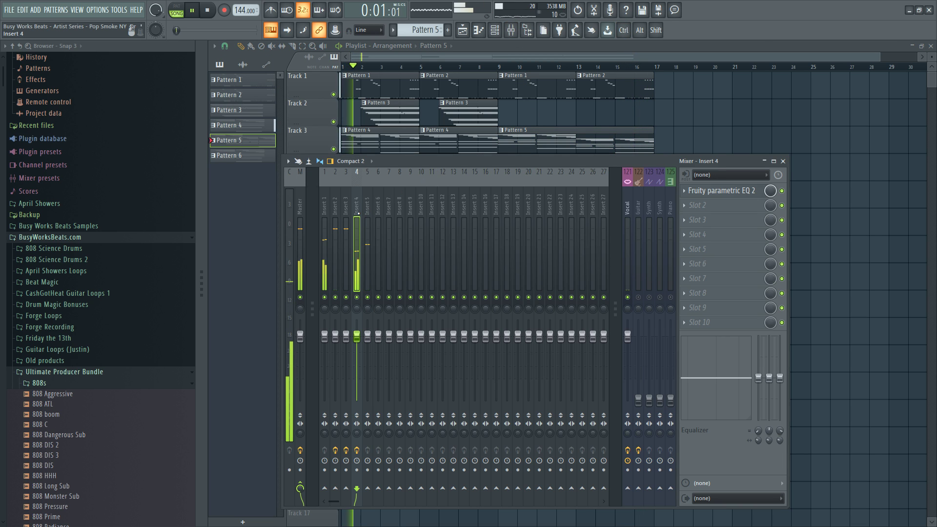
{"action": "left_click", "coordinate": [719, 192]}
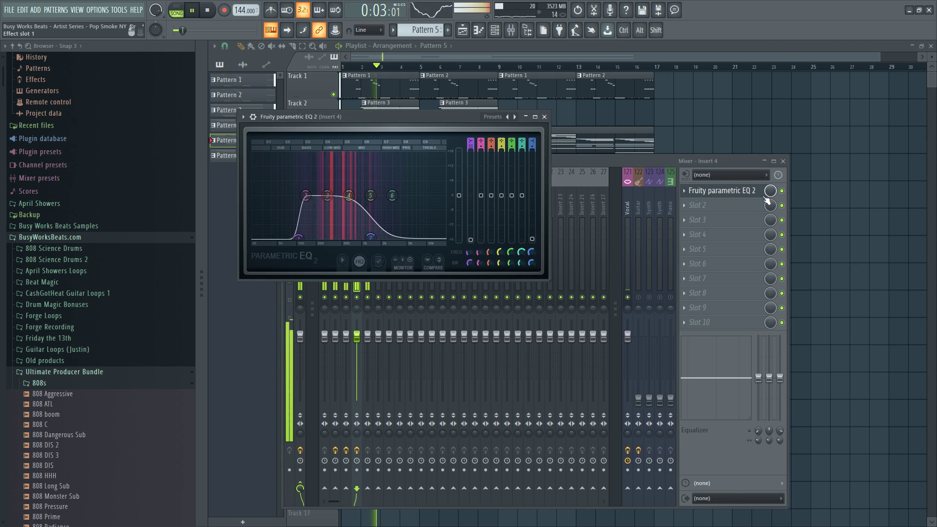
{"action": "left_click", "coordinate": [783, 192]}
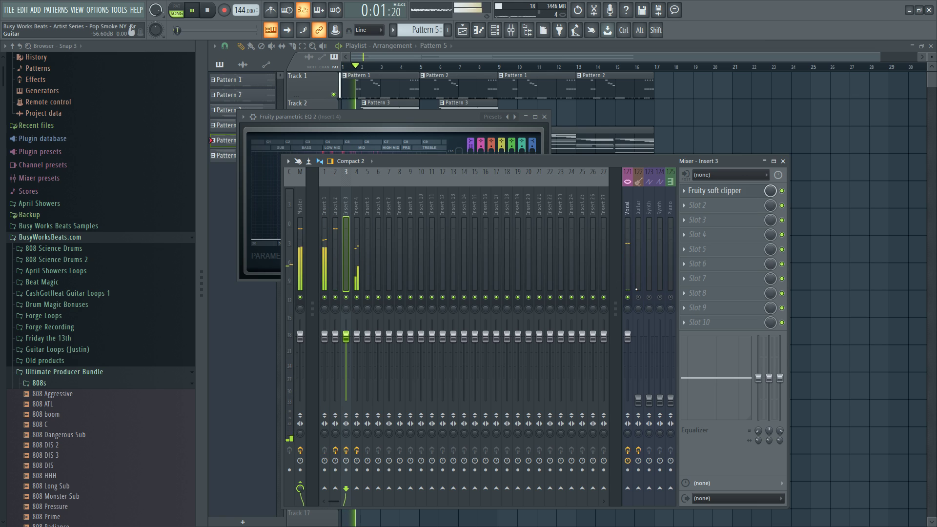
{"action": "key", "text": "F12"}
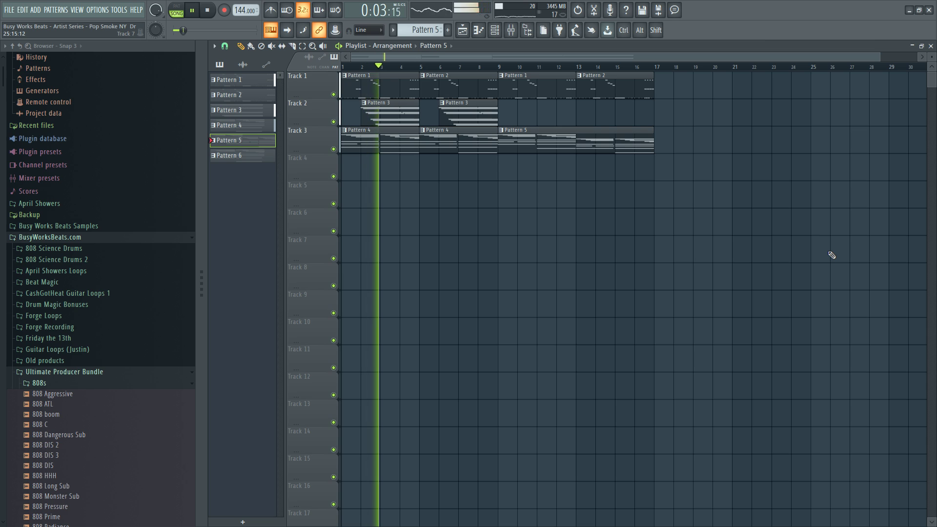
{"action": "key", "text": "ctrl+s"}
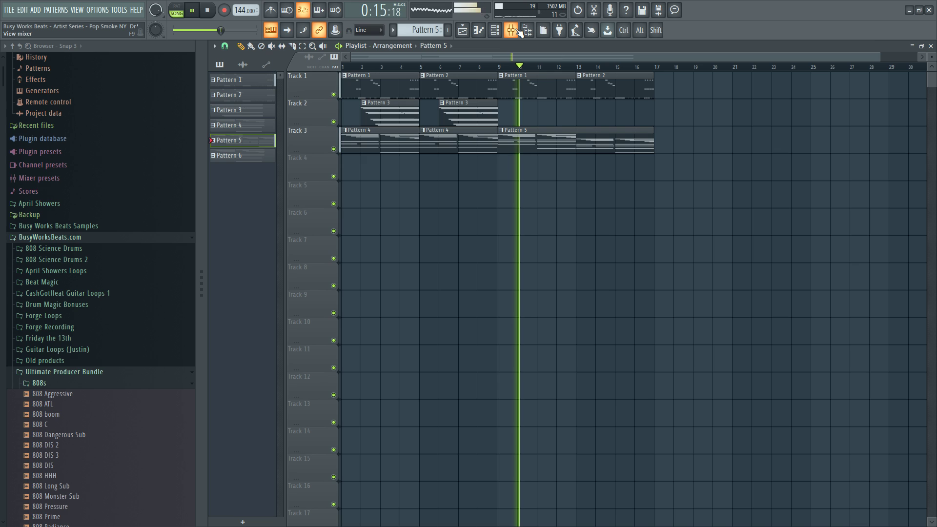
Make the Pattern 1 clip at bar 9 of Track 1 unique and open the new pattern for editing.
{"action": "left_click", "coordinate": [503, 75]}
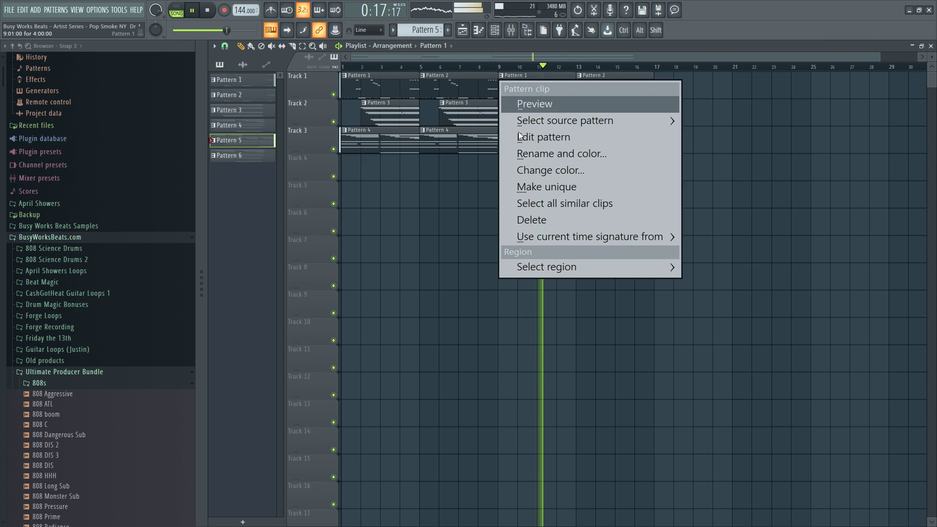
{"action": "left_click", "coordinate": [537, 186]}
{"action": "left_click", "coordinate": [512, 75]}
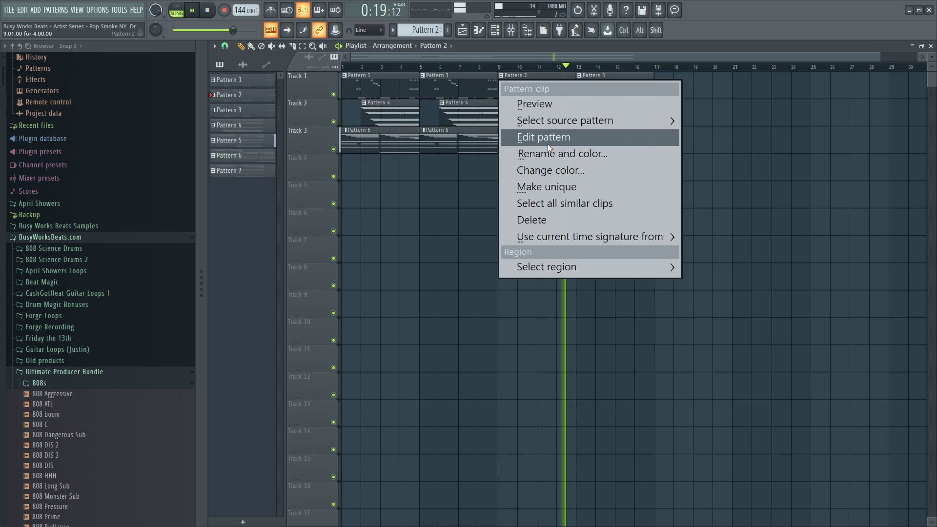
{"action": "left_click", "coordinate": [532, 136]}
Add a Lite Snare hit at step 4 of bar 1 in Pattern 2 and save the project.
{"action": "key", "text": "Escape"}
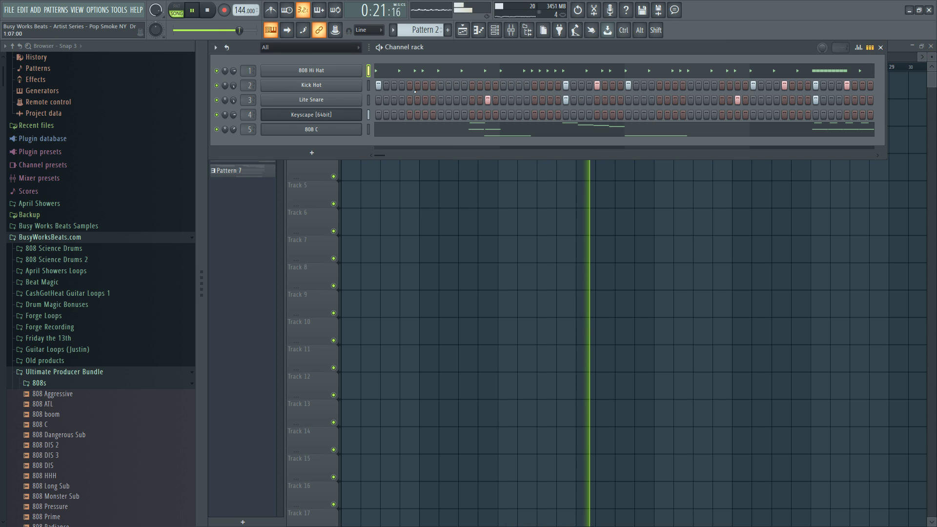
{"action": "key", "text": "space"}
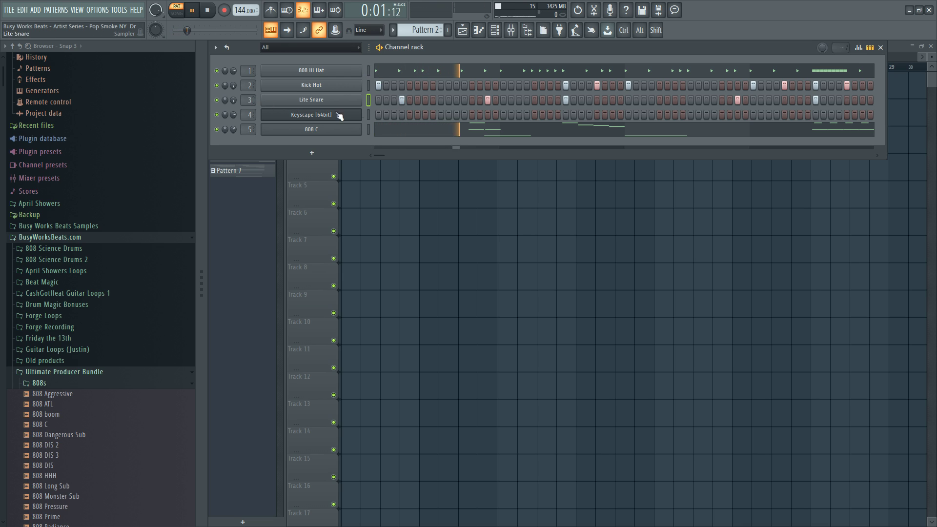
{"action": "key", "text": "F6"}
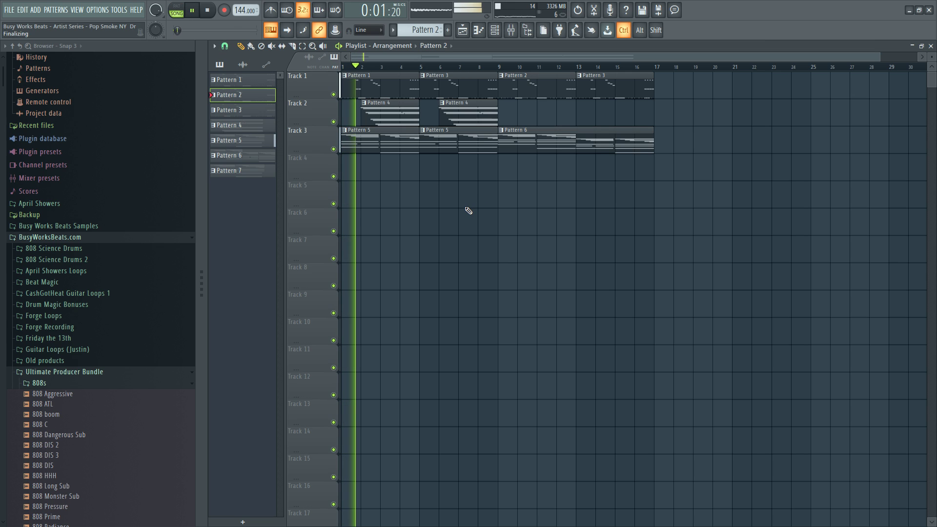
{"action": "key", "text": "ctrl+s"}
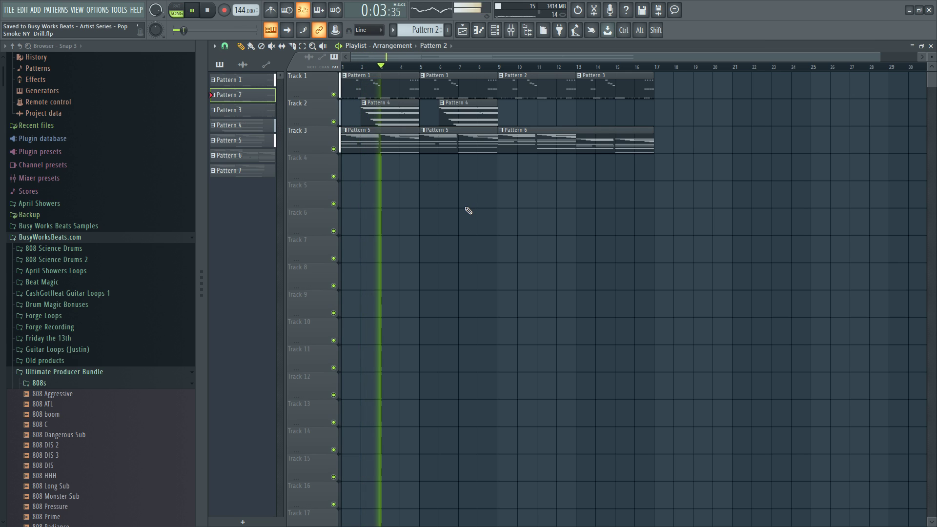
Play through the full arrangement while checking the mixer, and save the project.
{"action": "left_click", "coordinate": [511, 31]}
{"action": "left_click", "coordinate": [512, 30]}
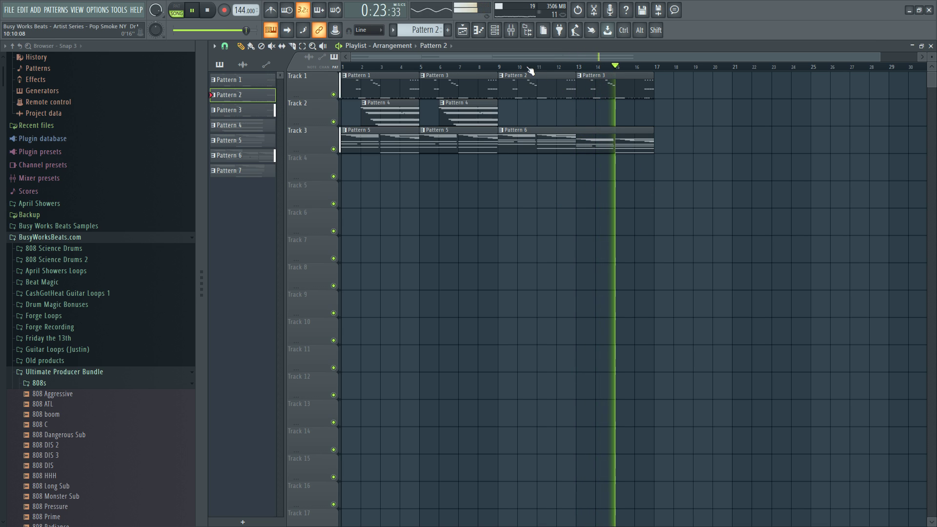
{"action": "left_click", "coordinate": [509, 31]}
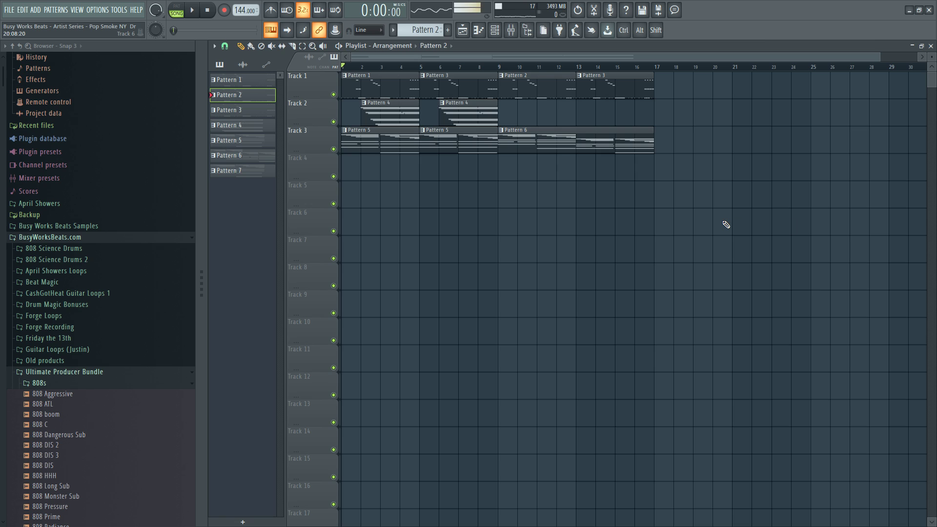
{"action": "key", "text": "ctrl+s"}
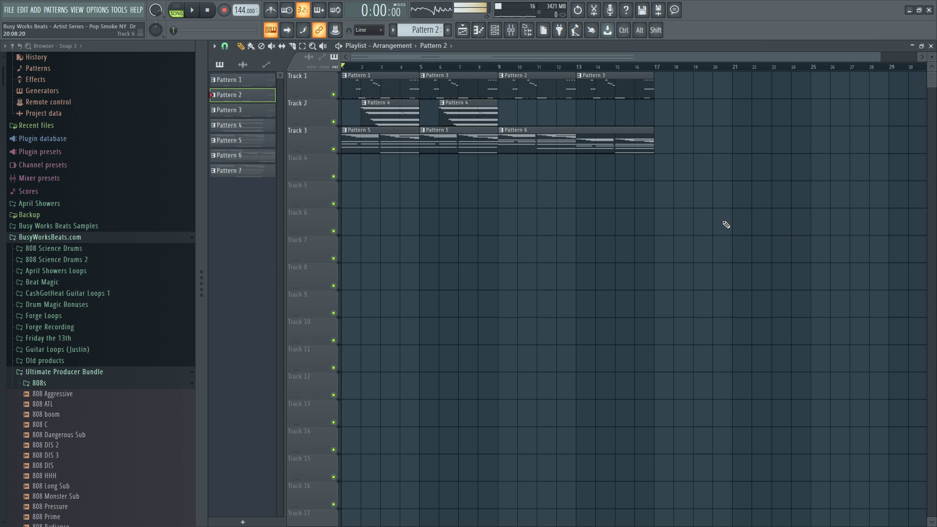